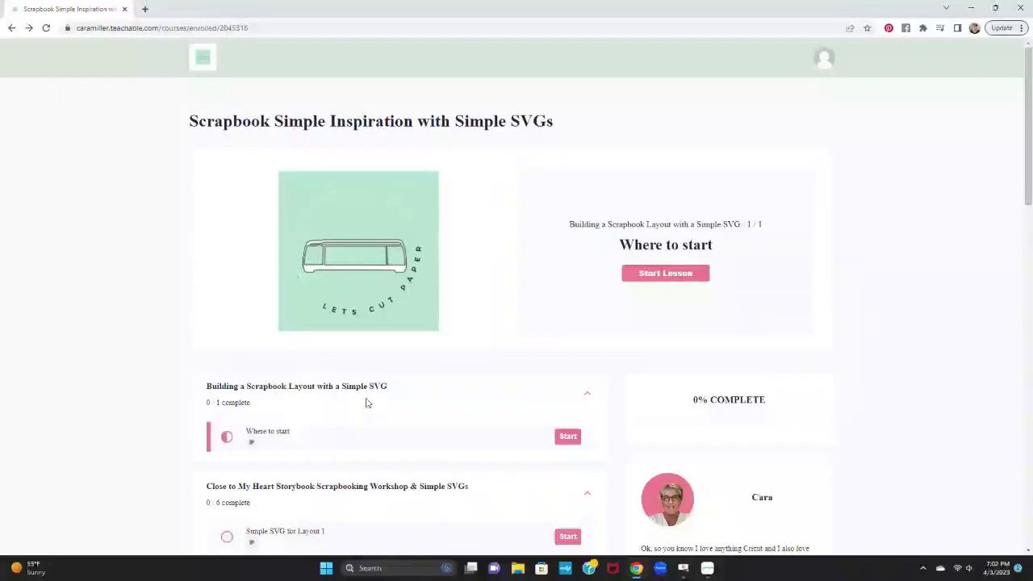
Open the "Where to start" lesson and download Facebook LIVE Simple 4:3.svg to the Desktop.
{"action": "left_click", "coordinate": [568, 437]}
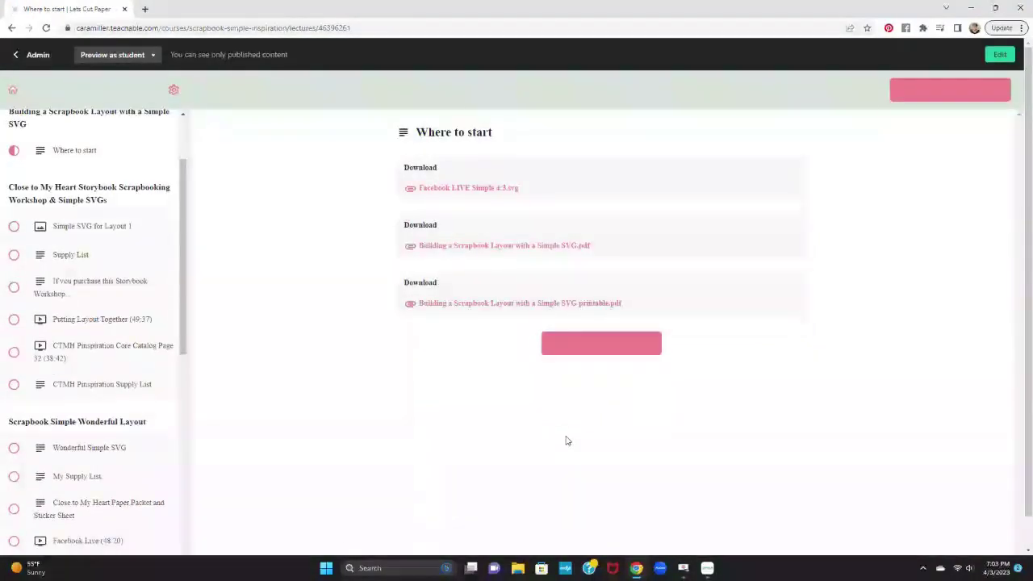
{"action": "left_click", "coordinate": [500, 190]}
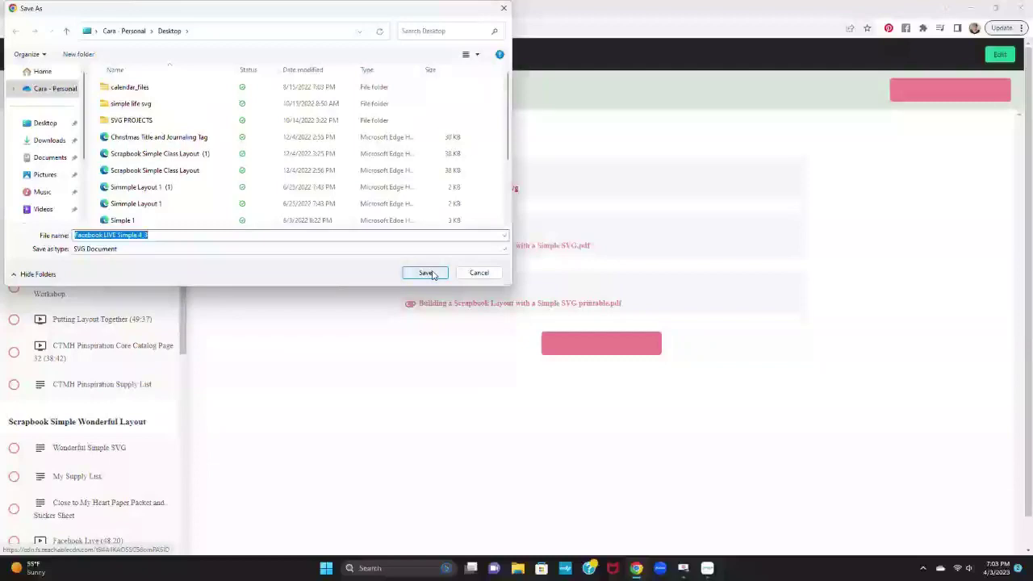
{"action": "left_click", "coordinate": [426, 273]}
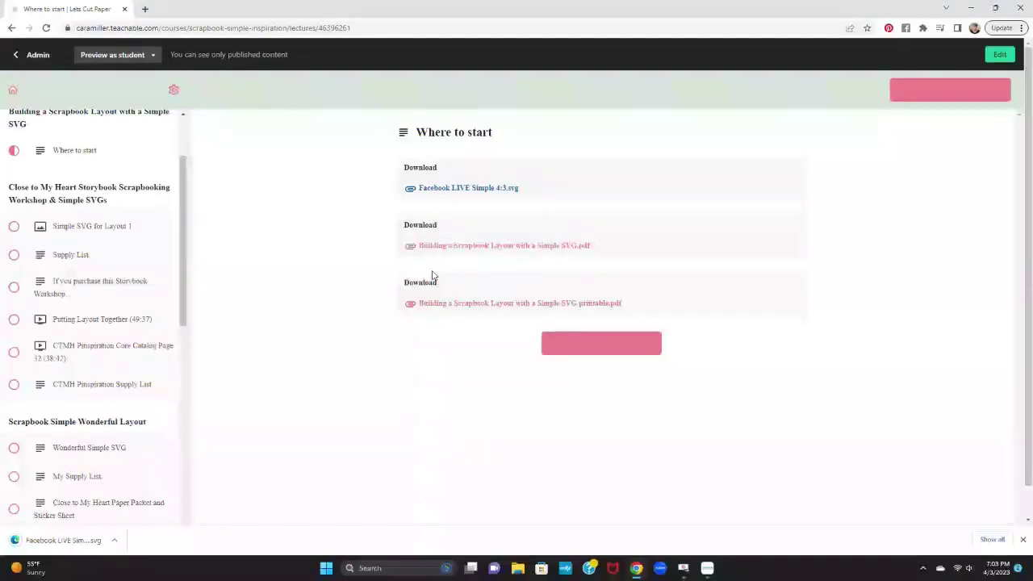
{"action": "left_click", "coordinate": [472, 255]}
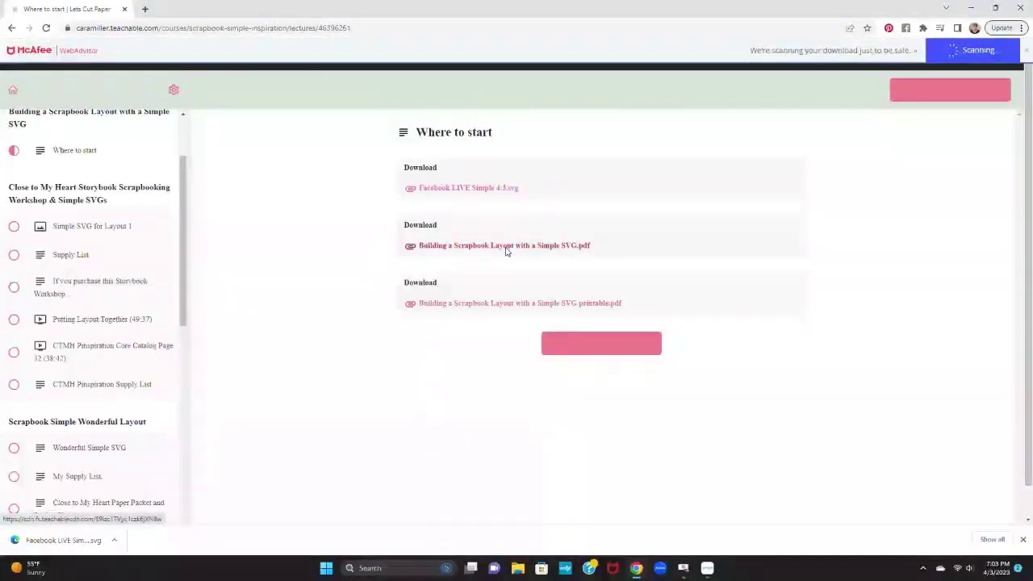
{"action": "left_click", "coordinate": [507, 249]}
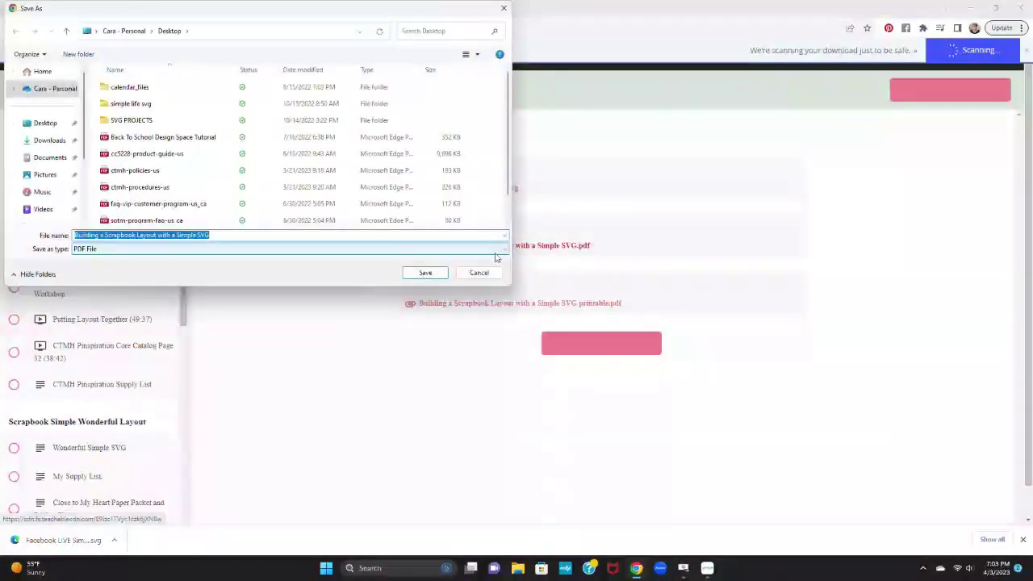
{"action": "left_click", "coordinate": [479, 275]}
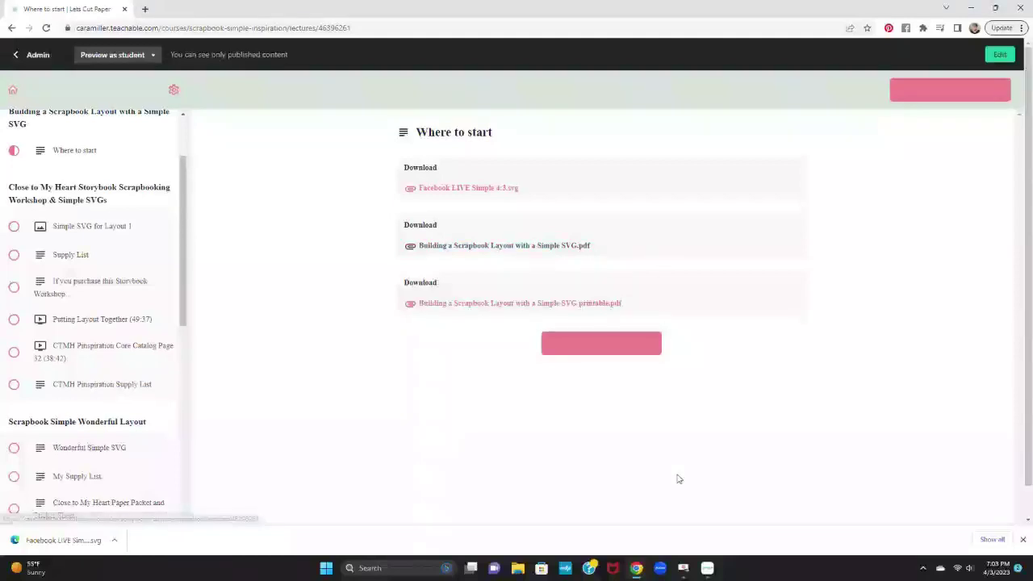
Switch to Cricut Design Space and check the canvas grid and units in the settings.
{"action": "left_click", "coordinate": [707, 568]}
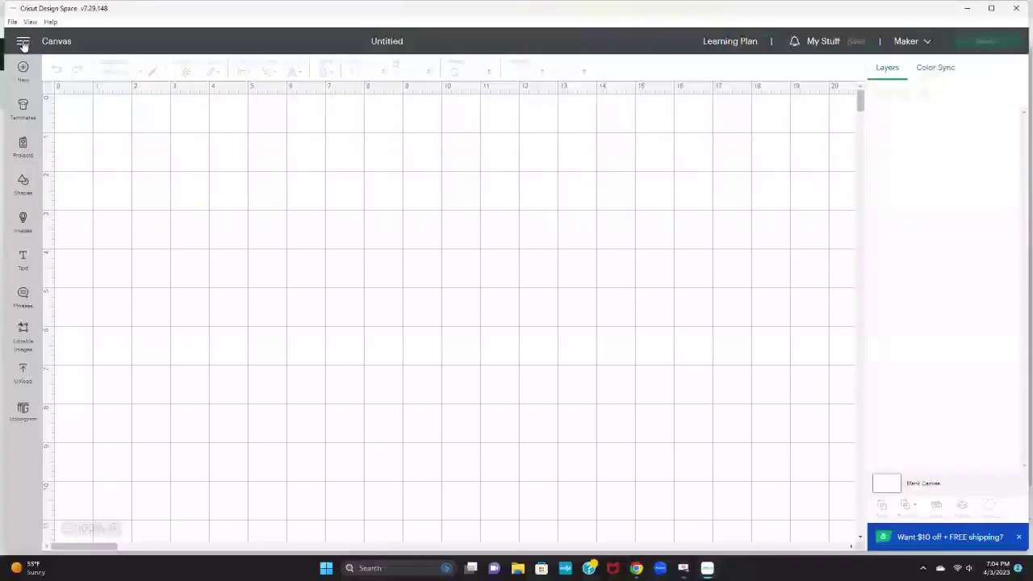
{"action": "left_click", "coordinate": [26, 46]}
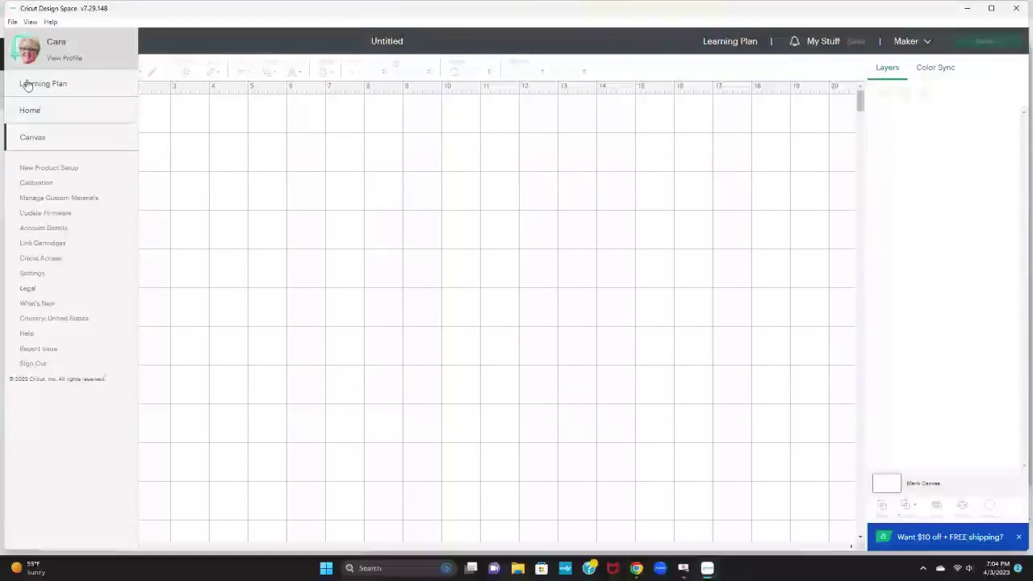
{"action": "left_click", "coordinate": [36, 275]}
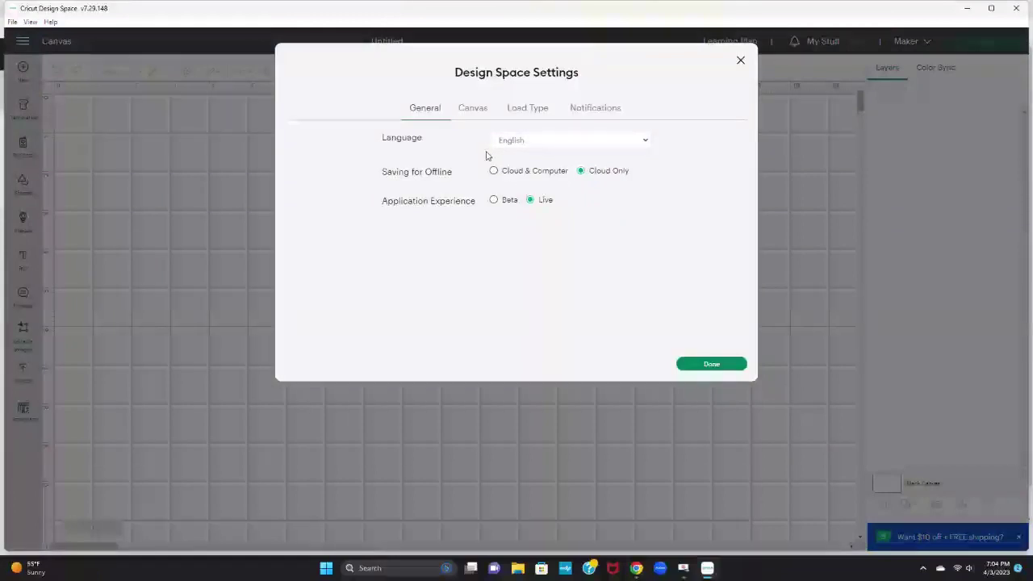
{"action": "left_click", "coordinate": [465, 113]}
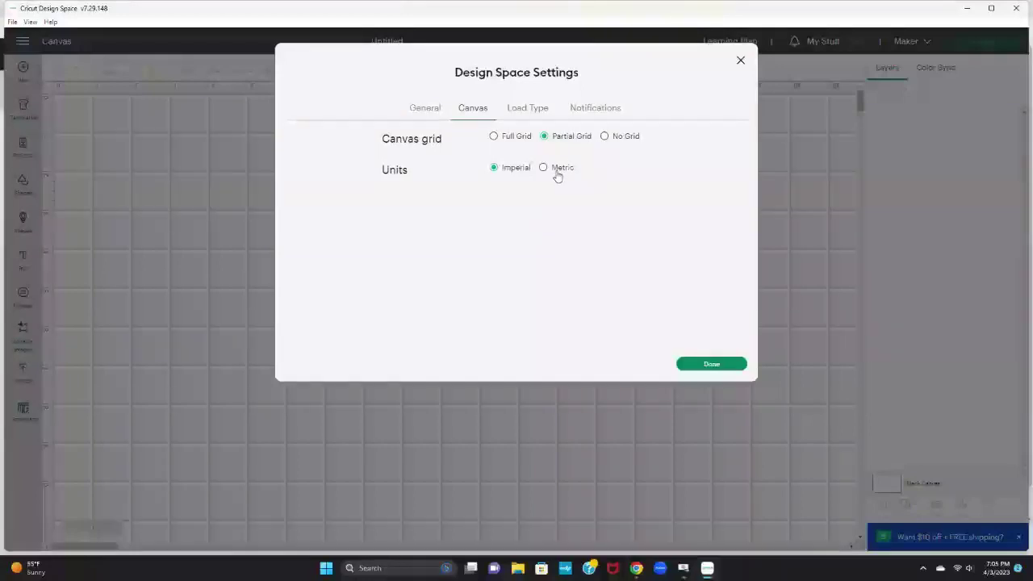
{"action": "left_click", "coordinate": [725, 367]}
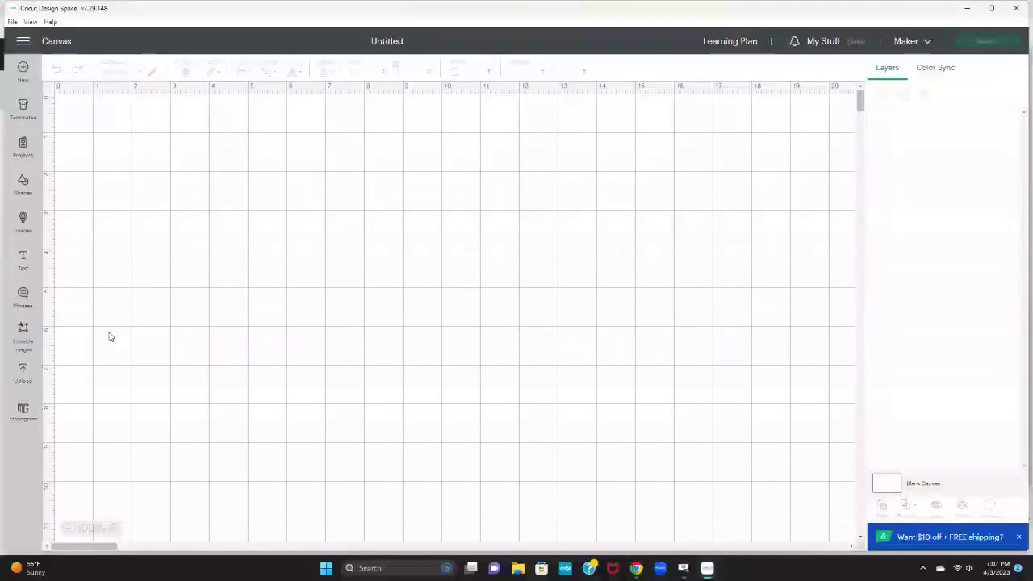
Upload the Facebook LIVE Simple 4_3 file from the Desktop as a cut image.
{"action": "left_click", "coordinate": [24, 373]}
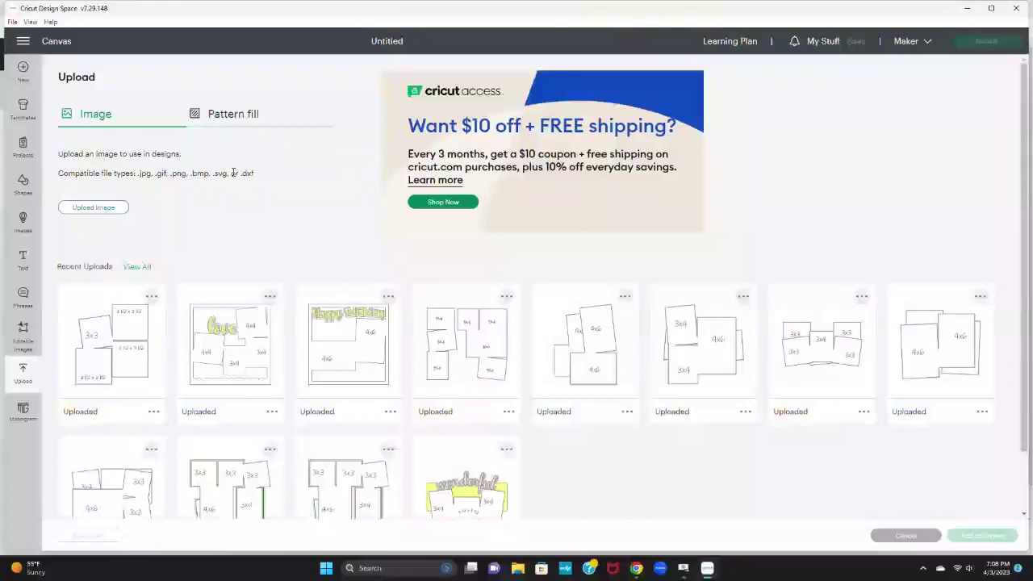
{"action": "left_click", "coordinate": [117, 214]}
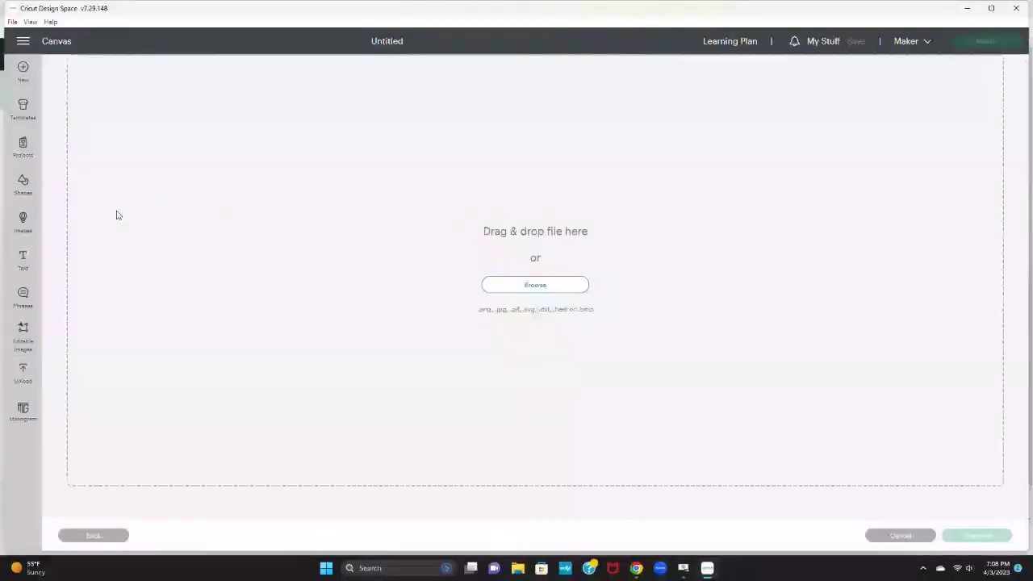
{"action": "left_click", "coordinate": [557, 291]}
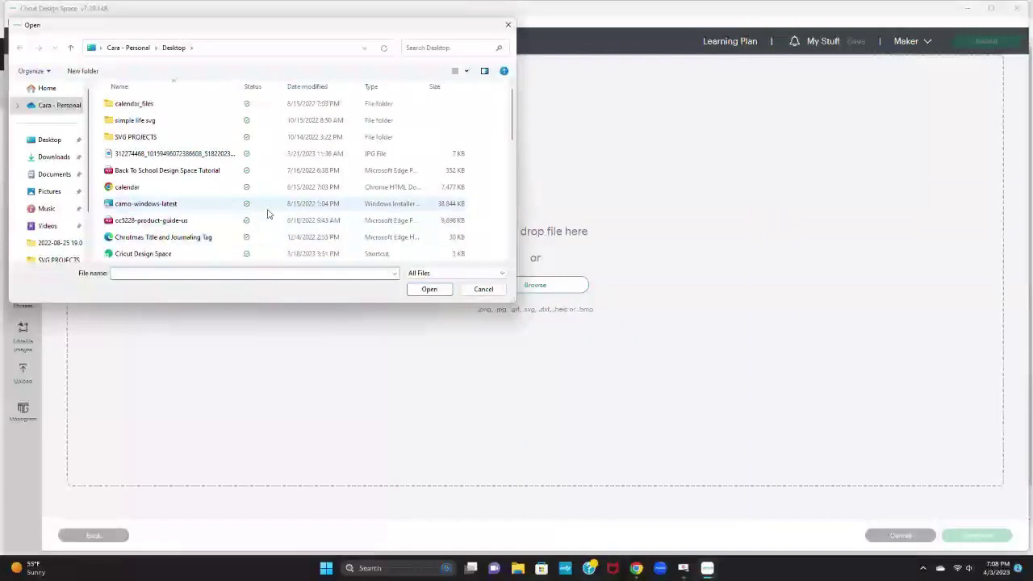
{"action": "scroll", "coordinate": [216, 174], "scroll_direction": "down", "scroll_amount": 4}
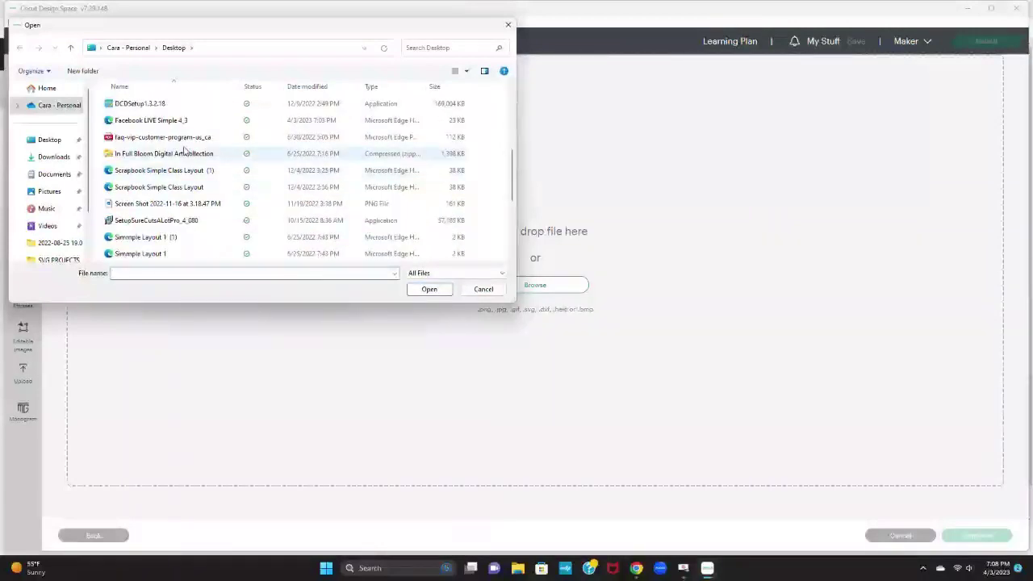
{"action": "left_click", "coordinate": [166, 125]}
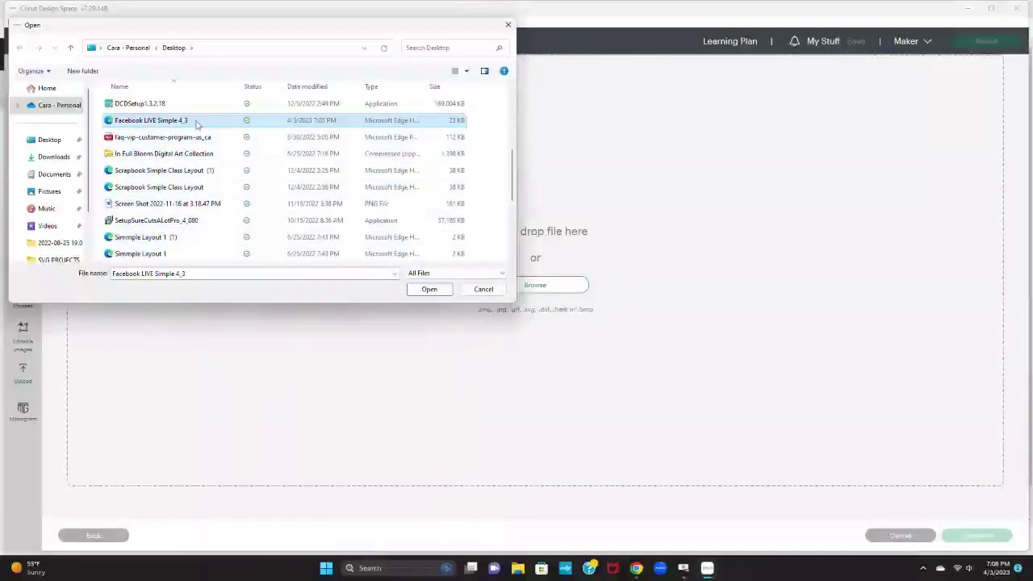
{"action": "left_click", "coordinate": [444, 294]}
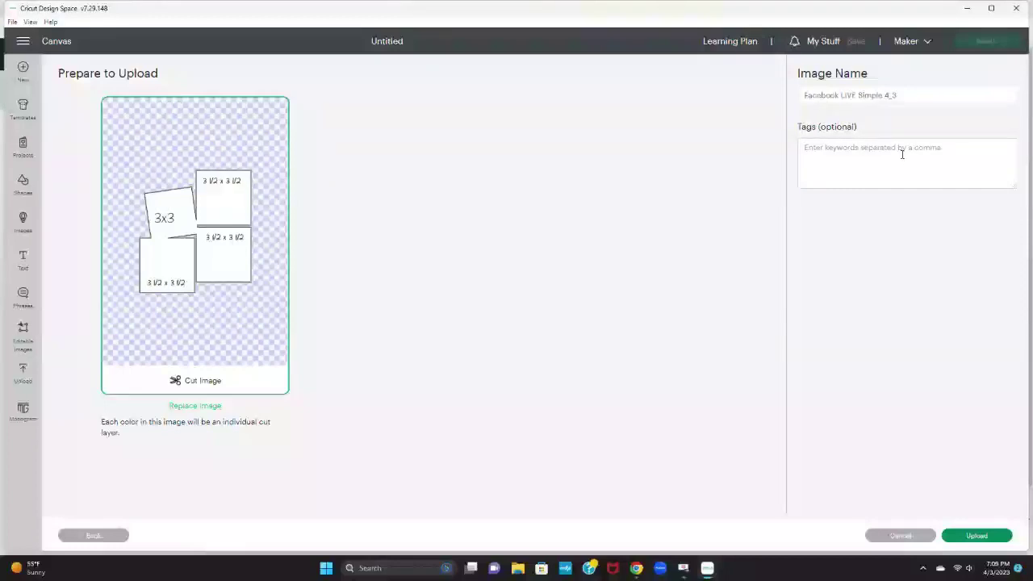
{"action": "left_click", "coordinate": [980, 539]}
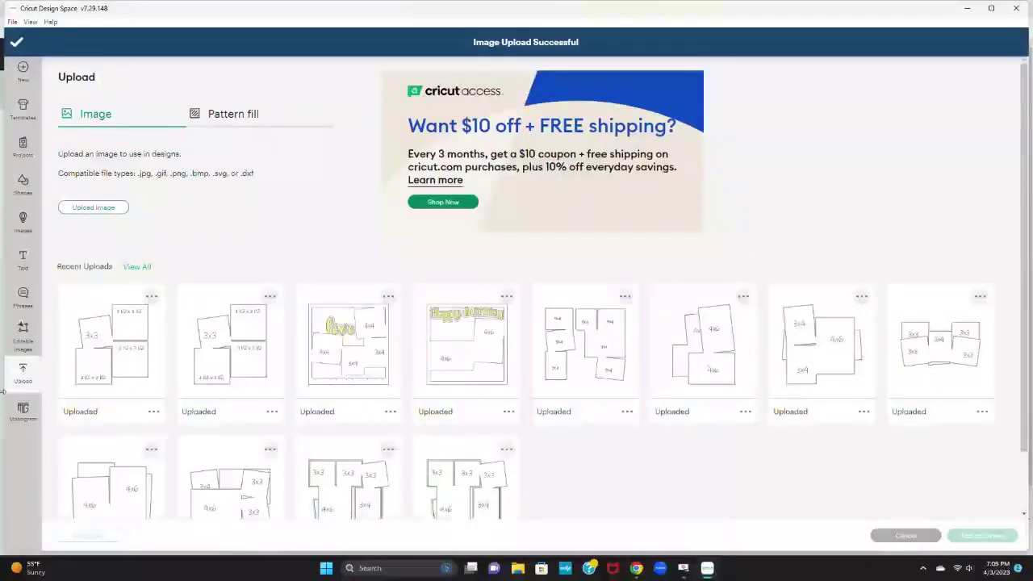
Add the newly uploaded Facebook LIVE Simple 4_3 image to the canvas.
{"action": "left_click", "coordinate": [122, 364]}
{"action": "left_click", "coordinate": [990, 537]}
{"action": "left_click", "coordinate": [989, 537]}
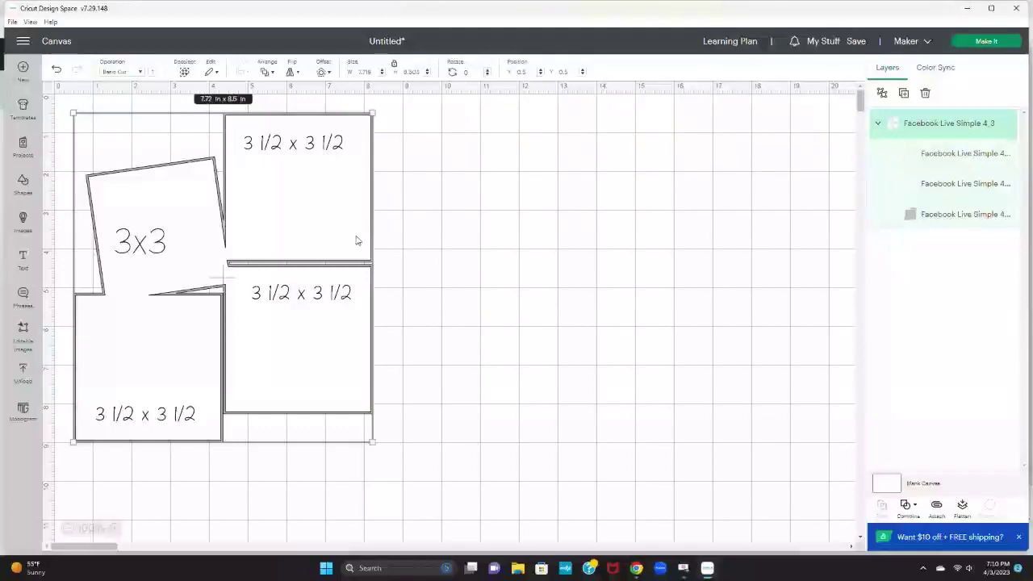
Toggle the visibility of the design's first layer to check which photo-size labels it holds.
{"action": "mouse_move", "coordinate": [980, 166]}
{"action": "left_click", "coordinate": [1008, 155]}
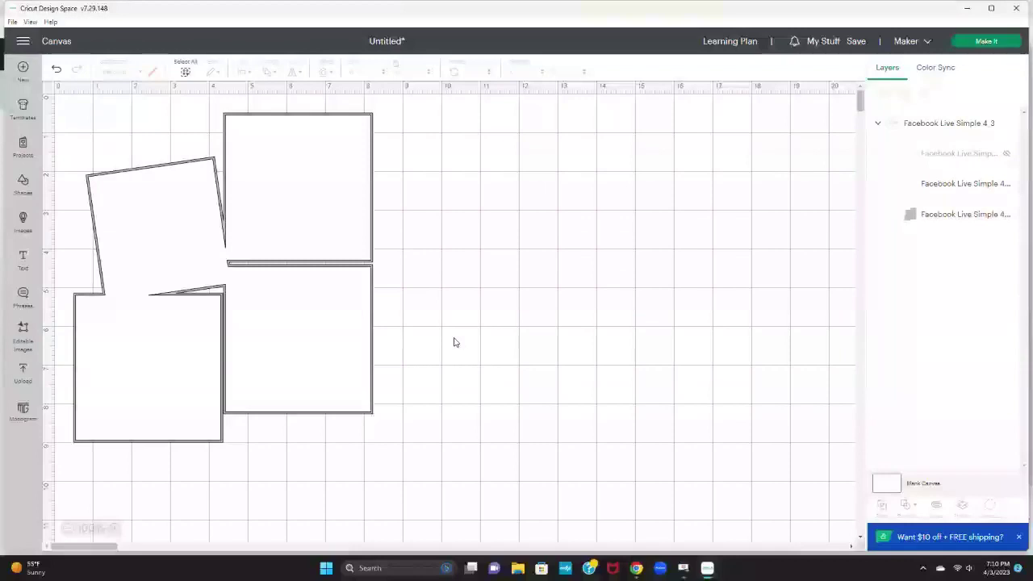
{"action": "left_click", "coordinate": [1008, 155]}
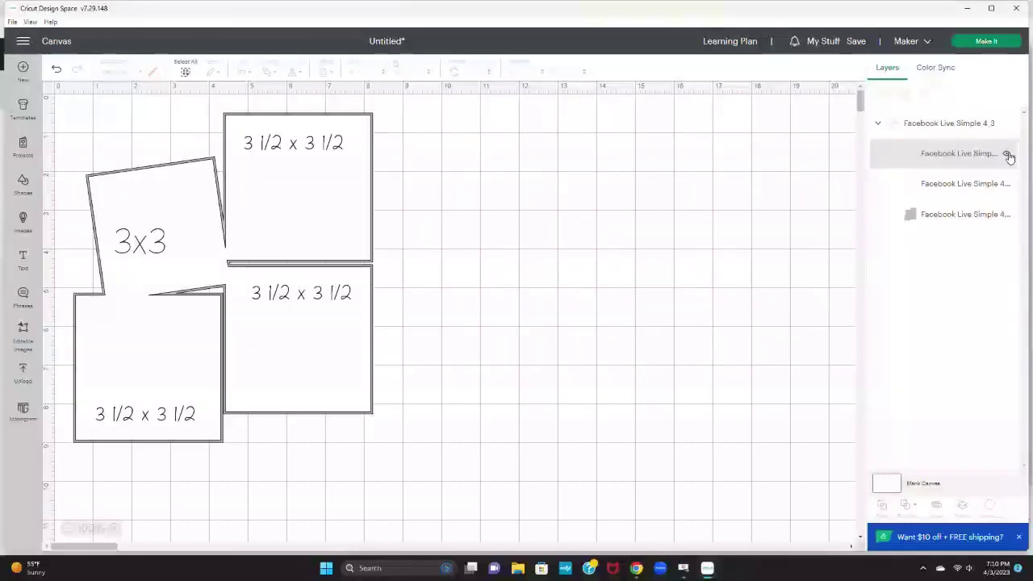
{"action": "left_click", "coordinate": [1008, 155]}
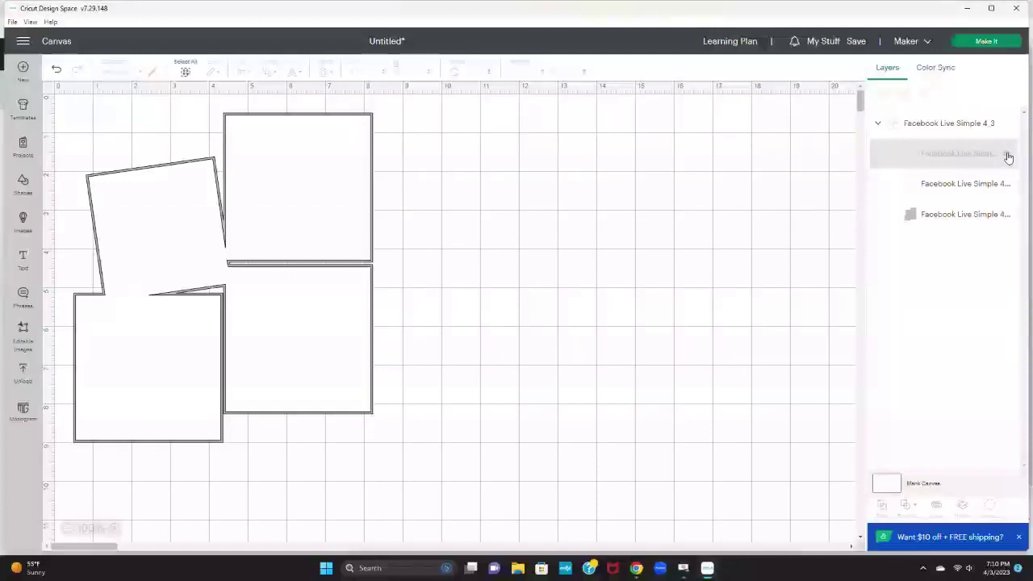
{"action": "left_click", "coordinate": [1007, 155]}
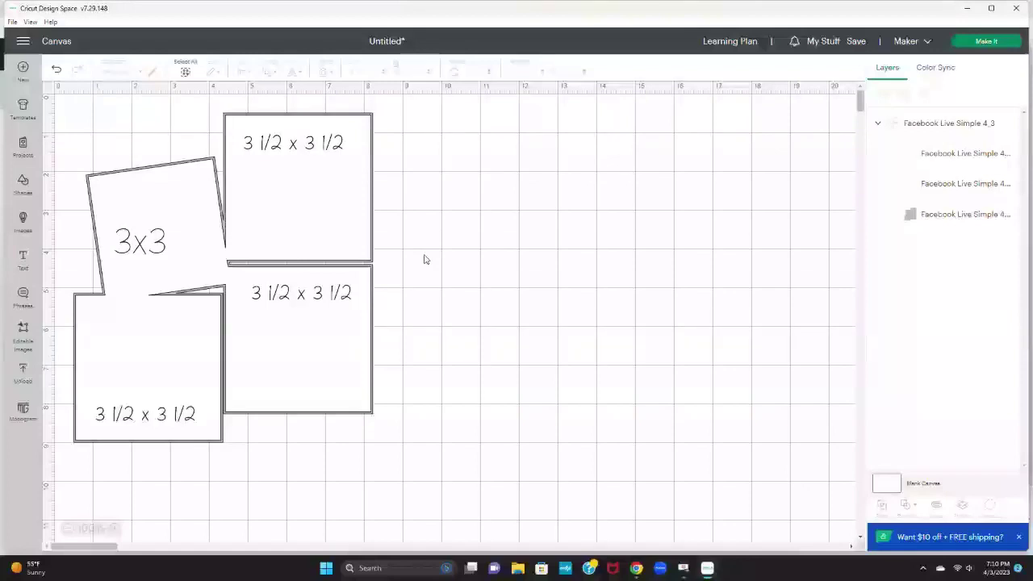
Ungroup the Facebook Live Simple 4_3 design into separate layers.
{"action": "left_click", "coordinate": [349, 225]}
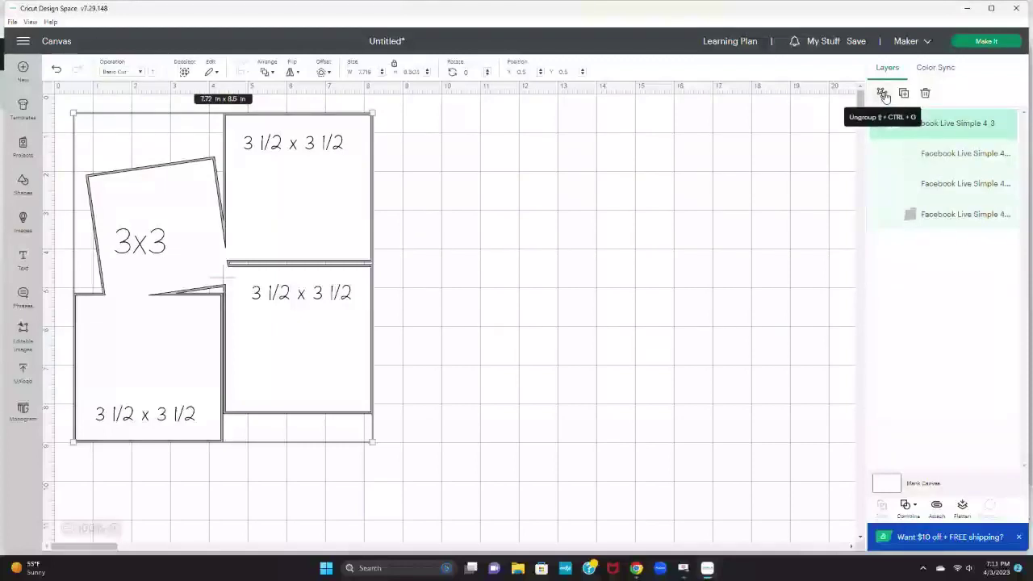
{"action": "left_click", "coordinate": [884, 95]}
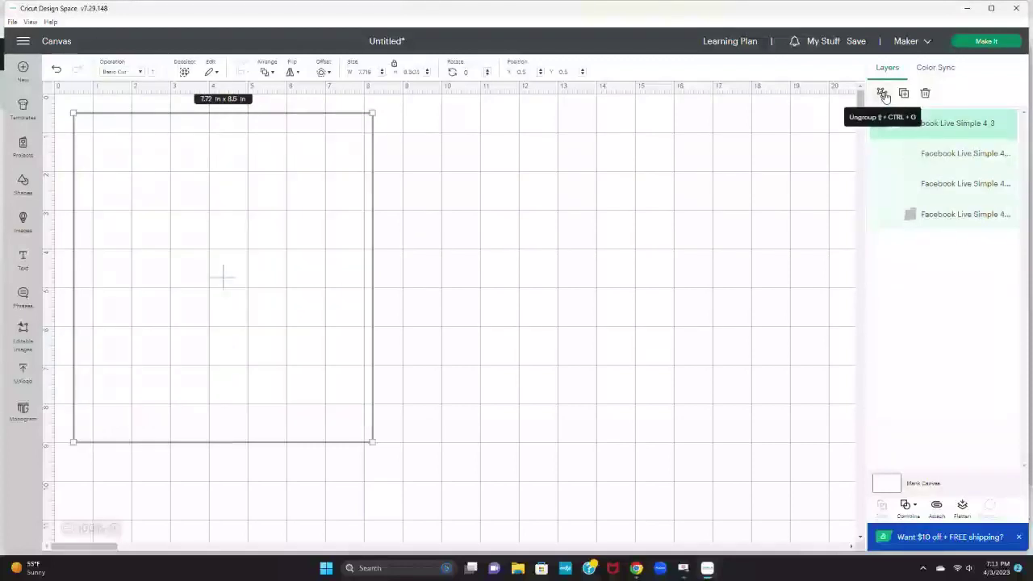
{"action": "left_click", "coordinate": [638, 245]}
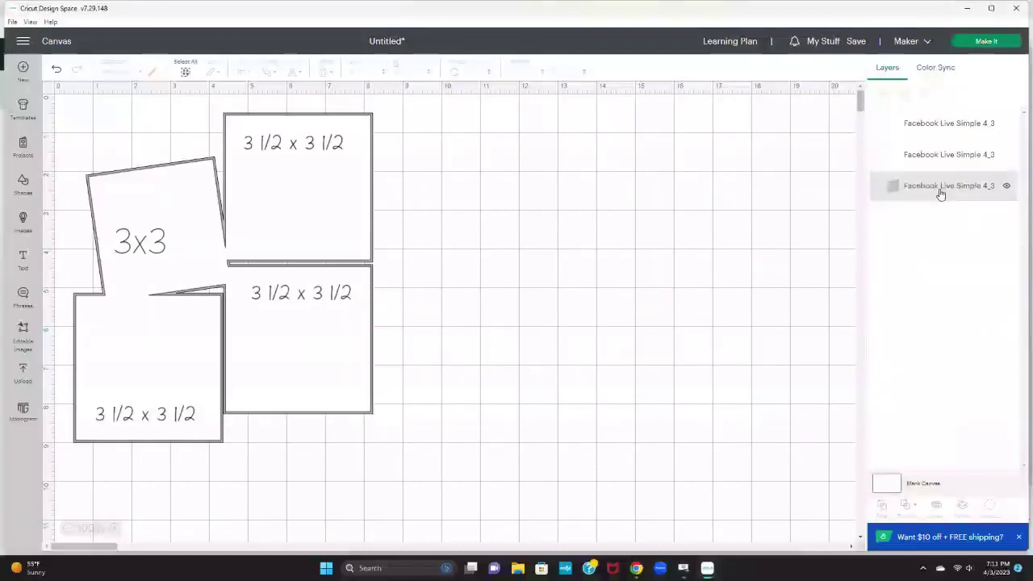
Set the operation of the photo-size text layer to Pen and check the setting.
{"action": "left_click", "coordinate": [942, 124]}
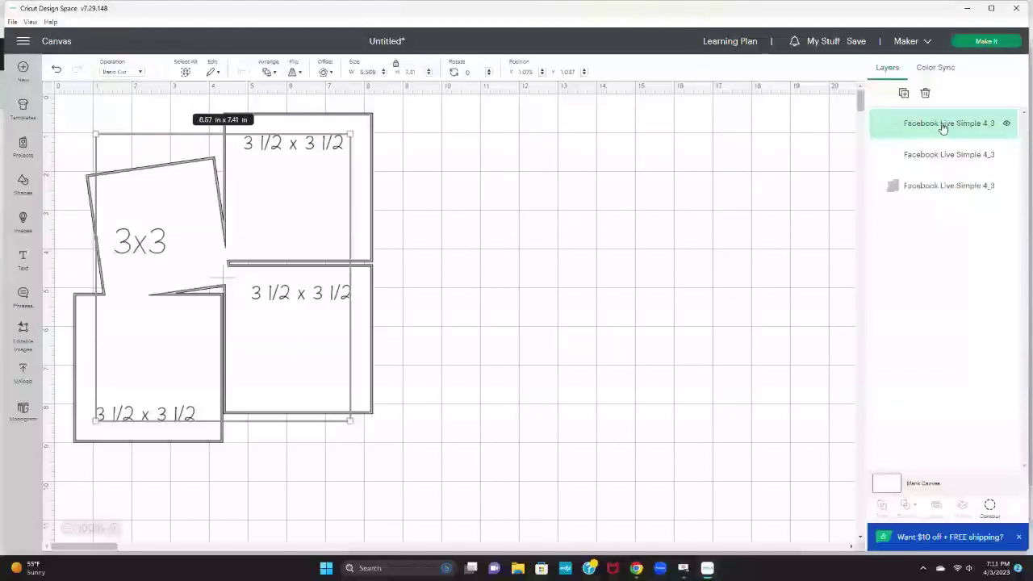
{"action": "left_click", "coordinate": [727, 158]}
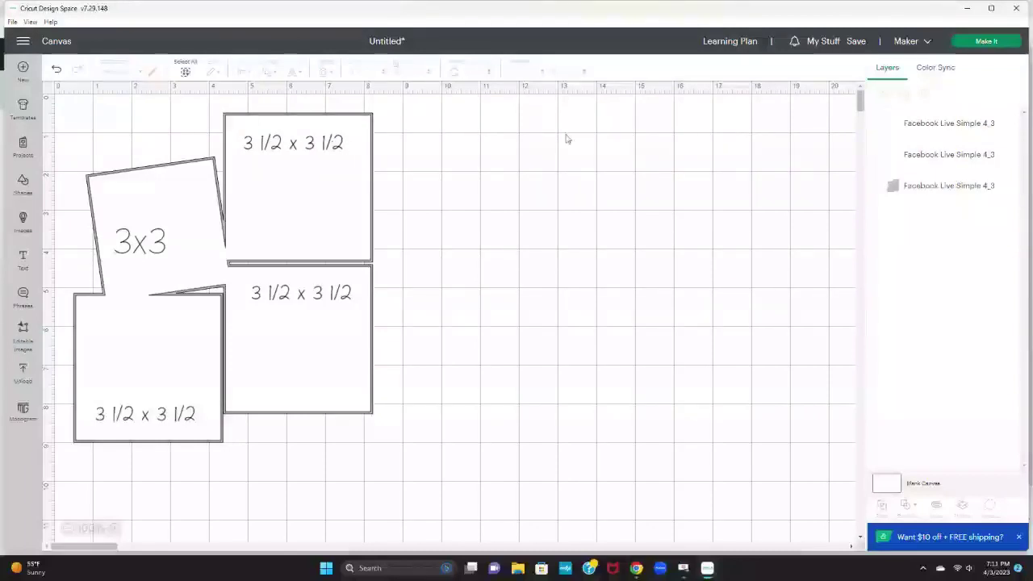
{"action": "left_click", "coordinate": [952, 122]}
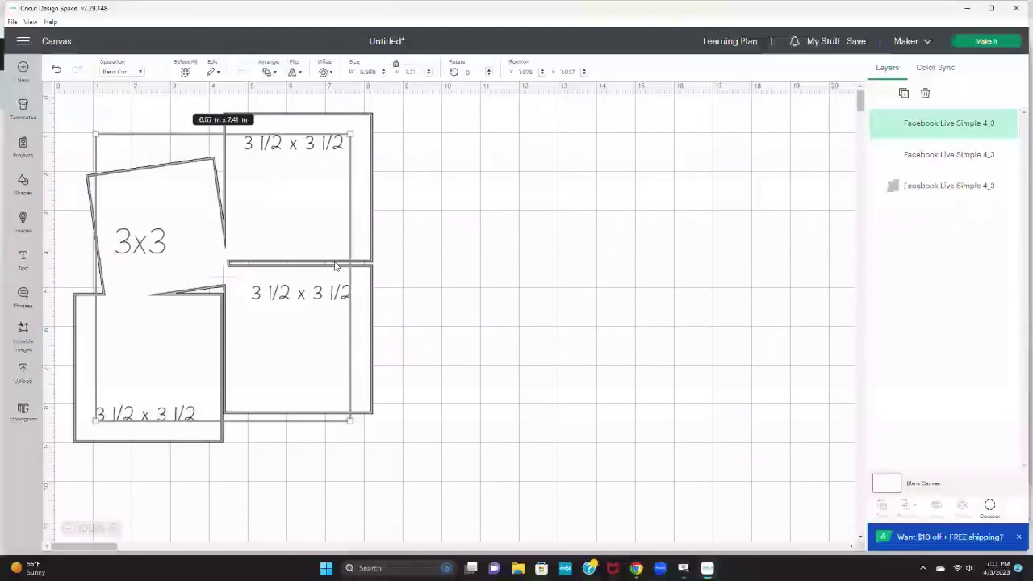
{"action": "left_click", "coordinate": [141, 73]}
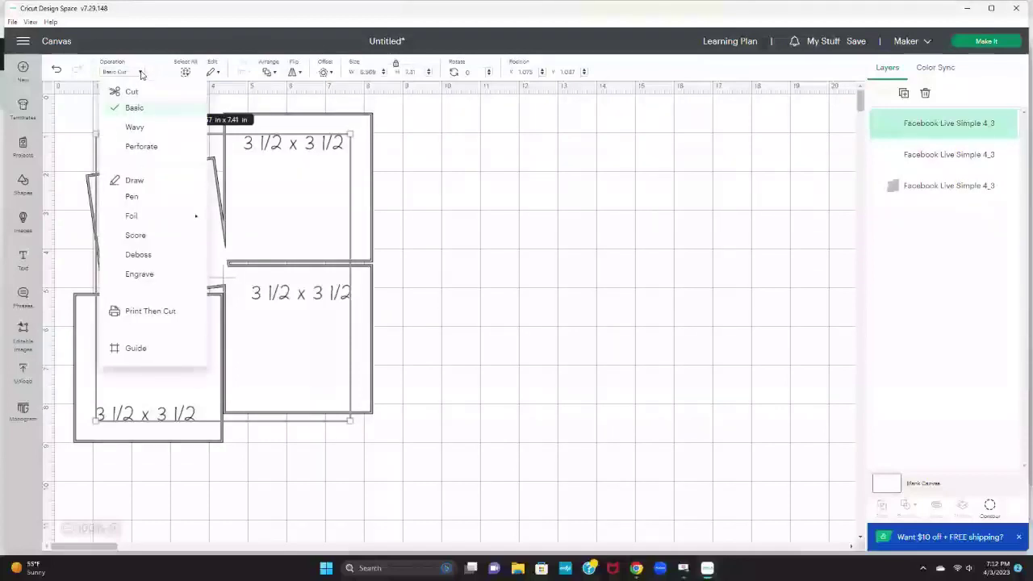
{"action": "left_click", "coordinate": [130, 197]}
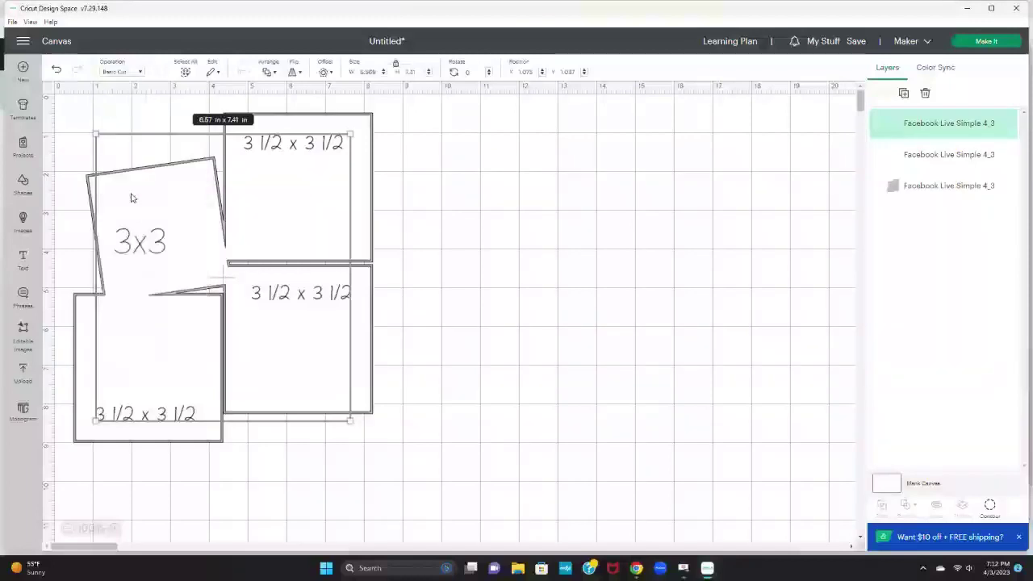
{"action": "left_click", "coordinate": [606, 147]}
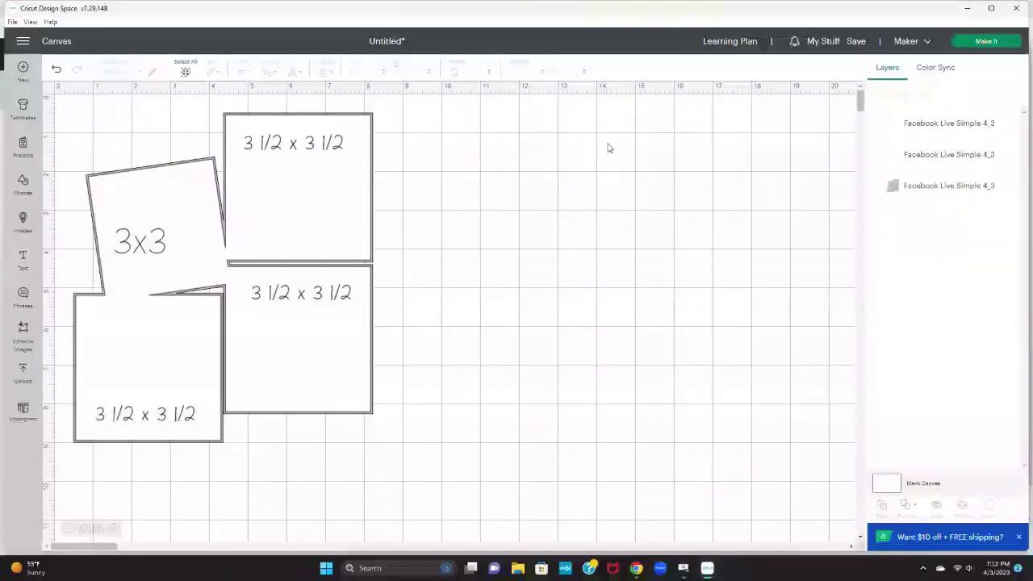
{"action": "left_click", "coordinate": [915, 123]}
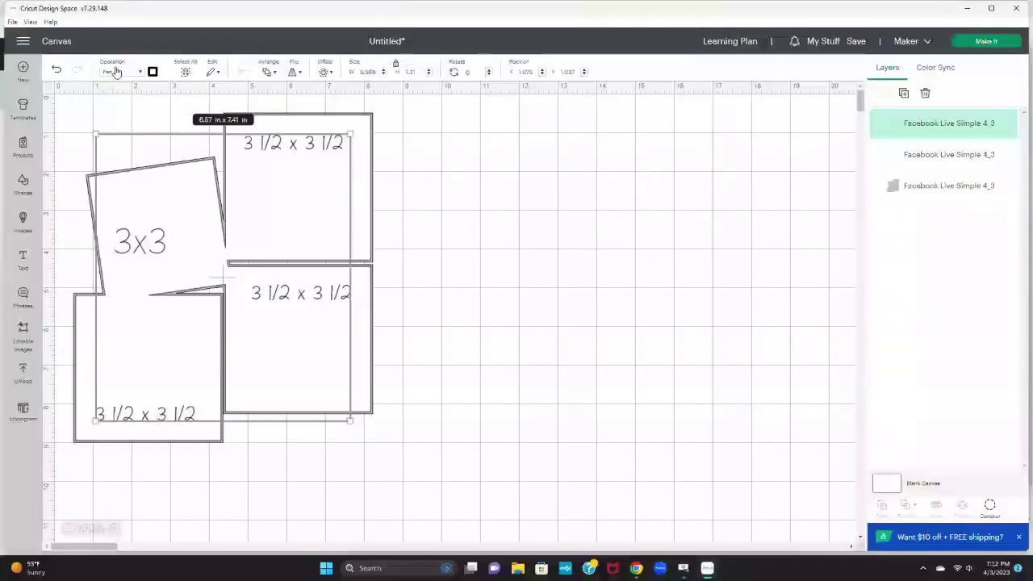
{"action": "left_click", "coordinate": [519, 234]}
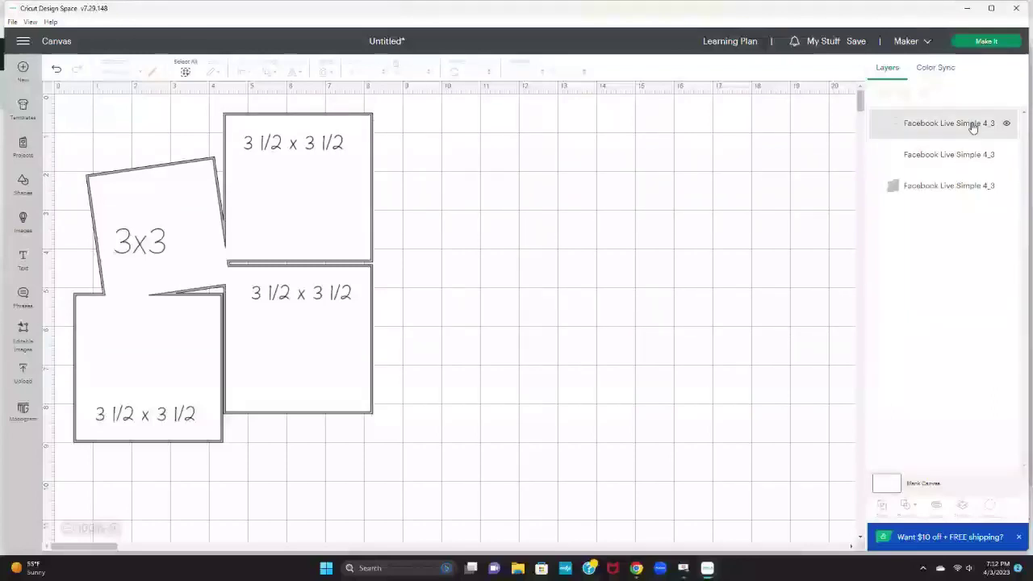
Move the grey layout layer away from the white layer onto an empty area of the canvas beside it.
{"action": "left_click", "coordinate": [960, 189]}
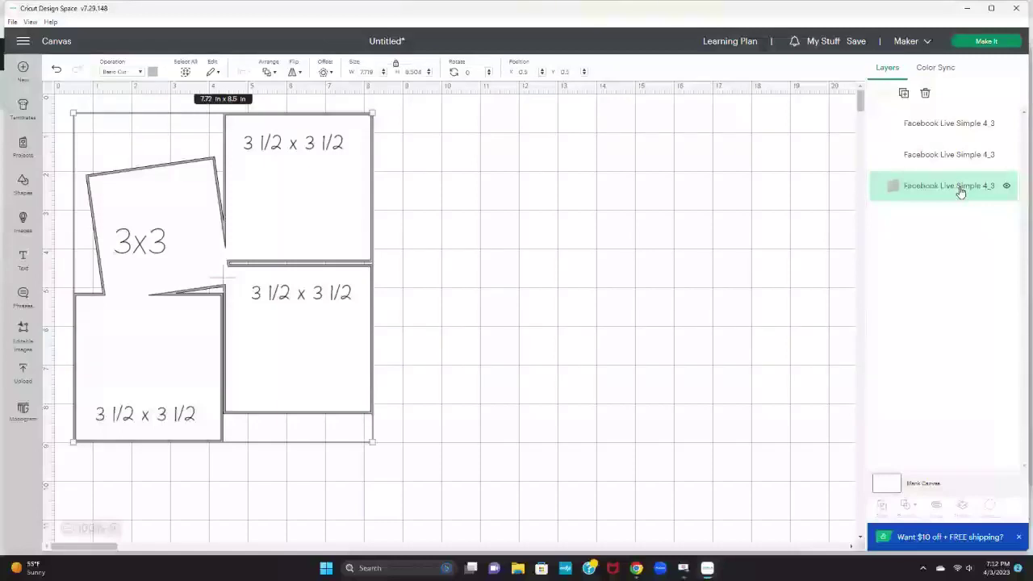
{"action": "left_click_drag", "start_coordinate": [222, 278], "coordinate": [307, 279]}
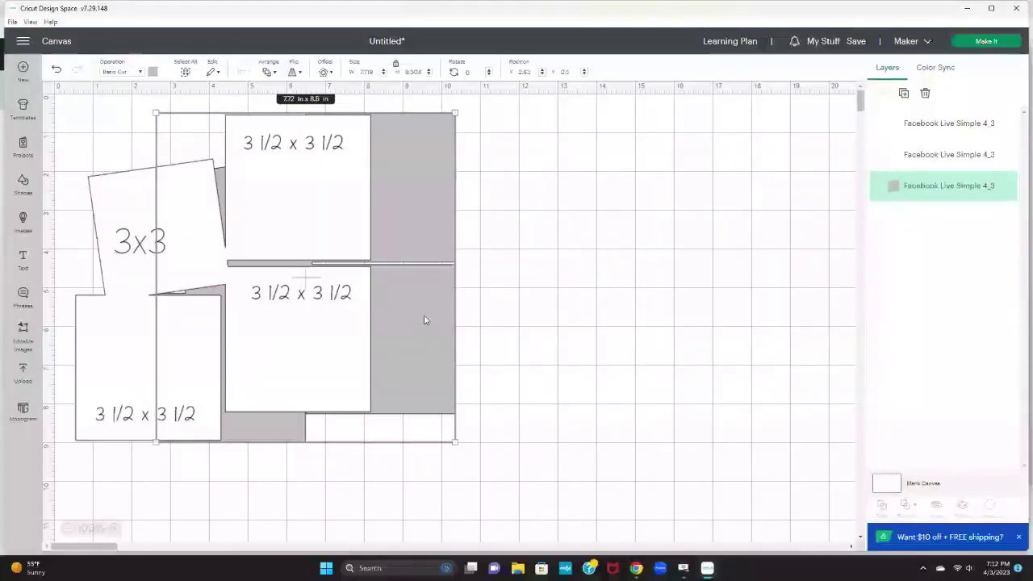
{"action": "left_click_drag", "start_coordinate": [440, 321], "coordinate": [746, 321]}
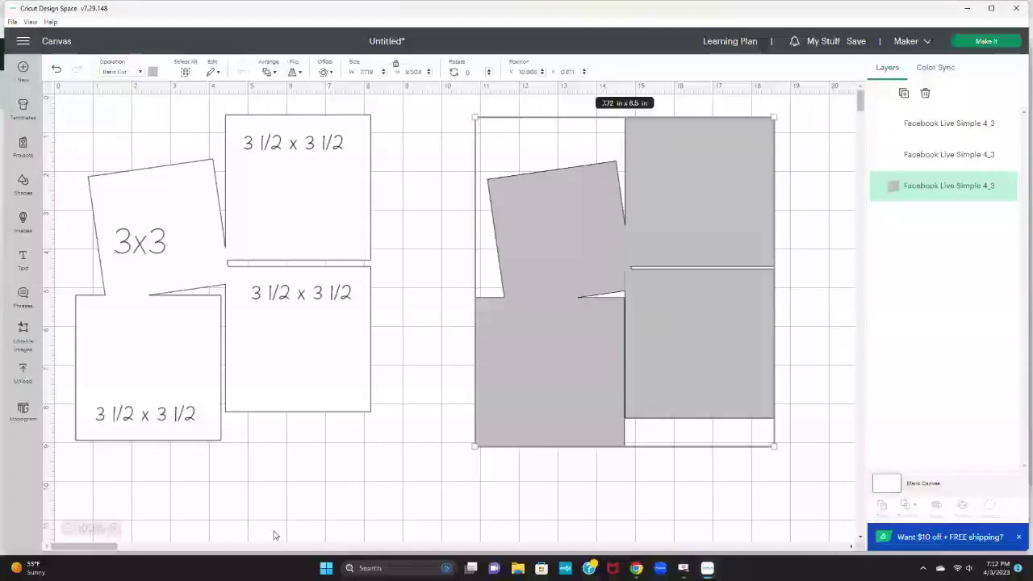
{"action": "left_click", "coordinate": [68, 529]}
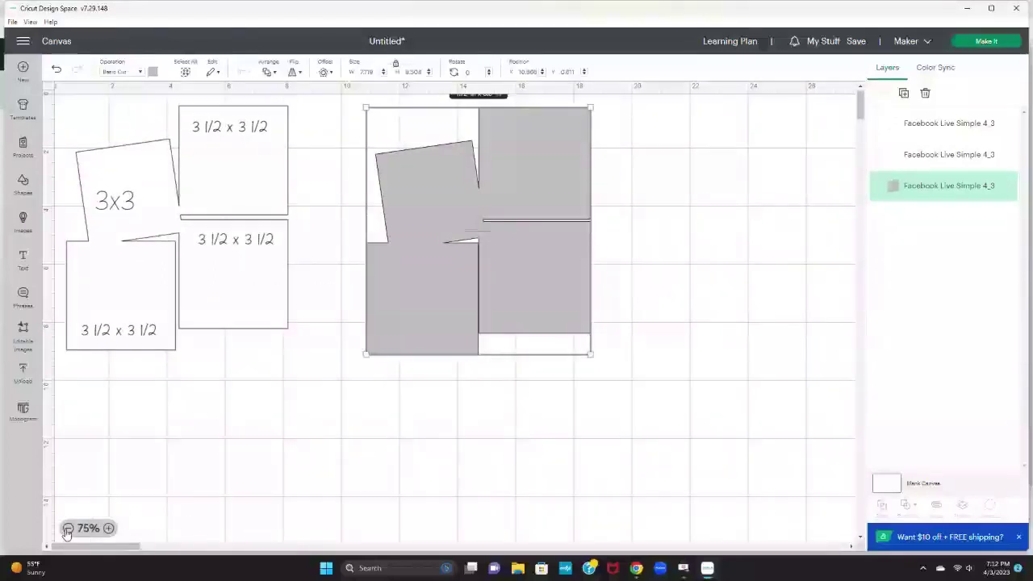
{"action": "left_click_drag", "start_coordinate": [465, 244], "coordinate": [566, 266]}
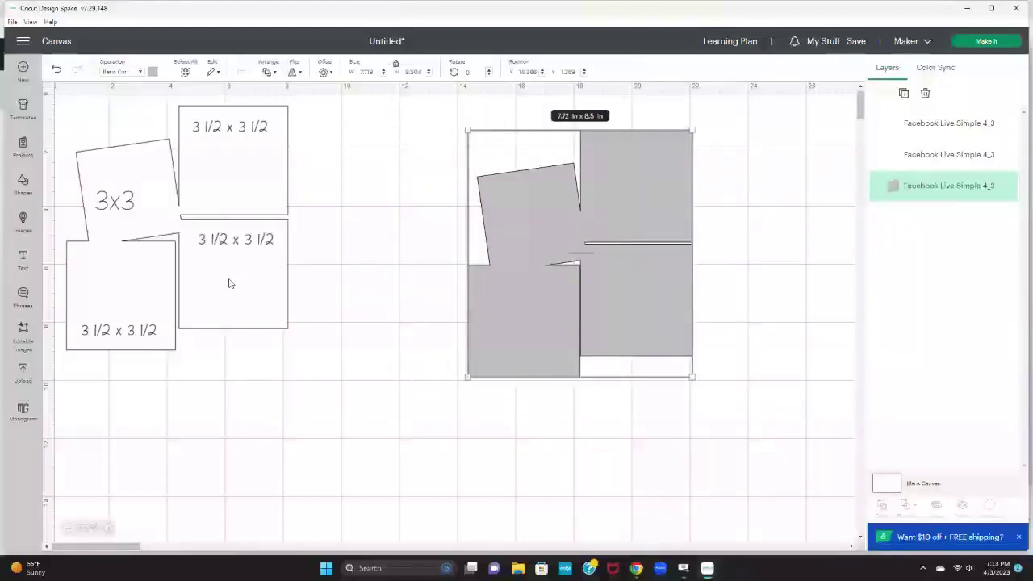
Attach the photo-size text layer to the white layout layer and check the pen-and-cut mat in the cutting preview.
{"action": "left_click_drag", "start_coordinate": [310, 389], "coordinate": [45, 95]}
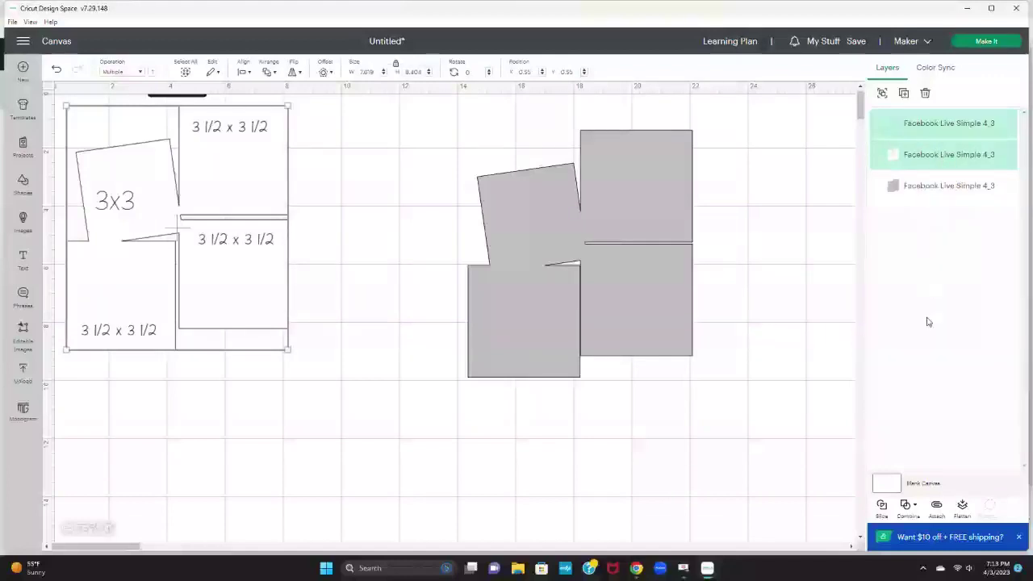
{"action": "left_click", "coordinate": [935, 511]}
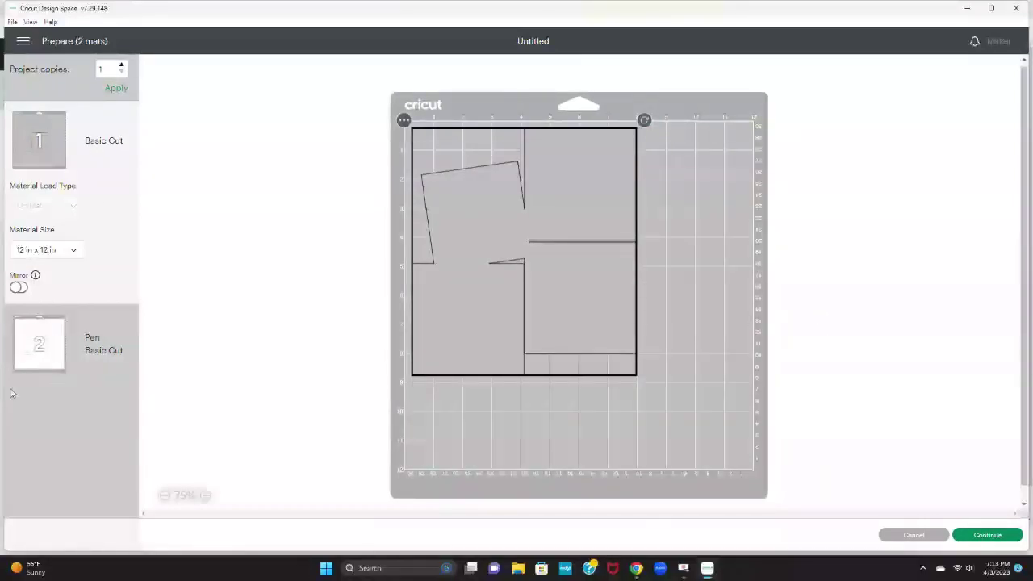
{"action": "left_click", "coordinate": [48, 358]}
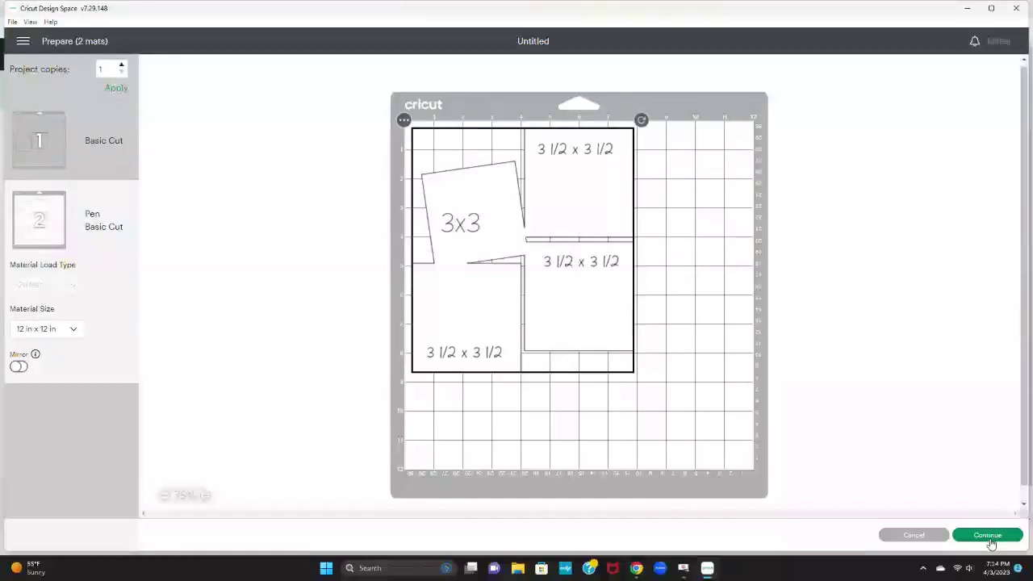
{"action": "left_click", "coordinate": [931, 538]}
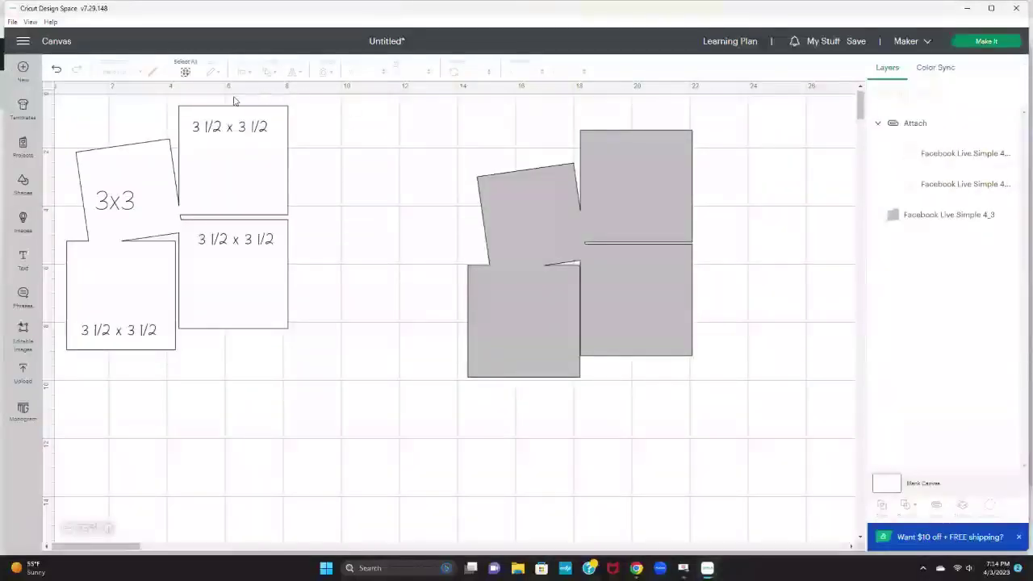
Undo the attachment and step back through the moves of the grey layer.
{"action": "left_click", "coordinate": [57, 70]}
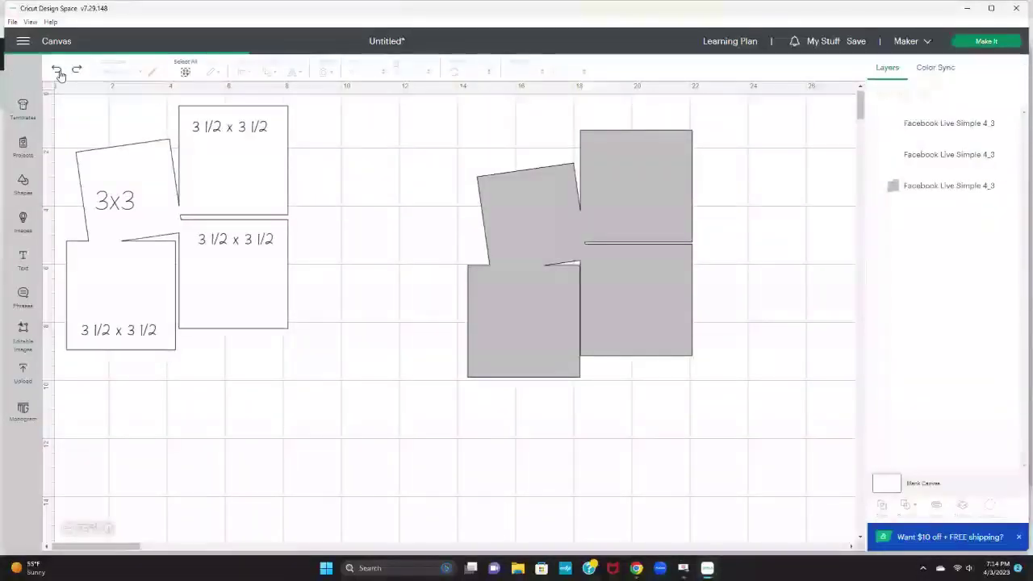
{"action": "left_click", "coordinate": [58, 70]}
{"action": "left_click", "coordinate": [57, 71]}
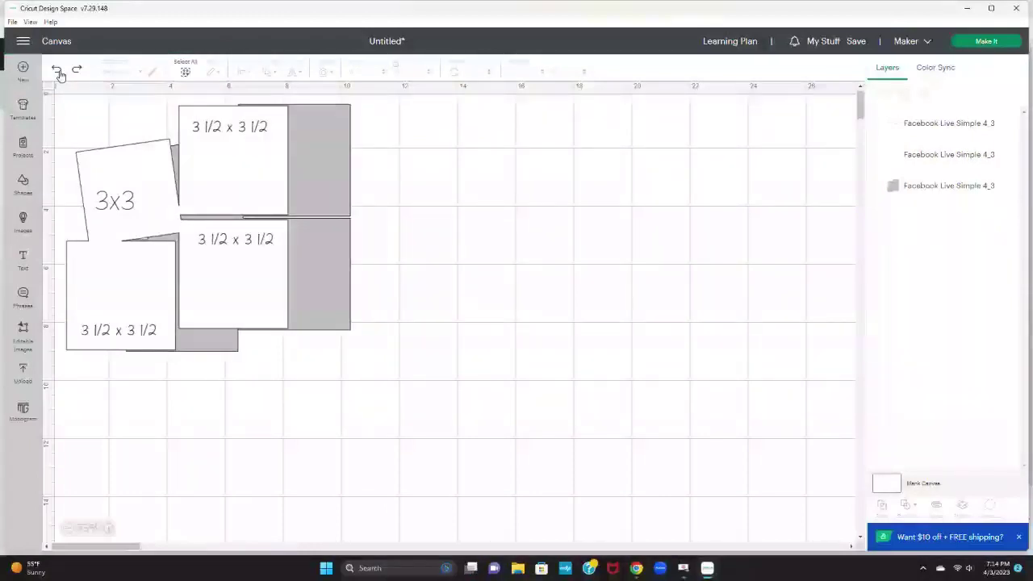
{"action": "left_click", "coordinate": [57, 71]}
{"action": "left_click", "coordinate": [57, 70]}
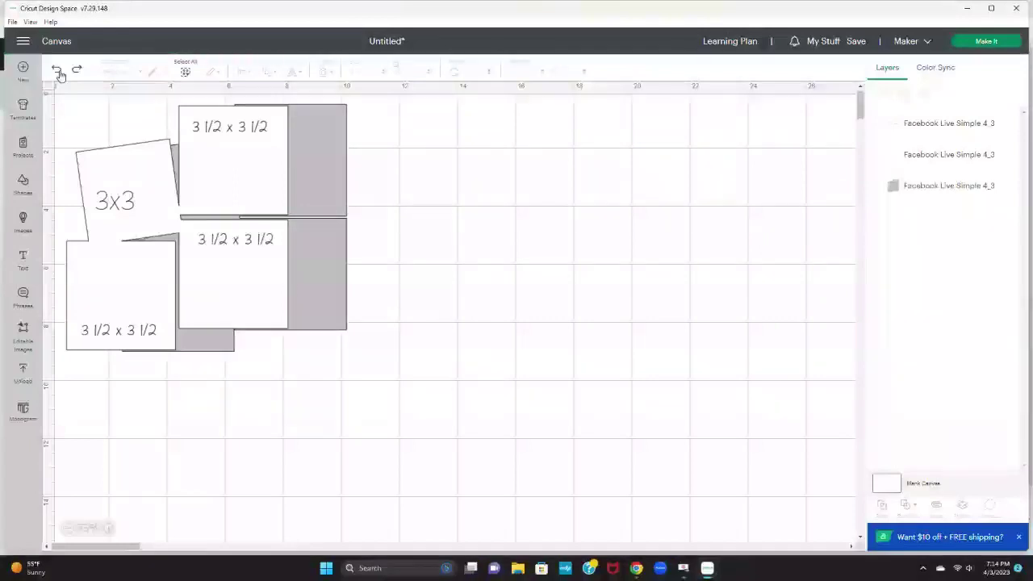
{"action": "left_click", "coordinate": [57, 70]}
{"action": "left_click", "coordinate": [57, 70]}
{"action": "left_click", "coordinate": [57, 70]}
{"action": "left_click", "coordinate": [58, 70]}
{"action": "left_click", "coordinate": [58, 70]}
{"action": "left_click", "coordinate": [57, 71]}
{"action": "left_click", "coordinate": [58, 71]}
{"action": "left_click", "coordinate": [57, 70]}
{"action": "left_click", "coordinate": [58, 71]}
{"action": "left_click", "coordinate": [58, 70]}
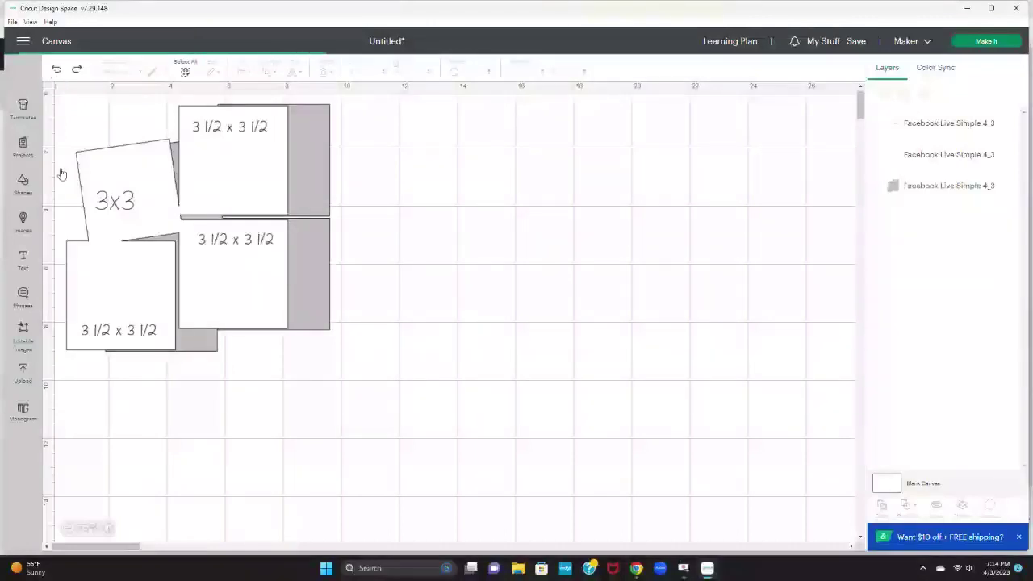
Delete all three Facebook Live Simple 4_3 layers from the canvas.
{"action": "left_click_drag", "start_coordinate": [376, 434], "coordinate": [51, 92]}
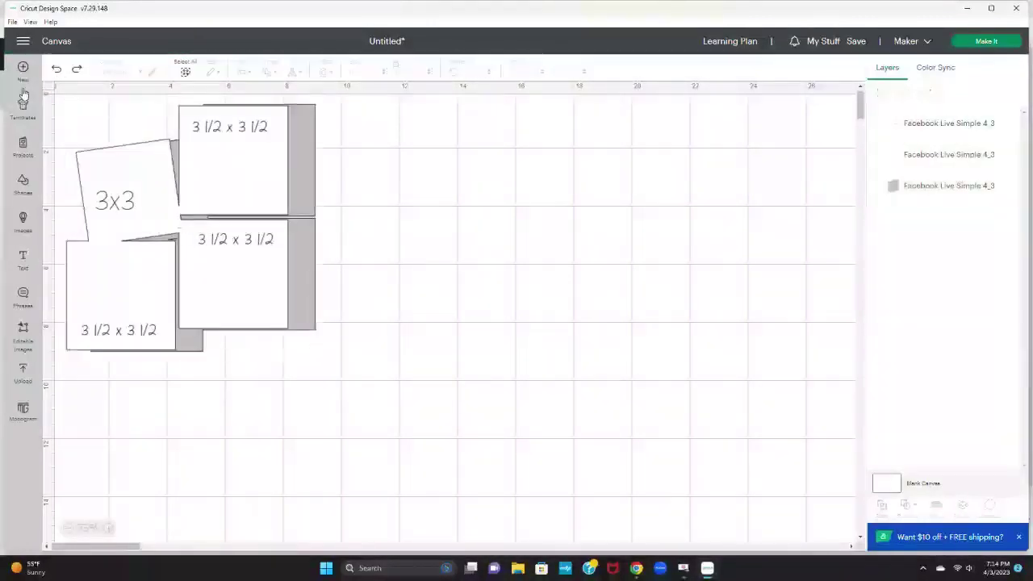
{"action": "left_click_drag", "start_coordinate": [385, 401], "coordinate": [57, 95]}
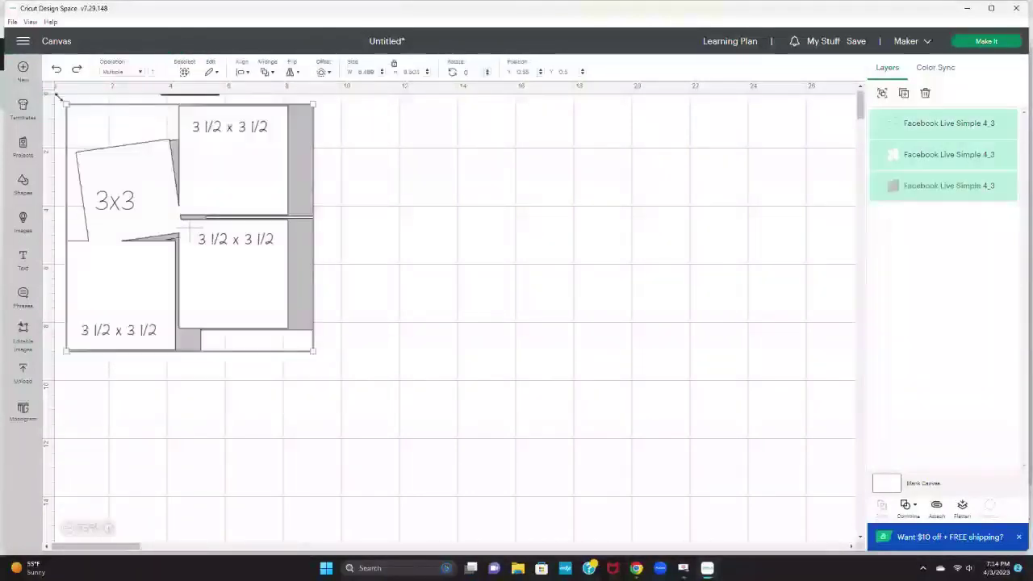
{"action": "key", "text": "Delete"}
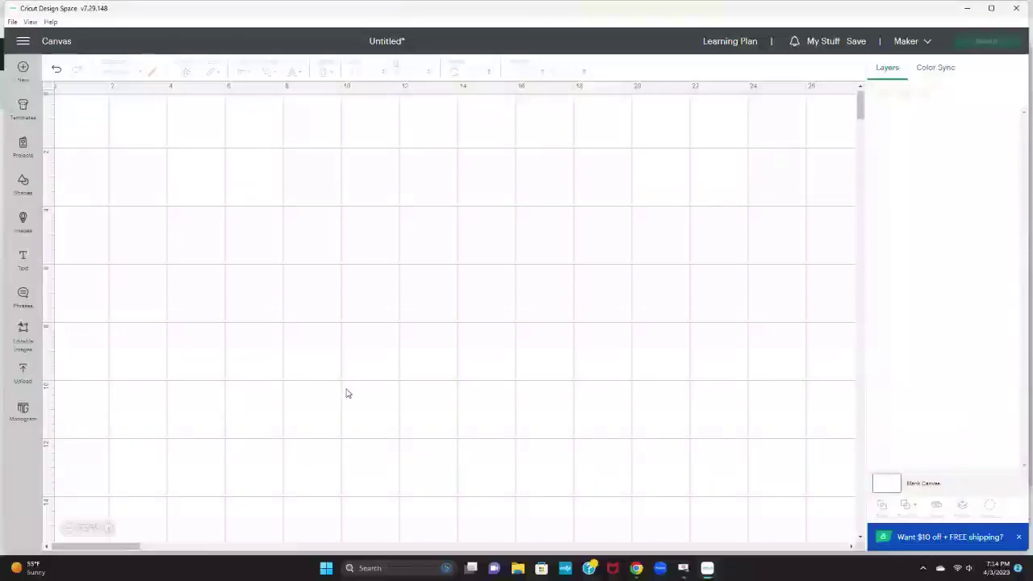
Add the uploaded Facebook Live Simple 4_3 image to the canvas afresh and ungroup it into separate layers.
{"action": "left_click", "coordinate": [24, 370]}
{"action": "left_click", "coordinate": [142, 339]}
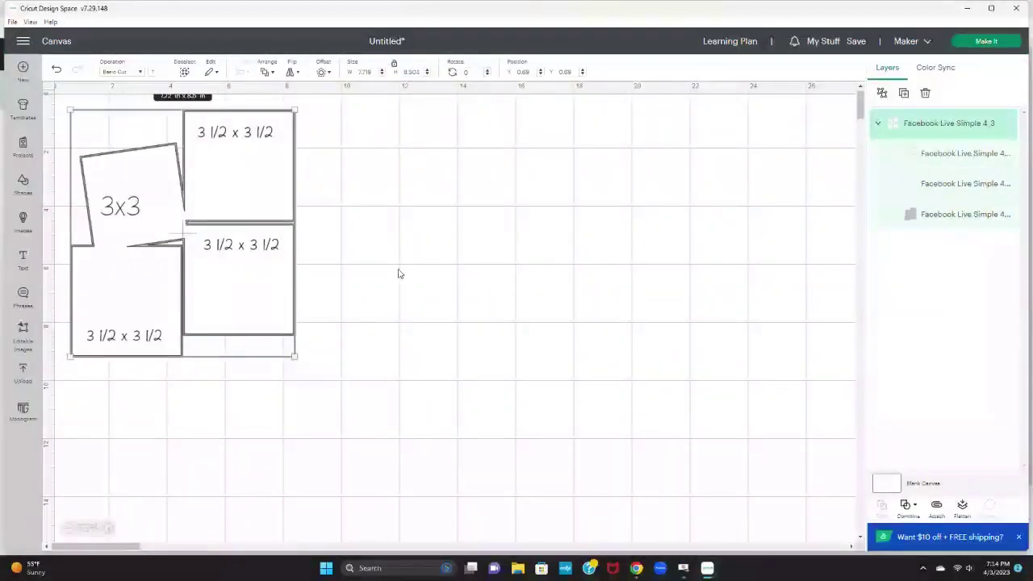
{"action": "left_click_drag", "start_coordinate": [271, 303], "coordinate": [311, 345]}
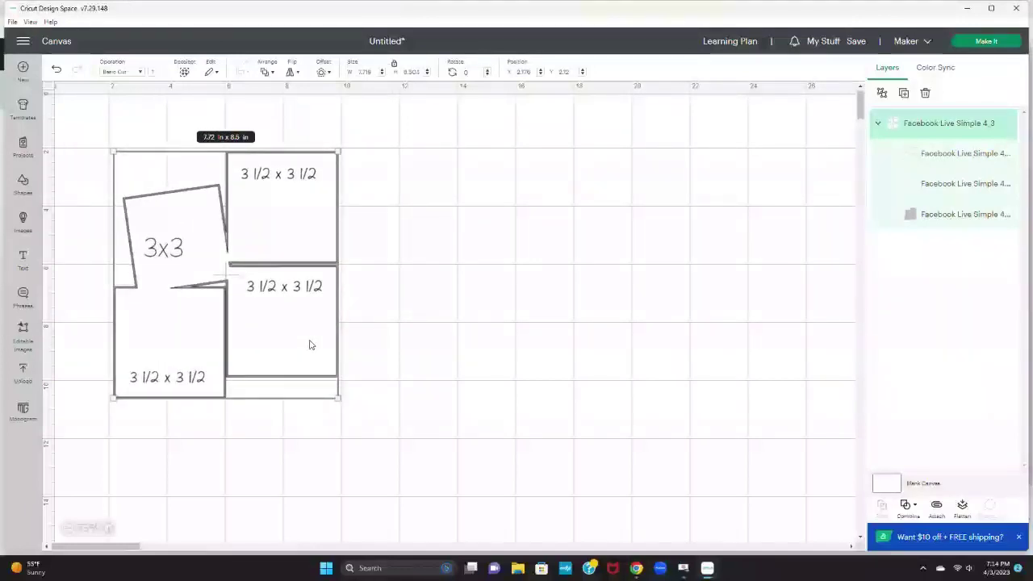
{"action": "left_click", "coordinate": [882, 93]}
{"action": "left_click", "coordinate": [655, 318]}
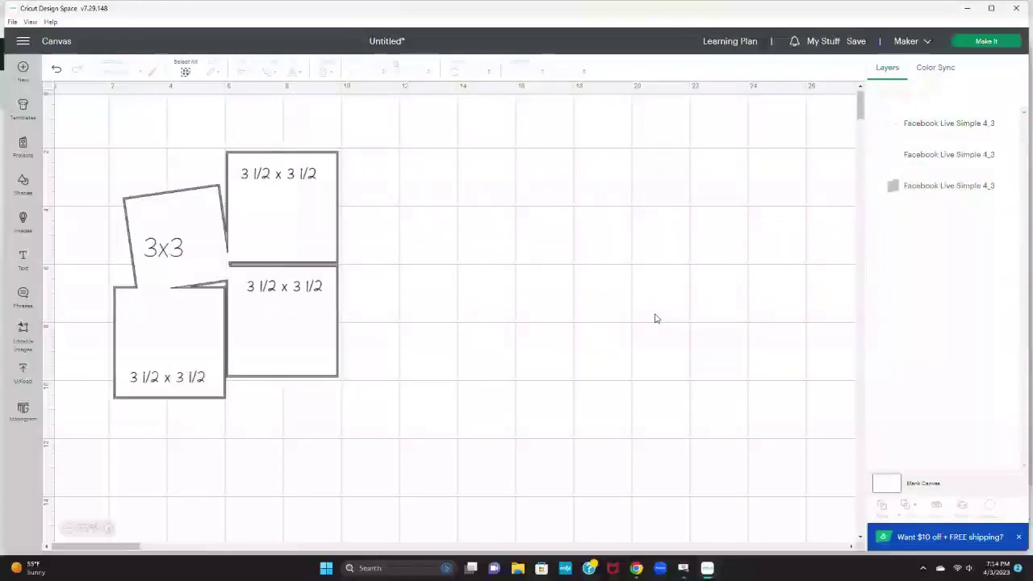
Move the grey layer clear of the white layout layer to about x 13.1, y 1.95.
{"action": "left_click", "coordinate": [938, 188]}
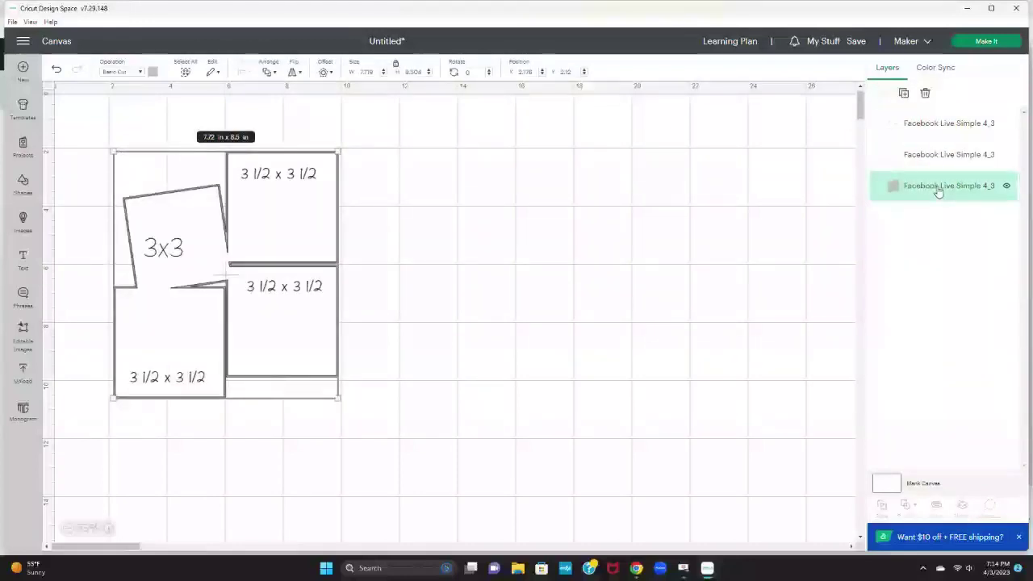
{"action": "key", "text": "Right"}
{"action": "key", "text": "Right"}
{"action": "key", "text": "Right"}
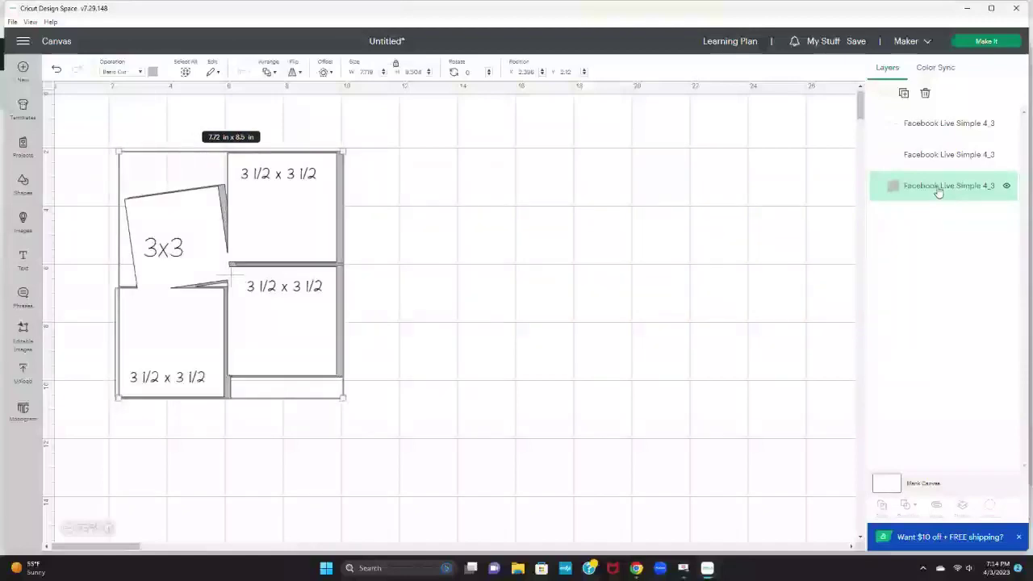
{"action": "key", "text": "Right"}
{"action": "key", "text": "Right"}
{"action": "key", "text": "Right"}
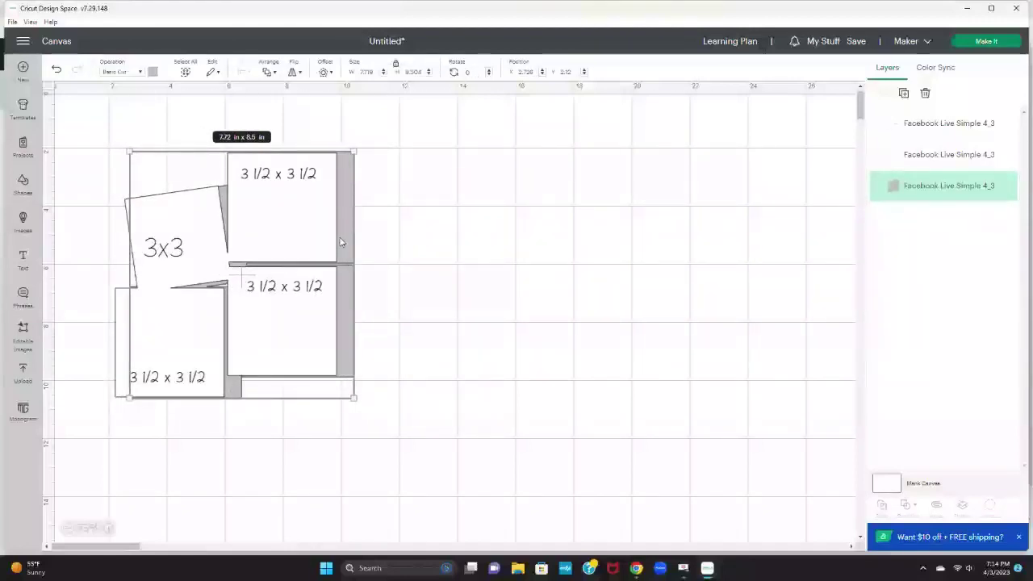
{"action": "left_click_drag", "start_coordinate": [339, 242], "coordinate": [642, 237]}
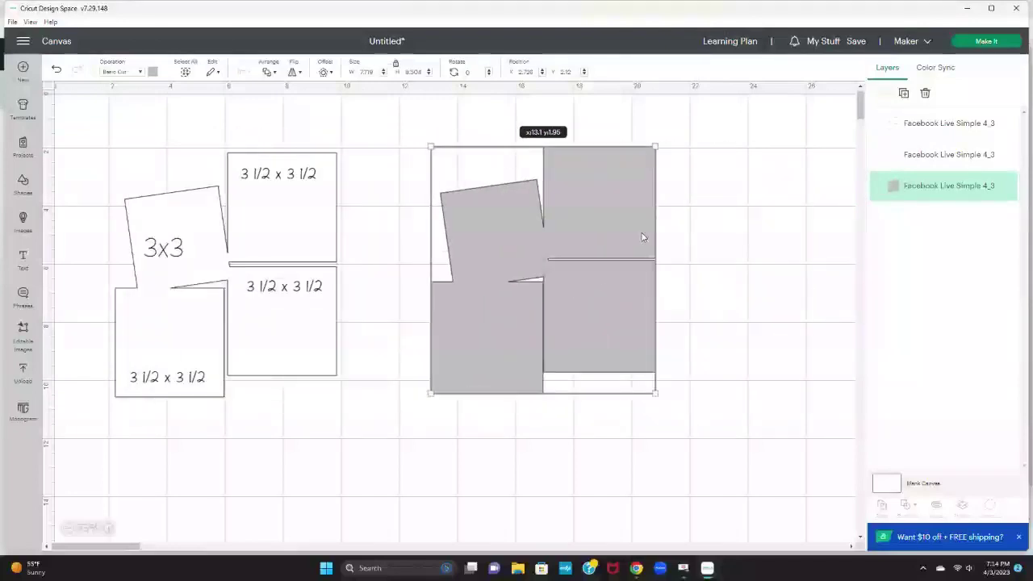
{"action": "left_click", "coordinate": [324, 421]}
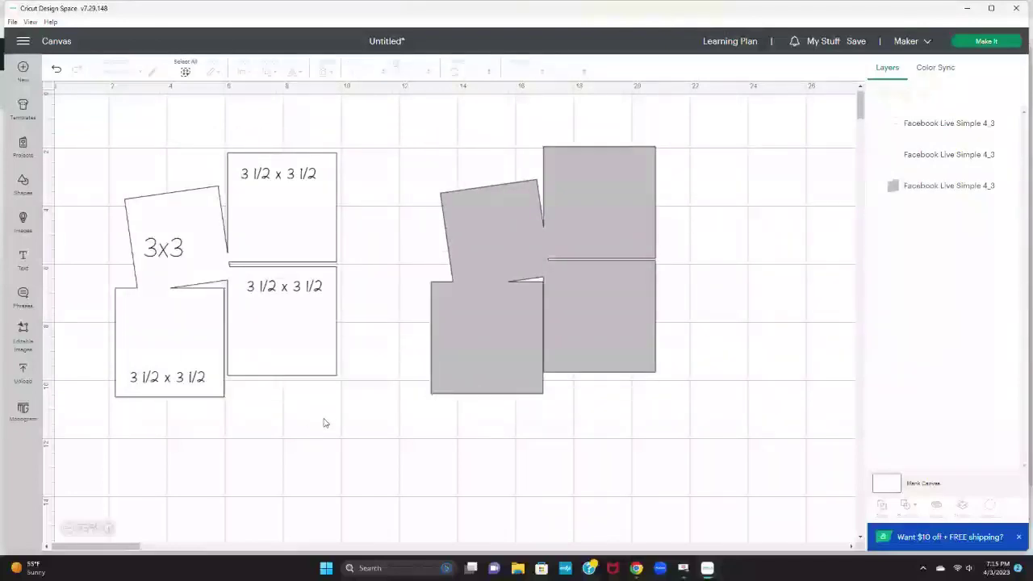
Set the operation of the photo-size text layer to Guide and check both mats in the cutting preview.
{"action": "left_click", "coordinate": [181, 253]}
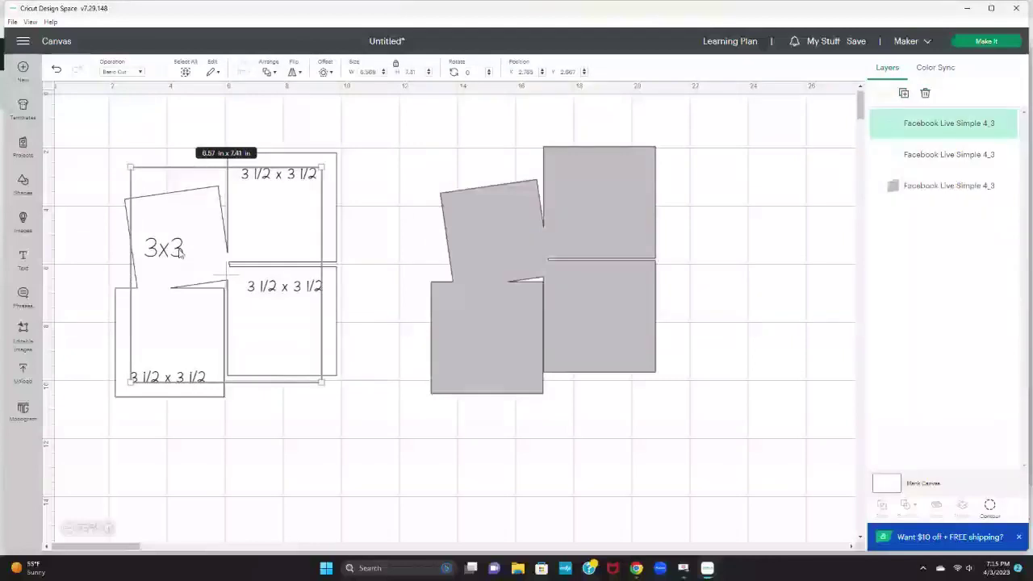
{"action": "left_click", "coordinate": [141, 73]}
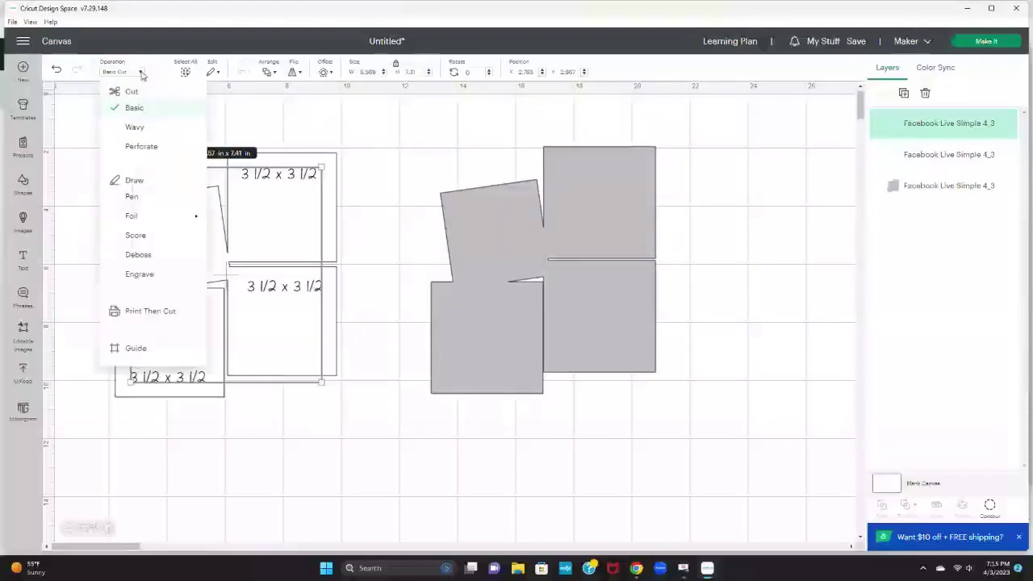
{"action": "left_click", "coordinate": [137, 349]}
{"action": "left_click", "coordinate": [347, 474]}
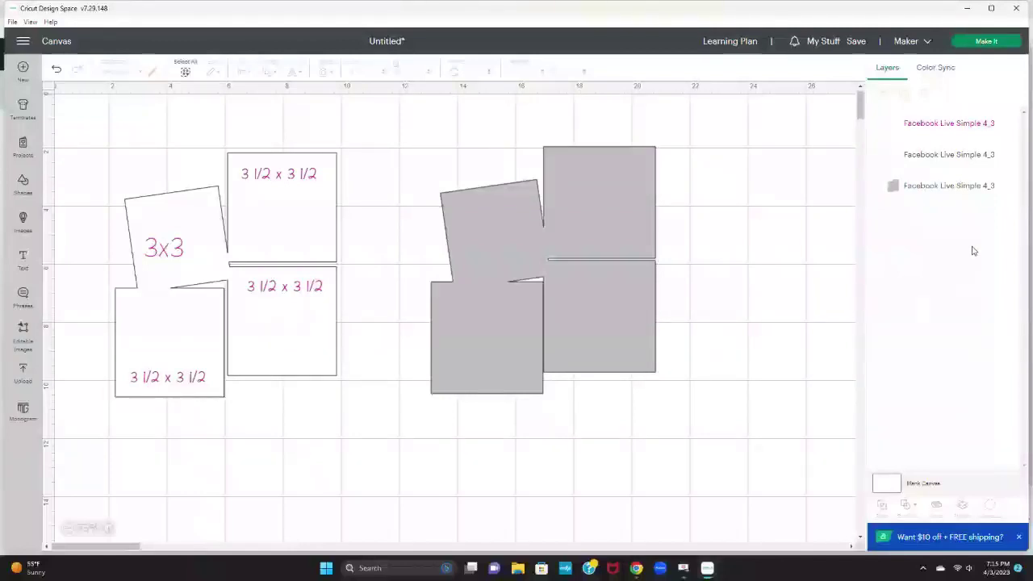
{"action": "left_click", "coordinate": [1007, 46]}
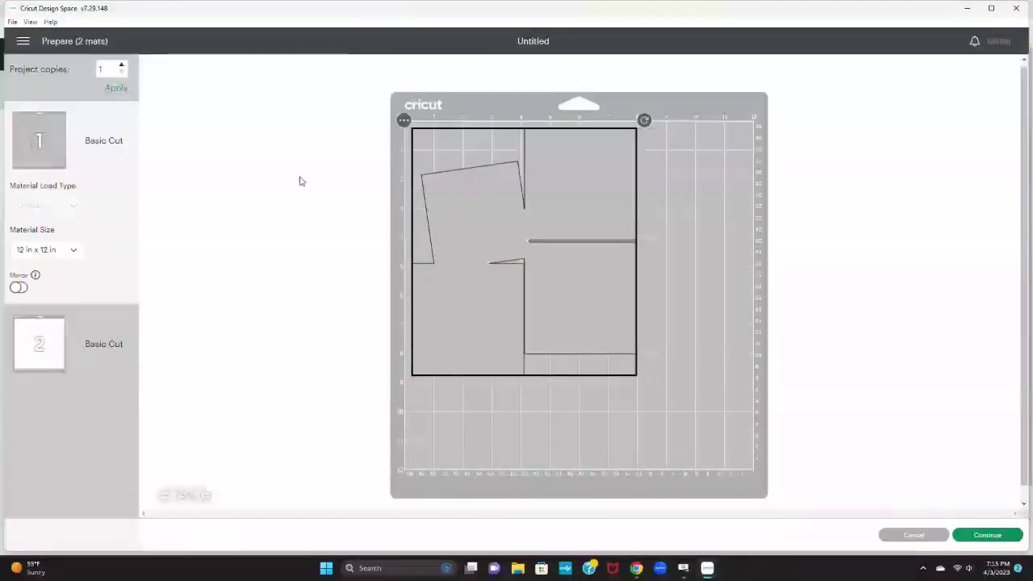
{"action": "left_click", "coordinate": [44, 347]}
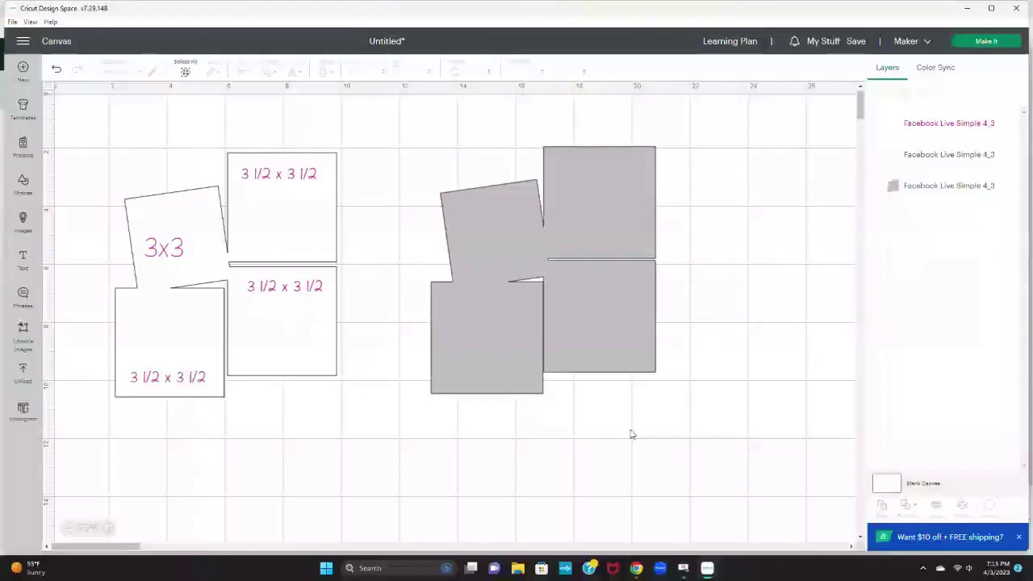
{"action": "left_click", "coordinate": [856, 42]}
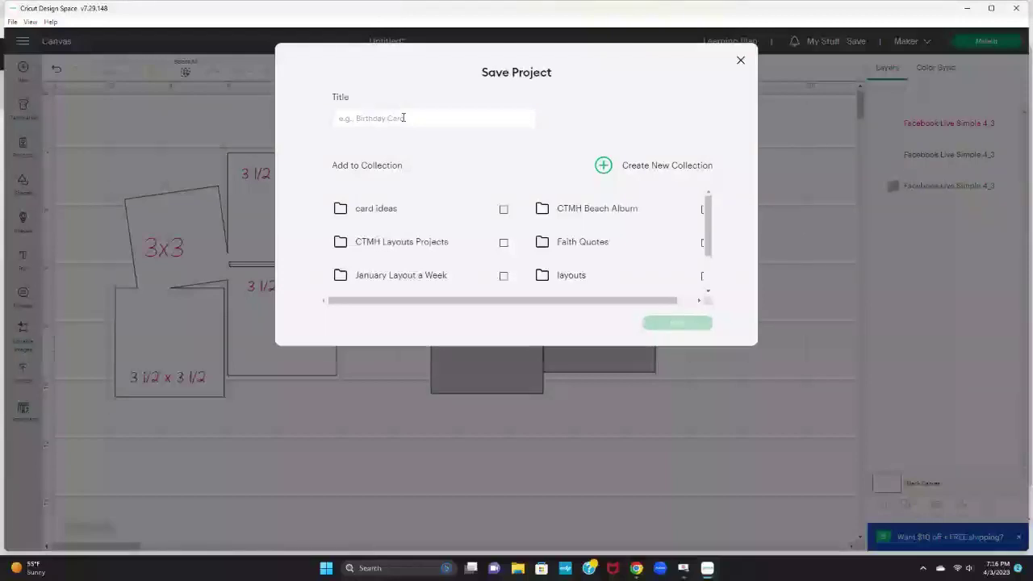
{"action": "left_click", "coordinate": [403, 118]}
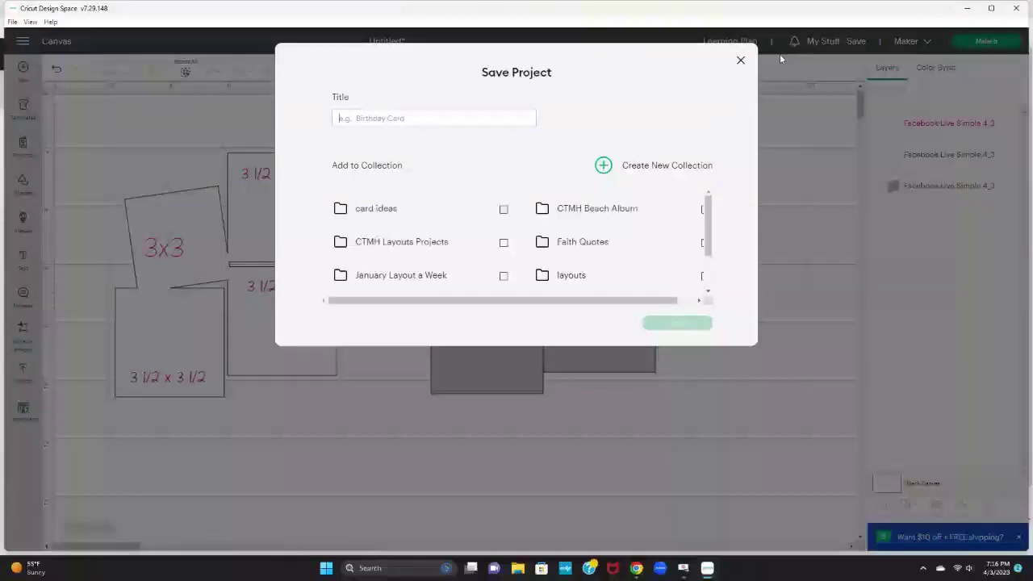
{"action": "left_click", "coordinate": [740, 63]}
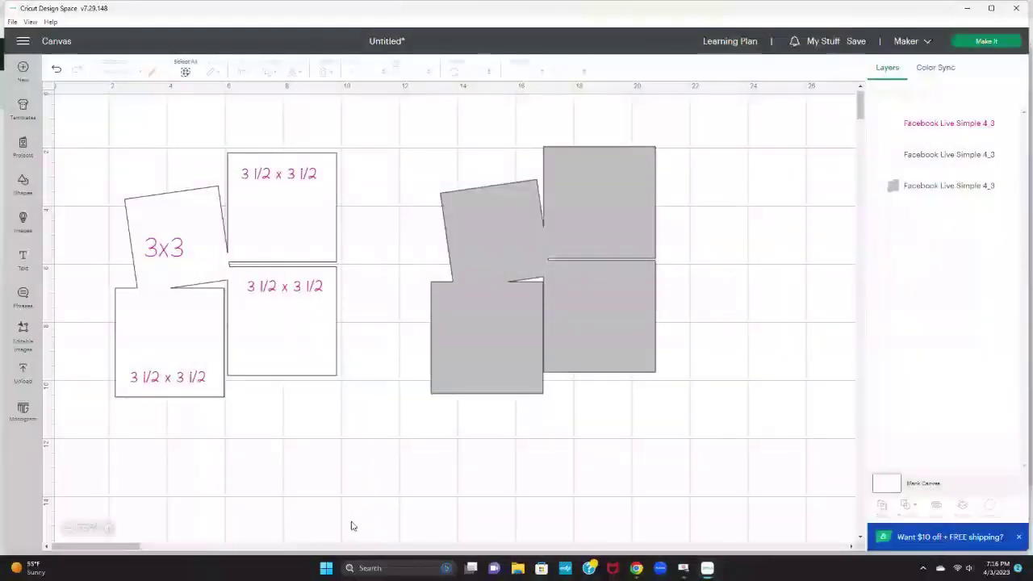
Try the guide labels on the grey layer, undo that move, and place the grey layer back behind the white layout.
{"action": "left_click_drag", "start_coordinate": [291, 355], "coordinate": [613, 350]}
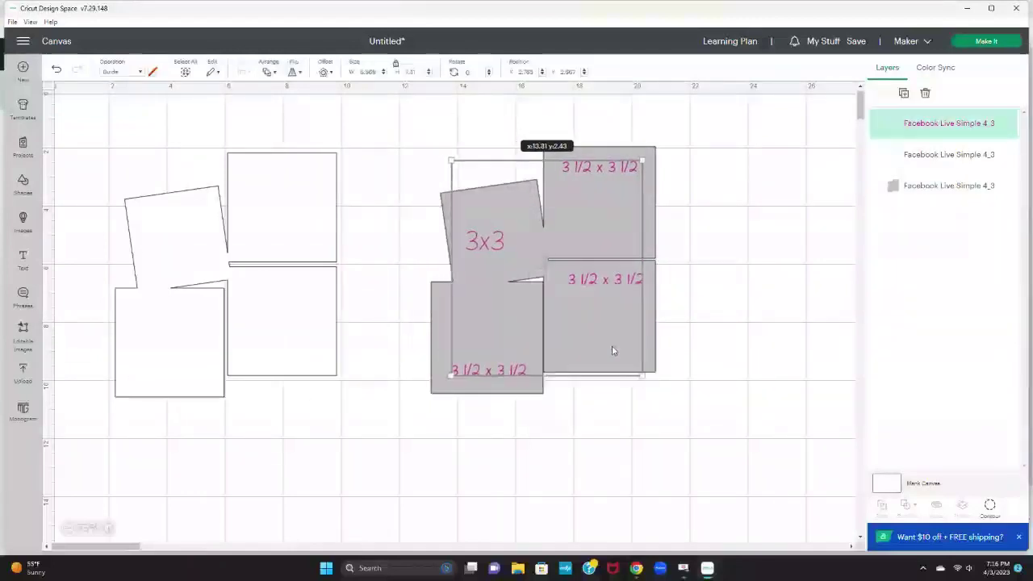
{"action": "left_click", "coordinate": [57, 69]}
{"action": "left_click_drag", "start_coordinate": [603, 338], "coordinate": [285, 348]}
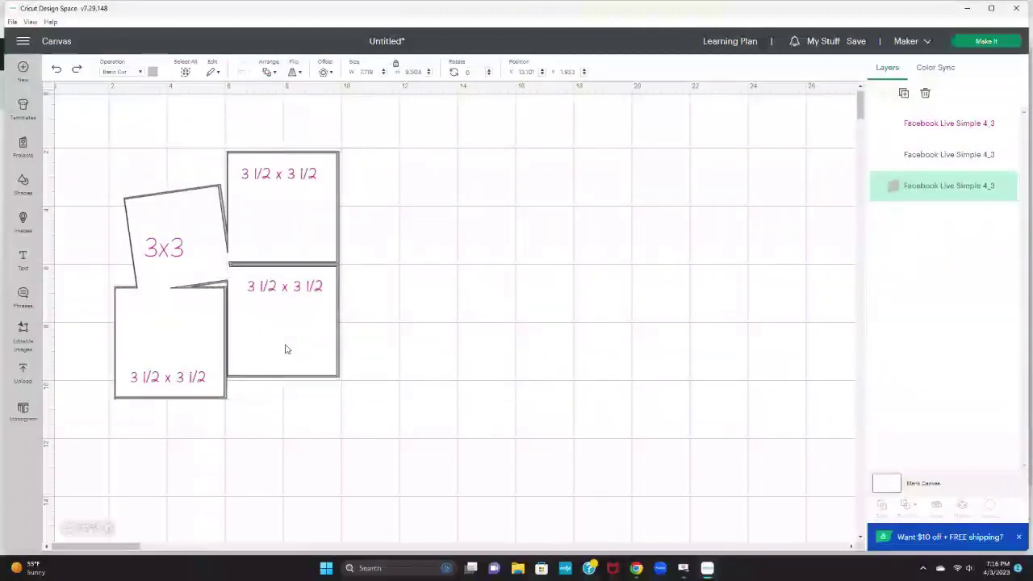
Group all three layout layers and move the group clear to about x 14.2, y 2.9.
{"action": "left_click_drag", "start_coordinate": [413, 478], "coordinate": [72, 122]}
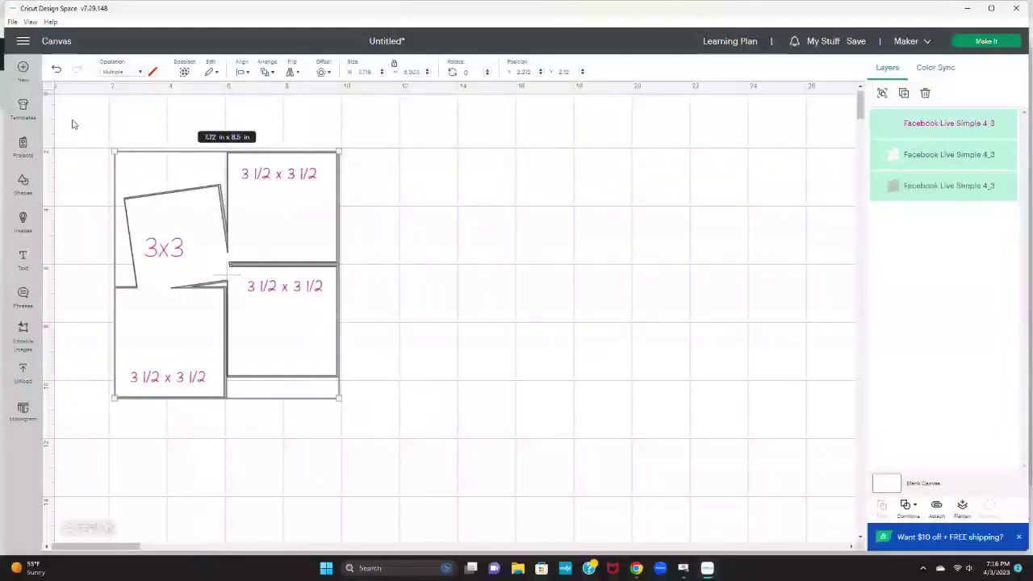
{"action": "left_click", "coordinate": [882, 93]}
{"action": "left_click_drag", "start_coordinate": [298, 247], "coordinate": [634, 267]}
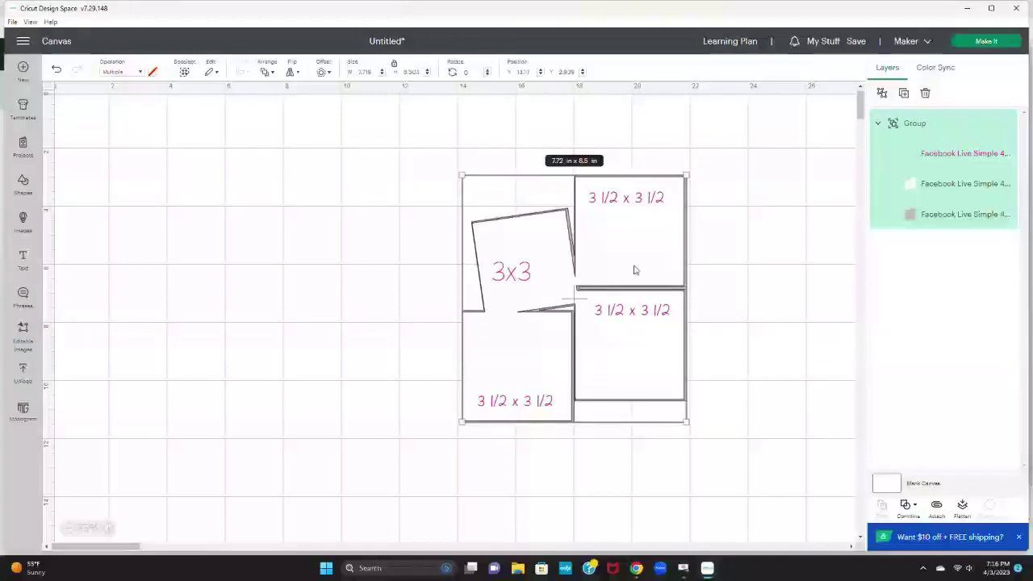
Hide the photo-size text layer in the group and move the layout group to about x 8.8, y 2.9.
{"action": "mouse_move", "coordinate": [1007, 155]}
{"action": "left_click", "coordinate": [1007, 156]}
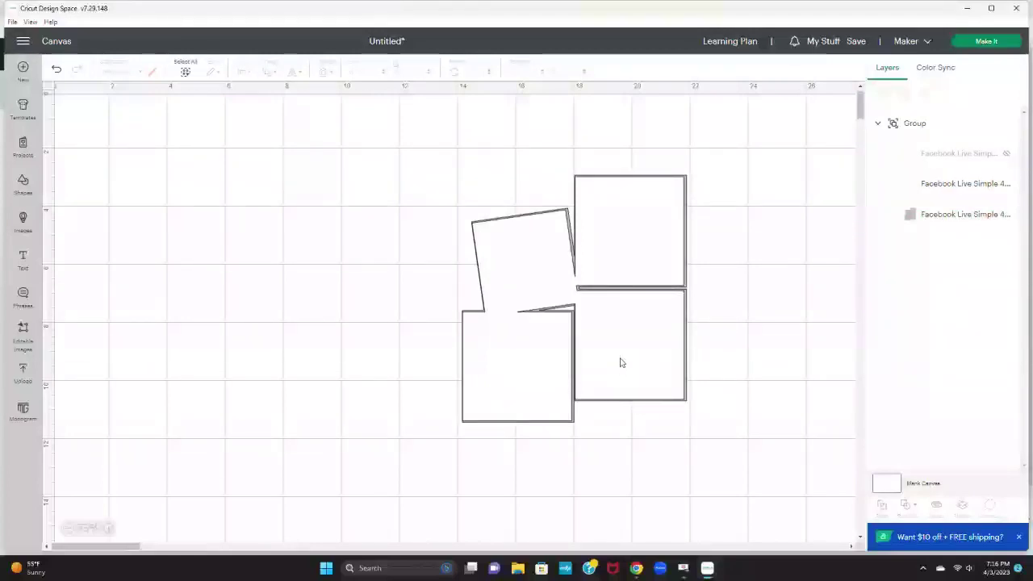
{"action": "left_click_drag", "start_coordinate": [594, 362], "coordinate": [463, 362]}
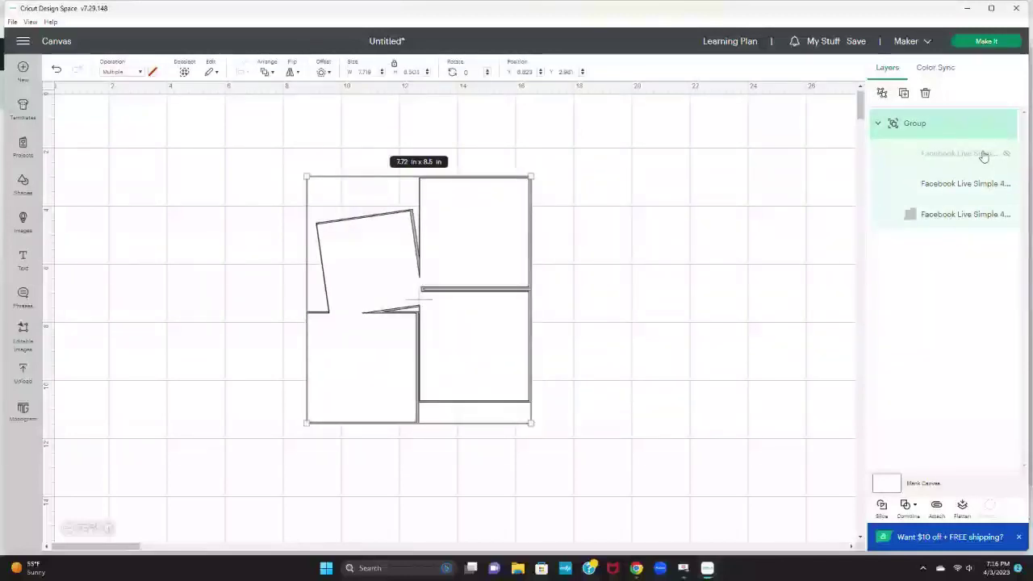
{"action": "left_click", "coordinate": [668, 369]}
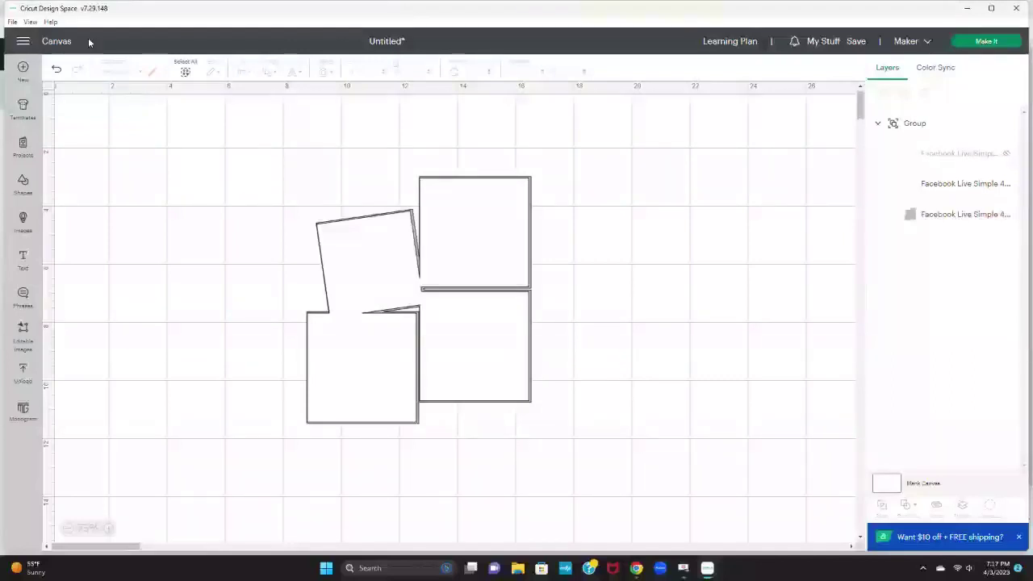
Filter the templates by Photo Memories and add the Scrapbook layouts template to the canvas.
{"action": "left_click", "coordinate": [22, 109]}
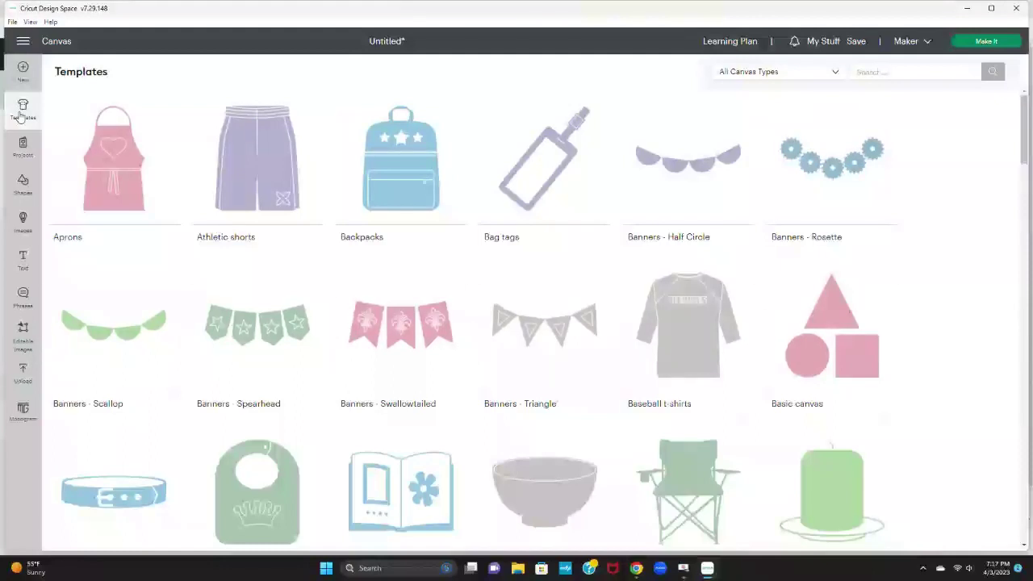
{"action": "left_click", "coordinate": [836, 75]}
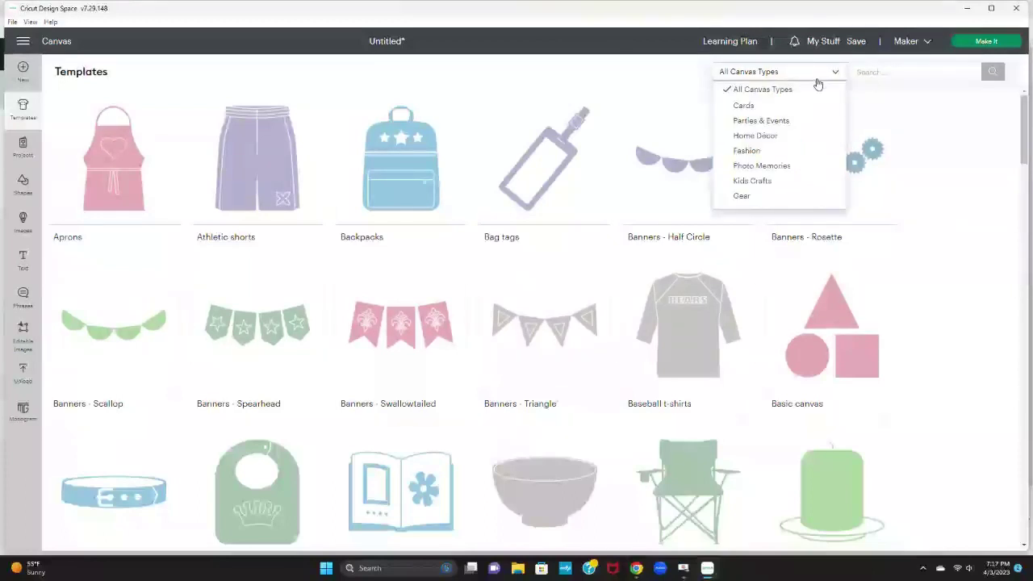
{"action": "left_click", "coordinate": [784, 167]}
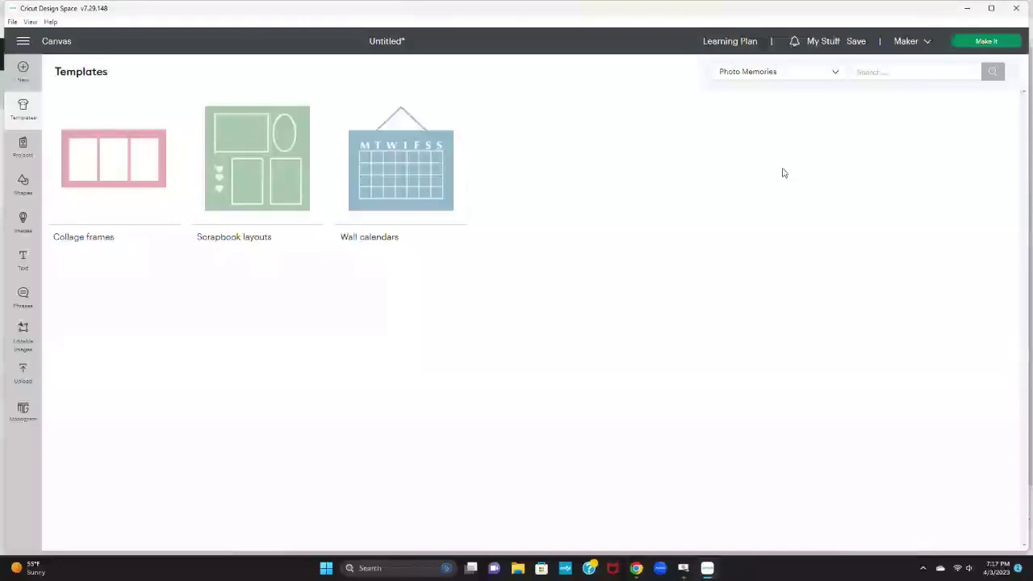
{"action": "left_click", "coordinate": [280, 265]}
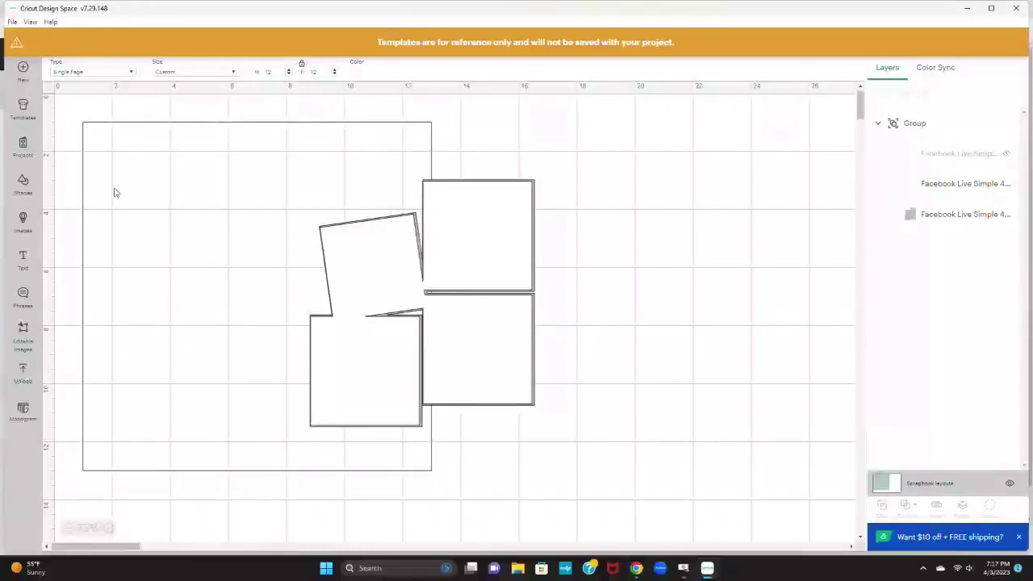
Place the layout group on the template page at about x 2.9, y 2.1, and hide the template.
{"action": "left_click_drag", "start_coordinate": [507, 346], "coordinate": [332, 321]}
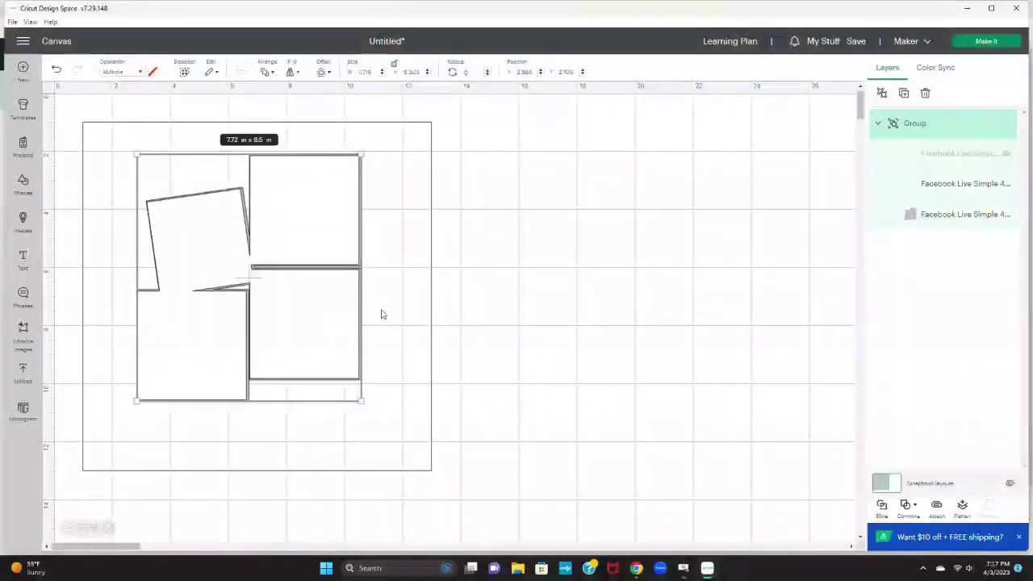
{"action": "left_click", "coordinate": [426, 443]}
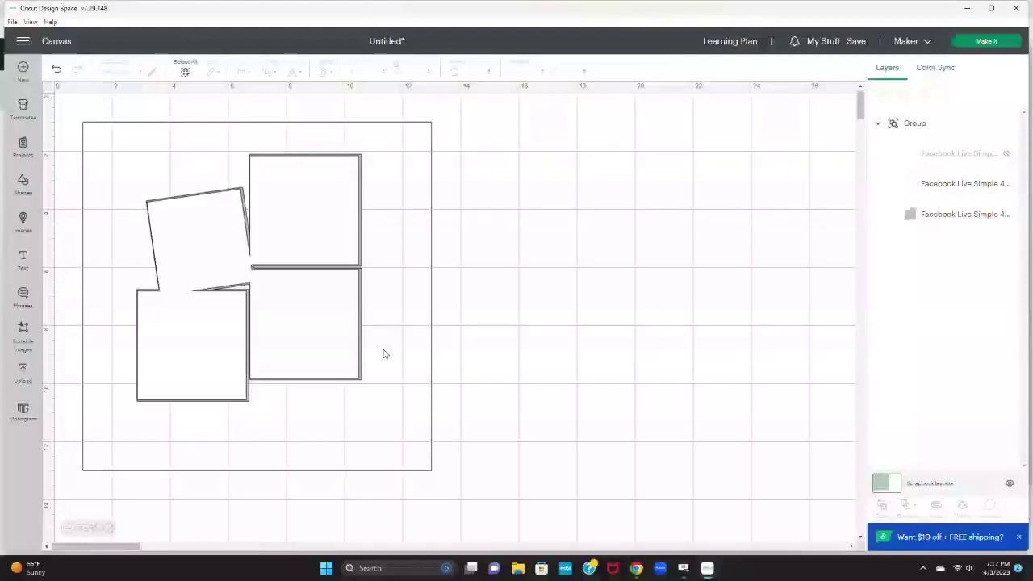
{"action": "left_click", "coordinate": [1010, 484]}
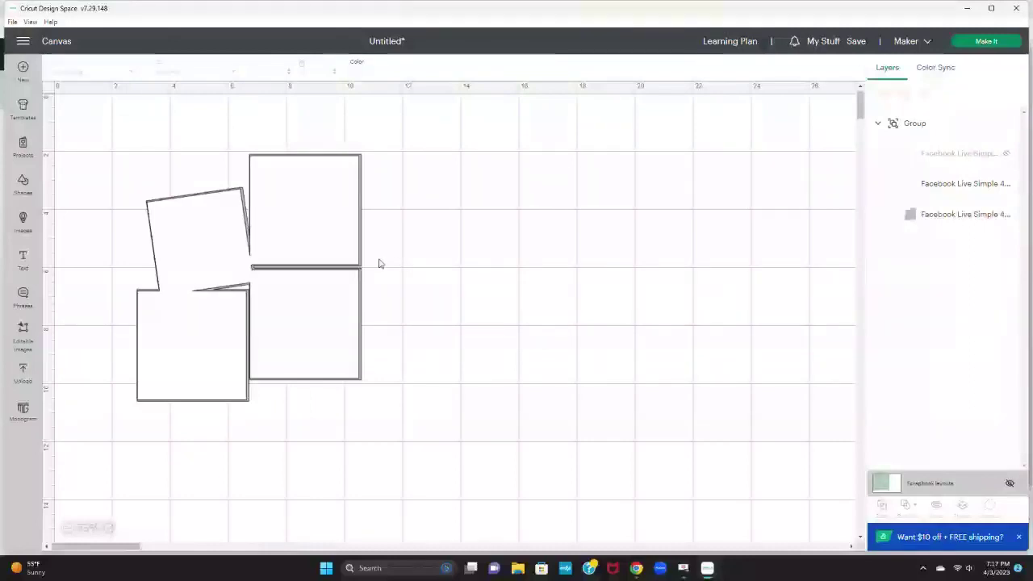
{"action": "left_click", "coordinate": [23, 184]}
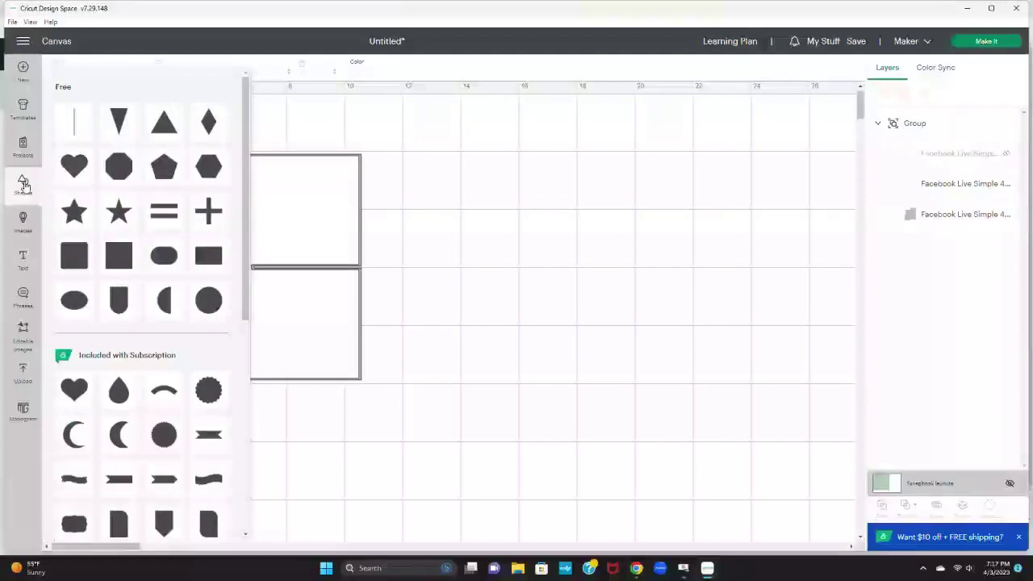
{"action": "left_click", "coordinate": [114, 265]}
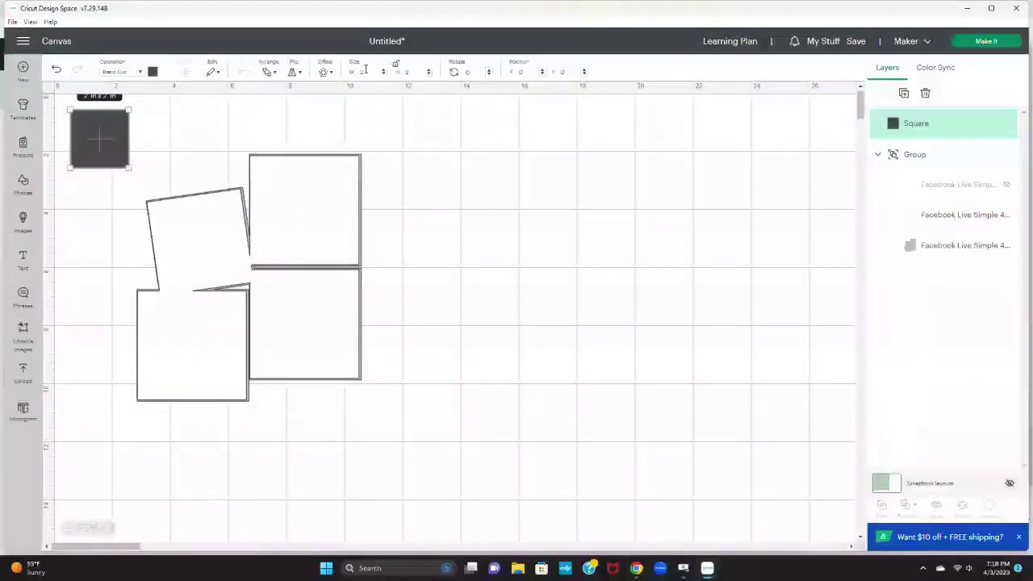
{"action": "left_click", "coordinate": [370, 75]}
{"action": "type", "text": "12"}
{"action": "key", "text": "Return"}
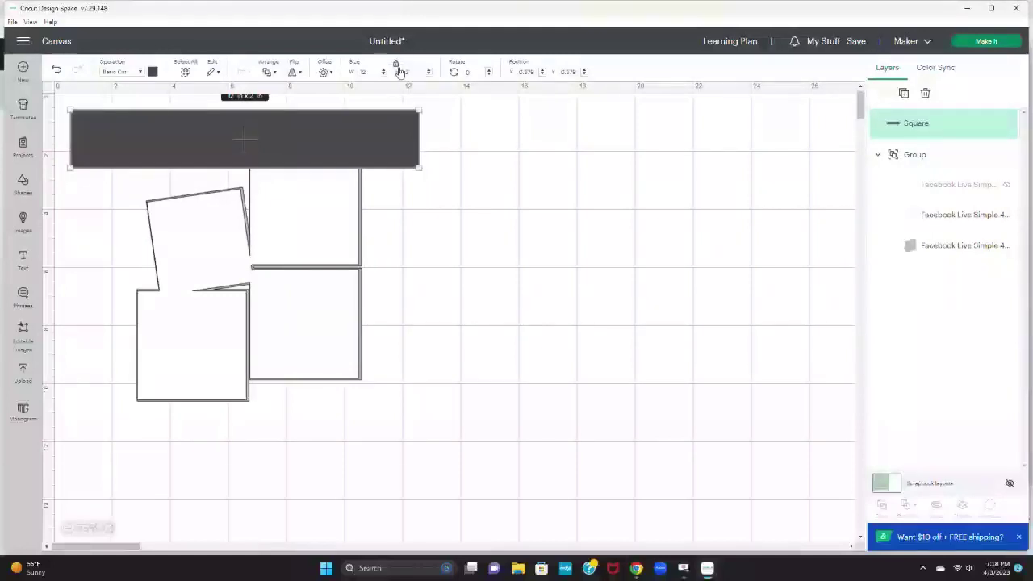
{"action": "left_click", "coordinate": [58, 71]}
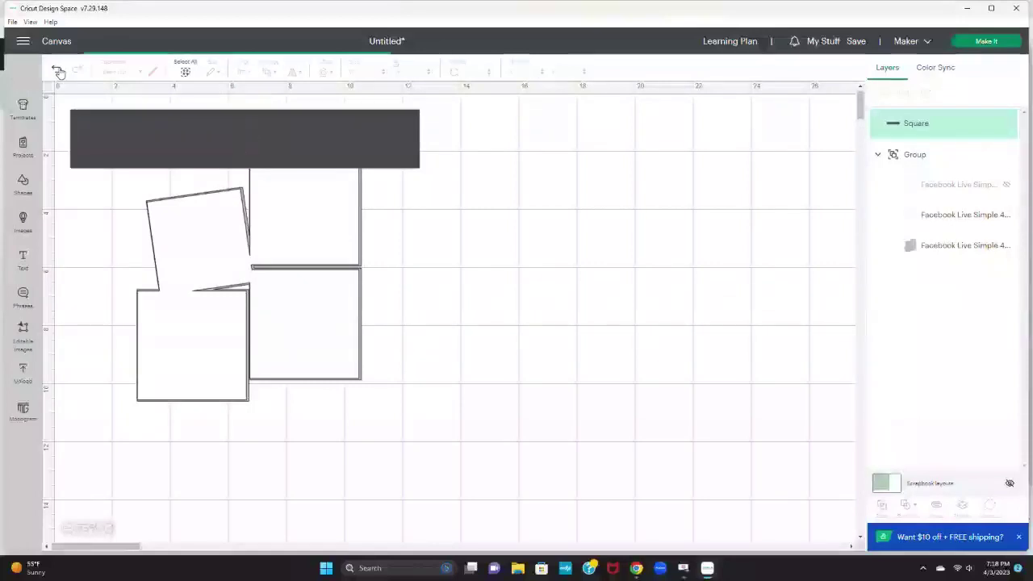
{"action": "left_click", "coordinate": [98, 148]}
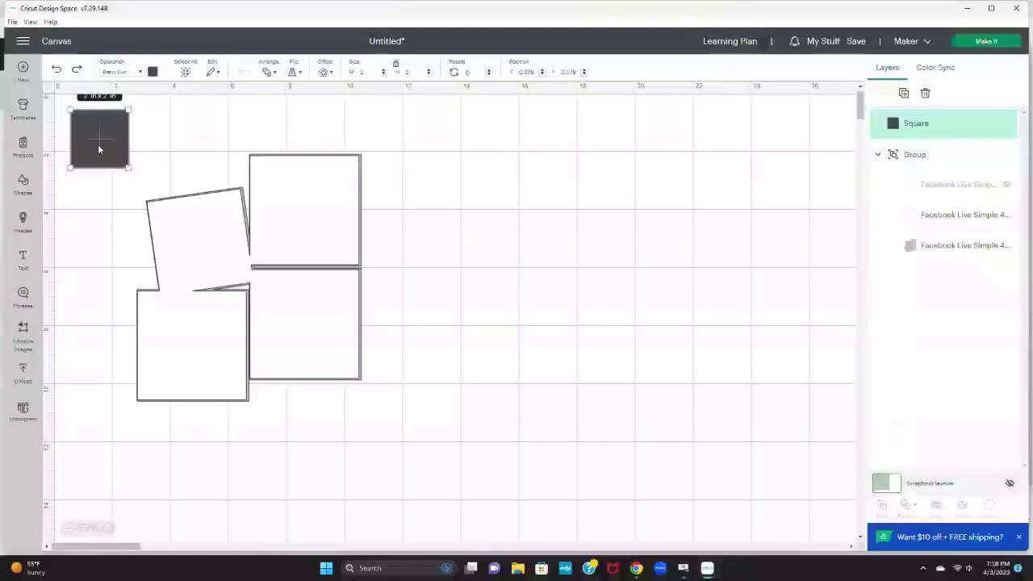
{"action": "left_click_drag", "start_coordinate": [98, 149], "coordinate": [490, 284]}
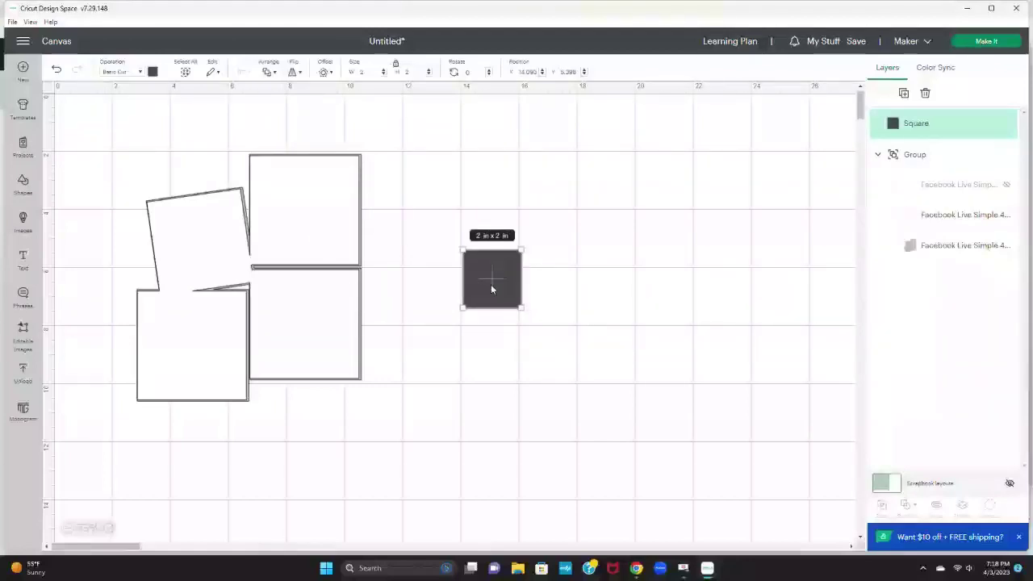
{"action": "key", "text": "Delete"}
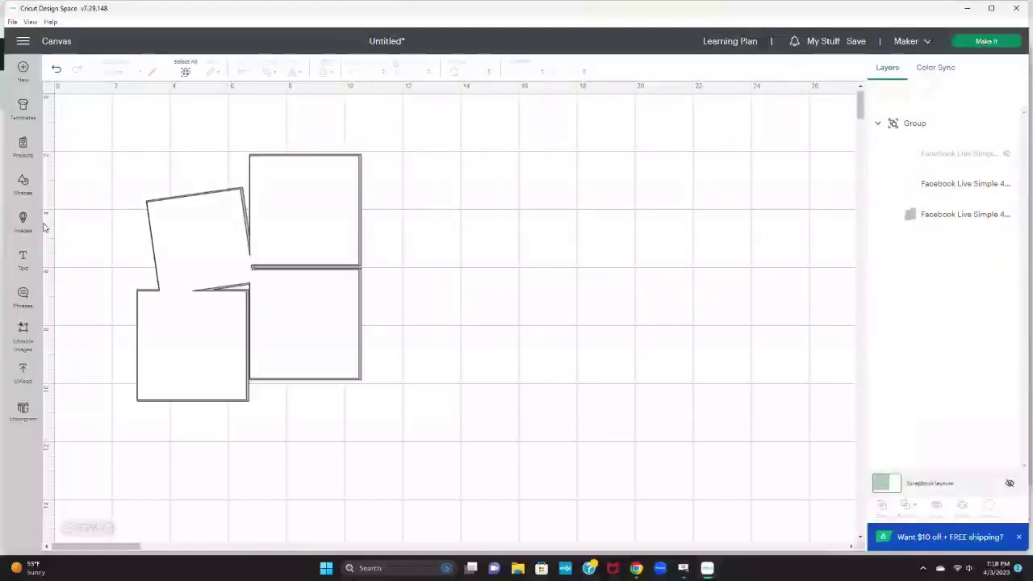
Add a square shape, size it proportionally to 12 x 12 in, and colour it light yellow.
{"action": "left_click", "coordinate": [23, 185]}
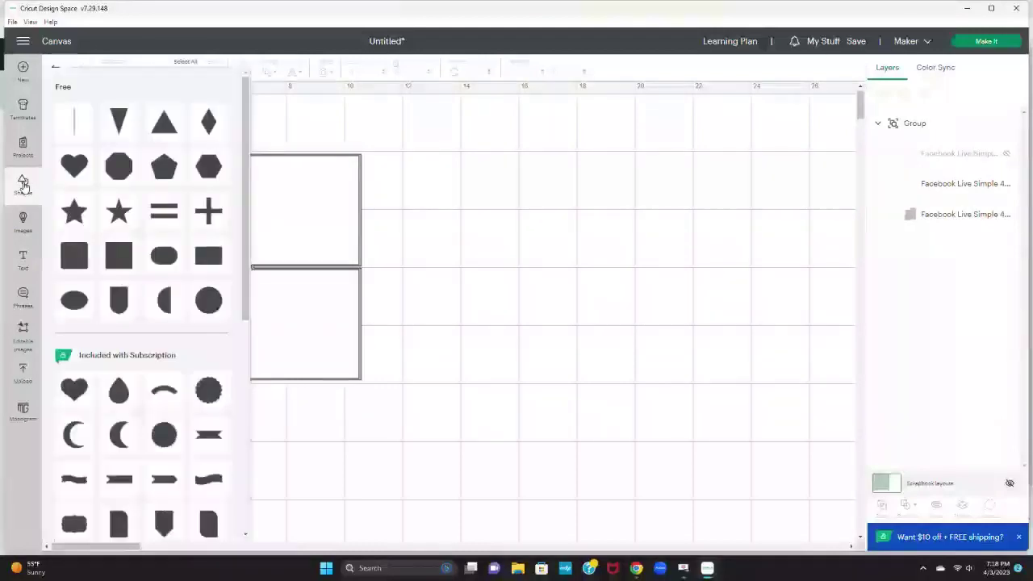
{"action": "left_click", "coordinate": [121, 255]}
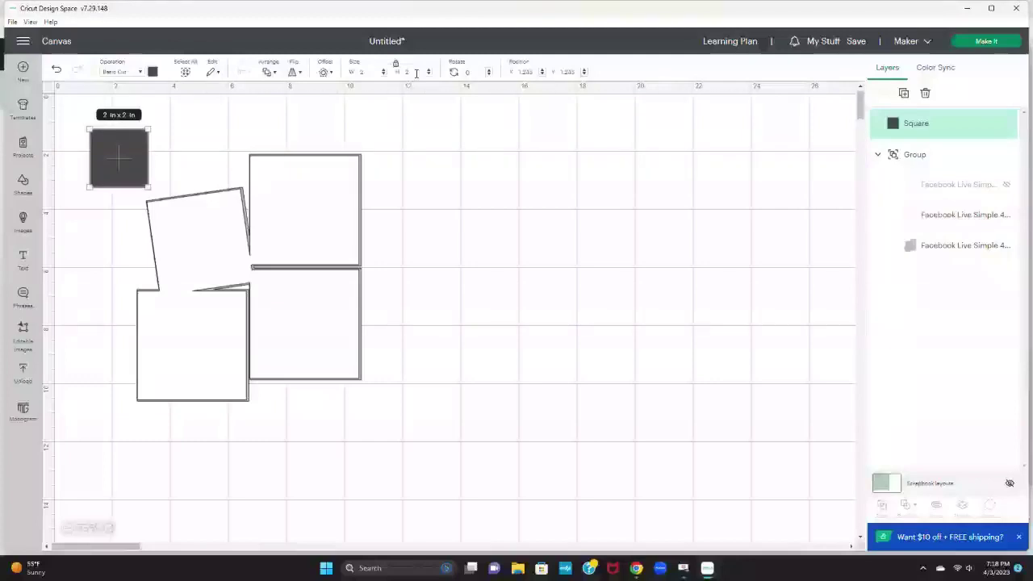
{"action": "left_click", "coordinate": [367, 71]}
{"action": "key", "text": "Return"}
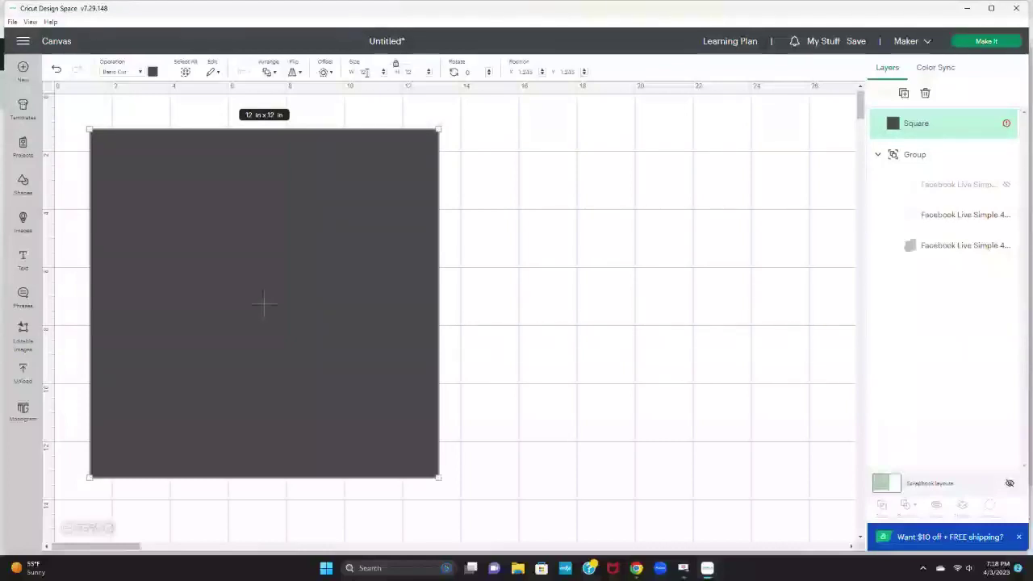
{"action": "left_click", "coordinate": [152, 72]}
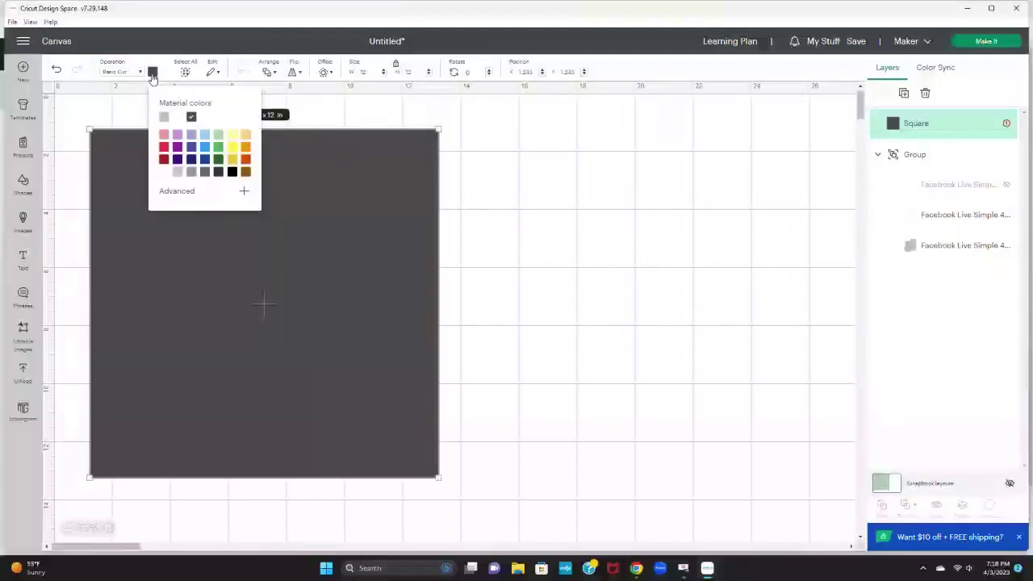
{"action": "left_click", "coordinate": [232, 134]}
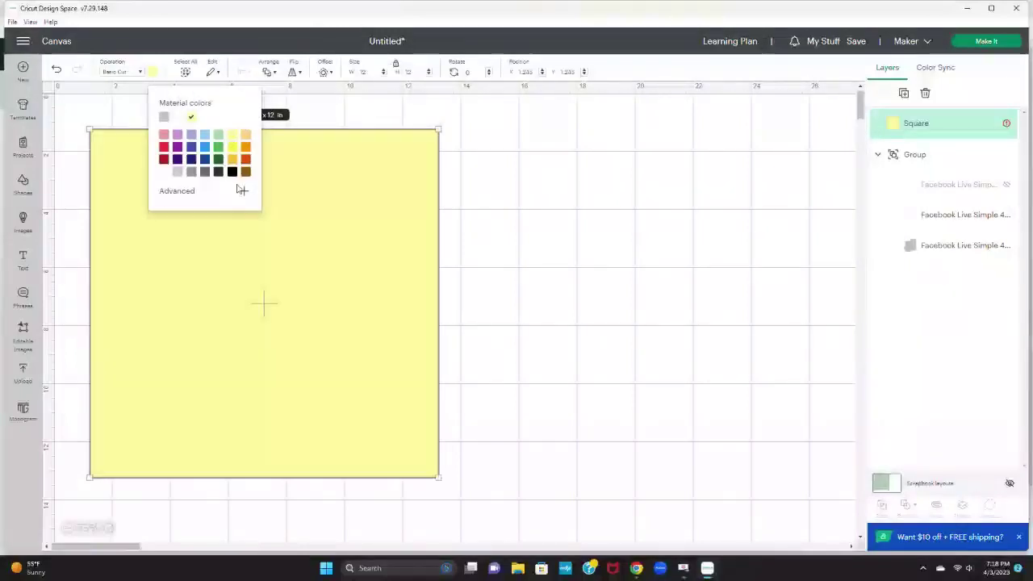
{"action": "left_click", "coordinate": [650, 286]}
Move the yellow square to about x 8.4, y 2.0, send it to the back, and place the layout group on it.
{"action": "left_click_drag", "start_coordinate": [290, 281], "coordinate": [497, 304]}
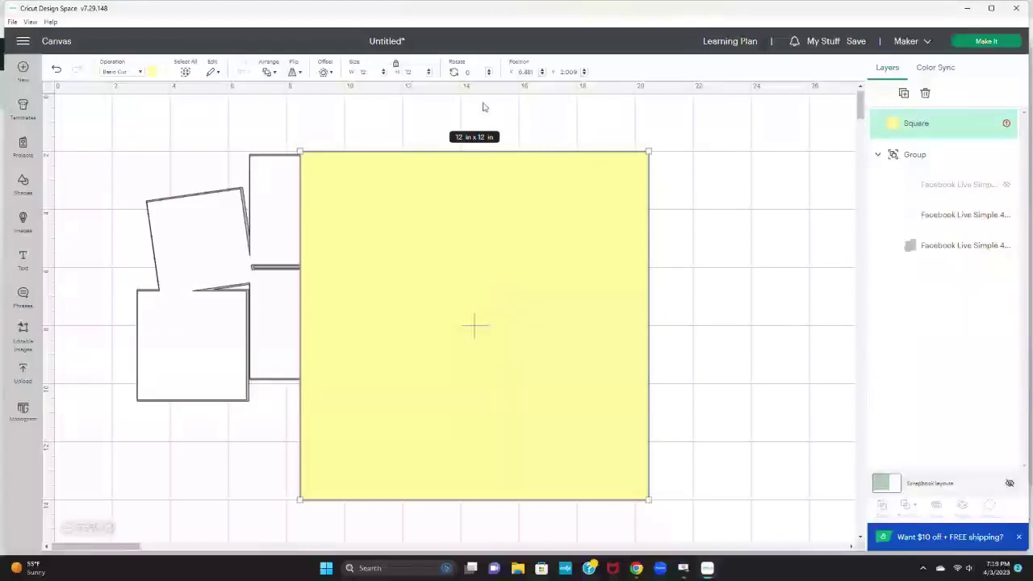
{"action": "left_click", "coordinate": [268, 71]}
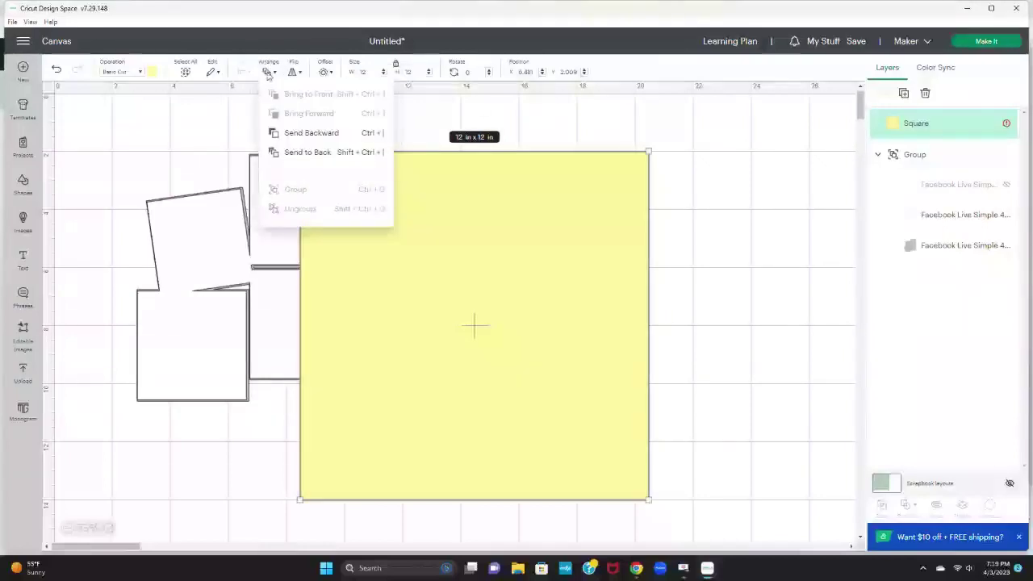
{"action": "left_click", "coordinate": [331, 152]}
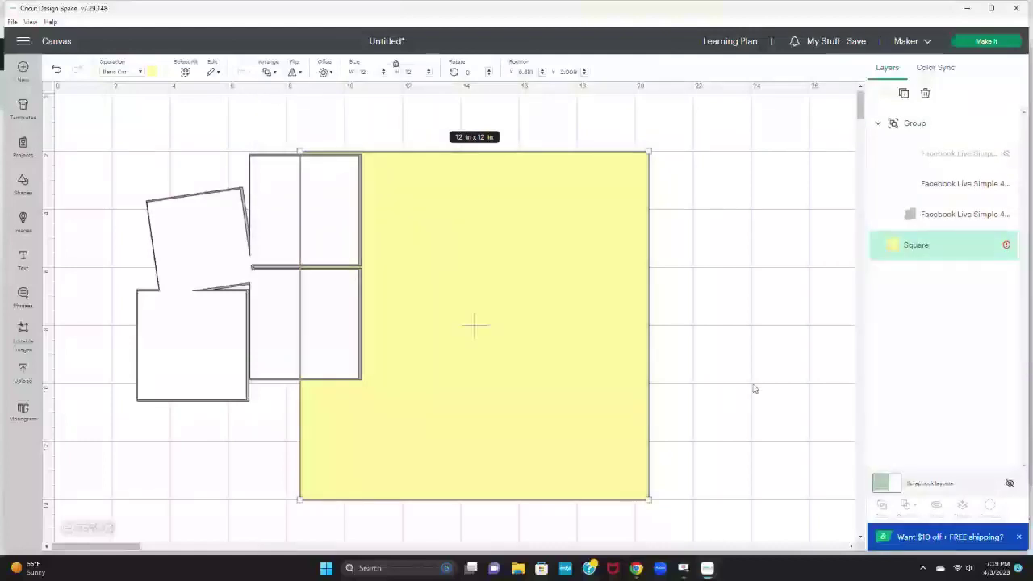
{"action": "left_click_drag", "start_coordinate": [297, 288], "coordinate": [508, 324]}
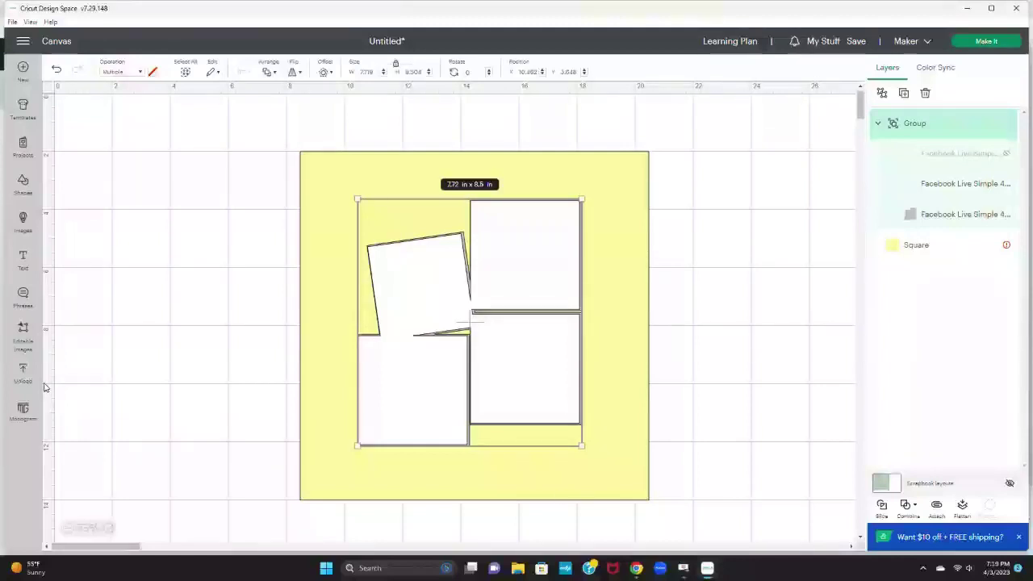
Add a circle shape, set its size to 9 x 9 in, and place it over the layout group.
{"action": "left_click", "coordinate": [24, 181]}
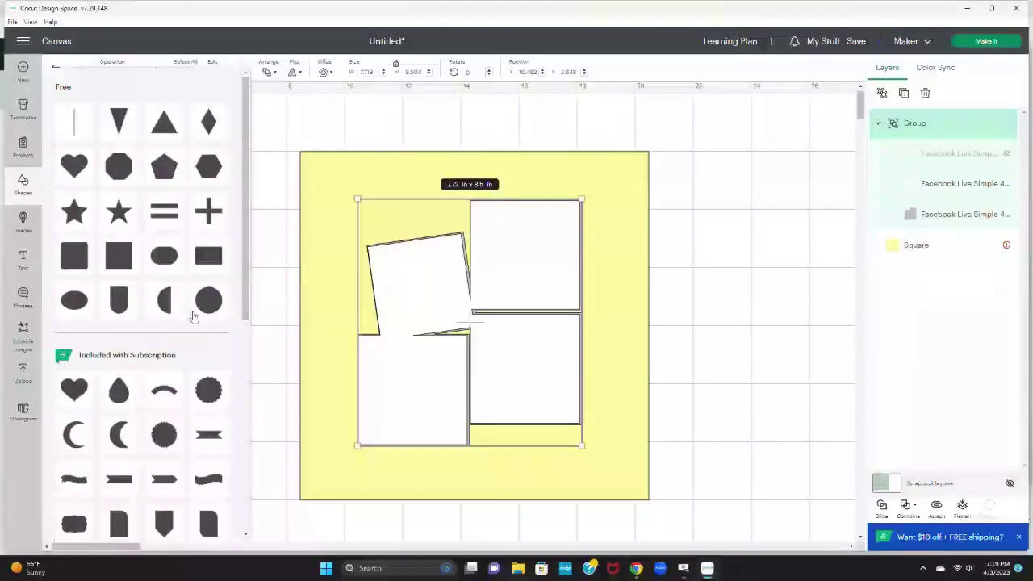
{"action": "left_click", "coordinate": [216, 303]}
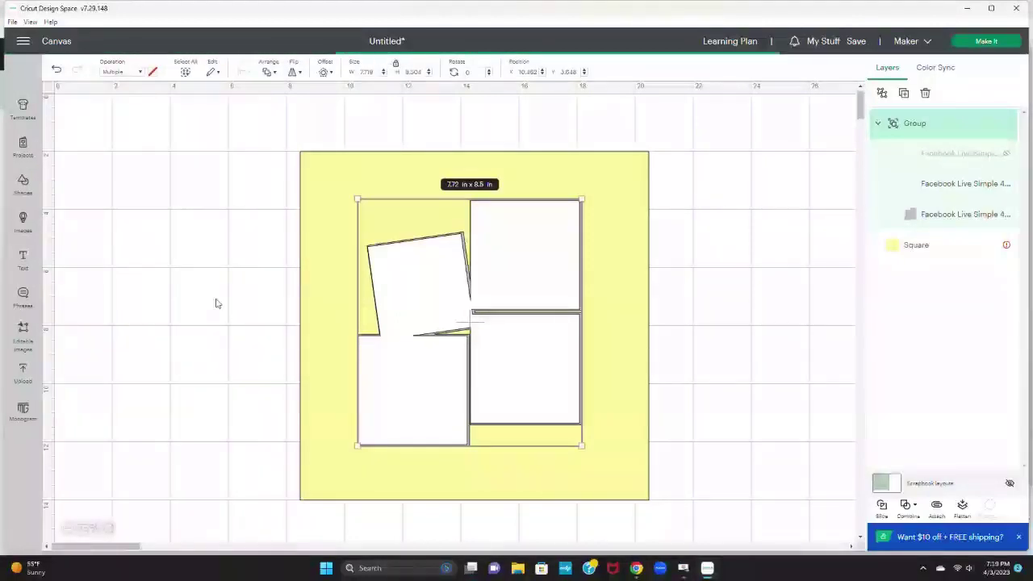
{"action": "left_click", "coordinate": [371, 72]}
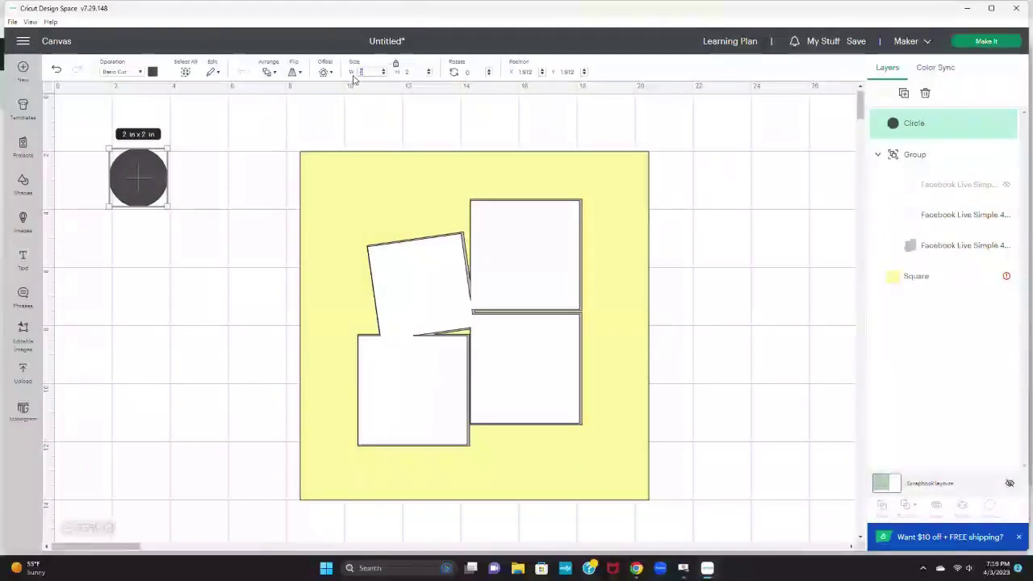
{"action": "key", "text": "Return"}
{"action": "left_click_drag", "start_coordinate": [209, 275], "coordinate": [440, 314]}
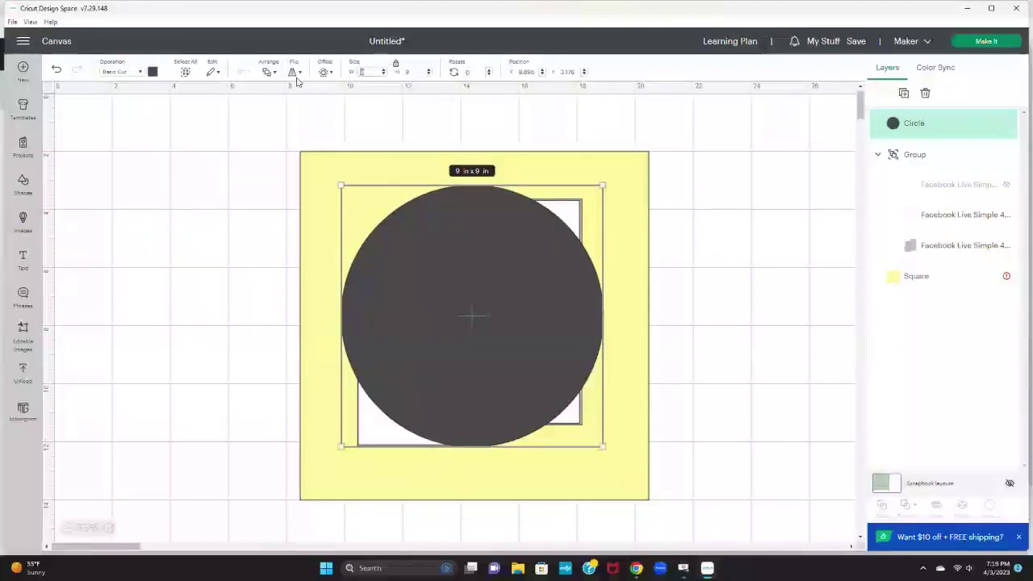
Set the circle's size to 9.5 x 9.5 in and colour it light orange.
{"action": "type", "text": "8.5"}
{"action": "key", "text": "Return"}
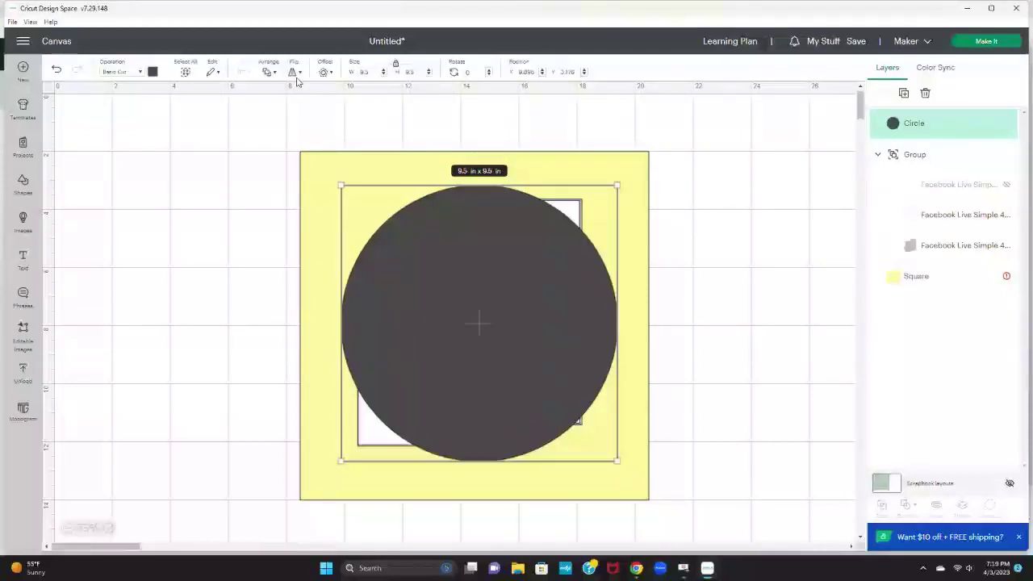
{"action": "left_click", "coordinate": [152, 71]}
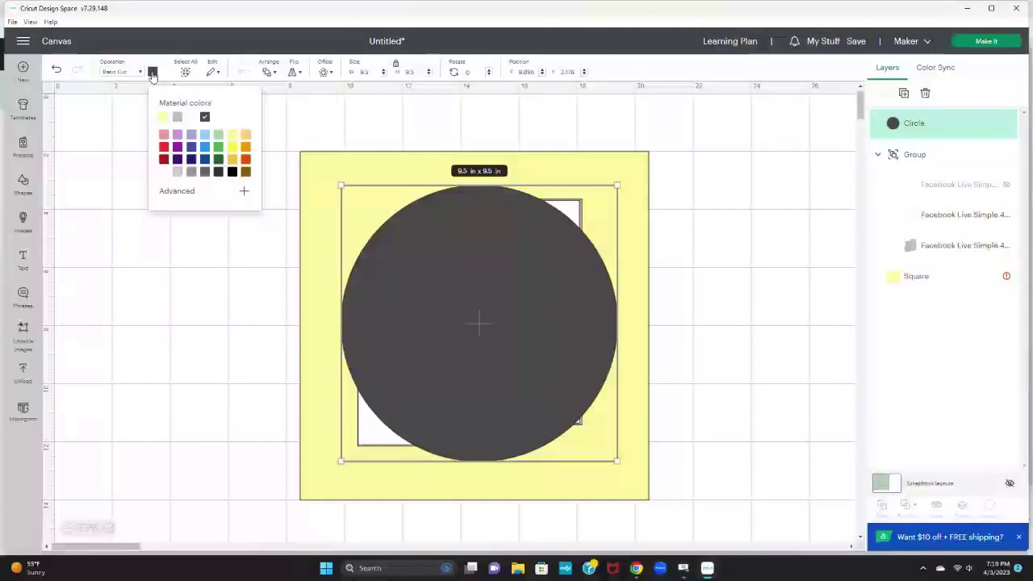
{"action": "left_click", "coordinate": [245, 134]}
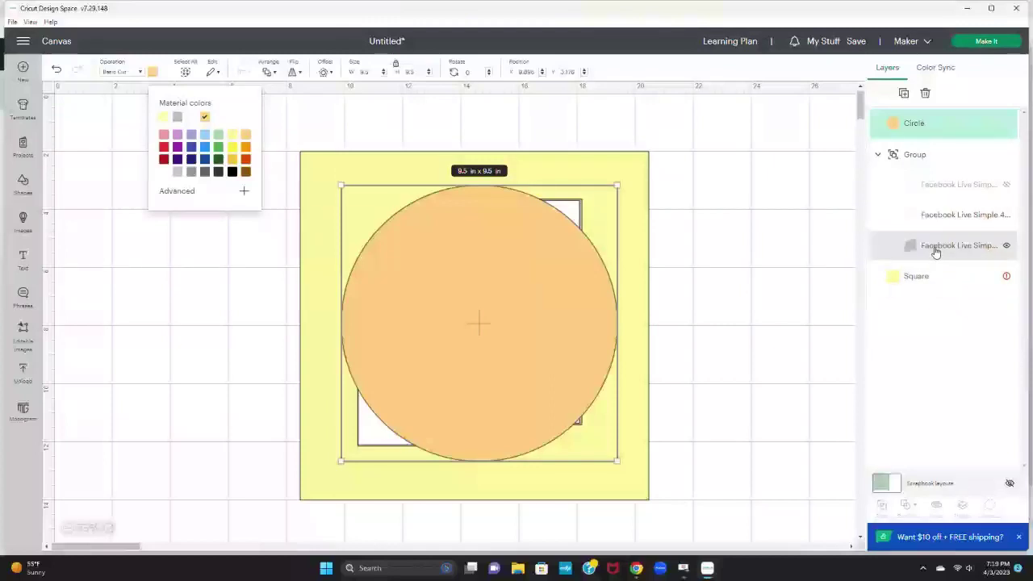
Reorder the circle beneath the layout layers in the group, and centre the whole group on the yellow square.
{"action": "left_click_drag", "start_coordinate": [925, 126], "coordinate": [923, 221]}
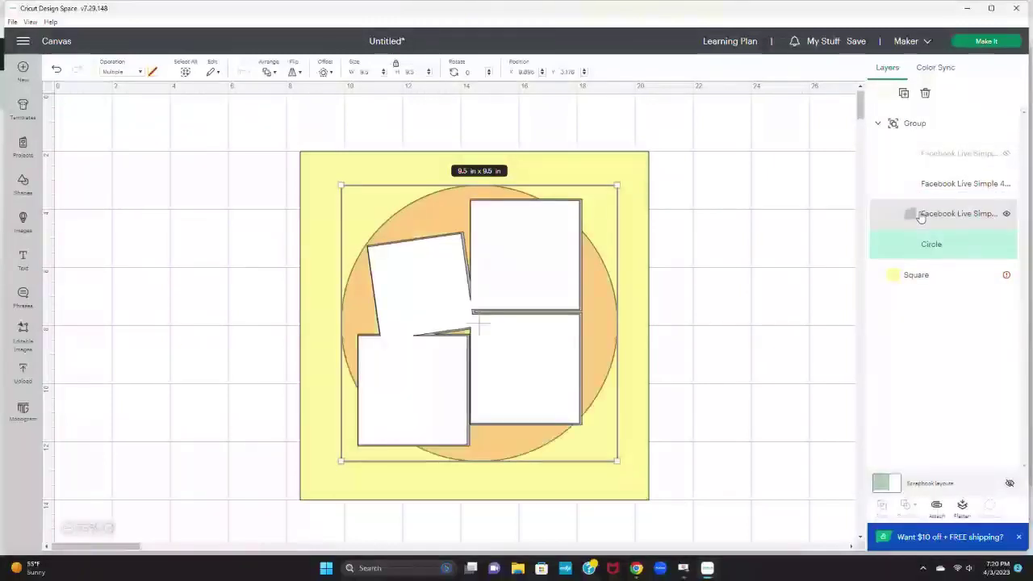
{"action": "left_click", "coordinate": [699, 466]}
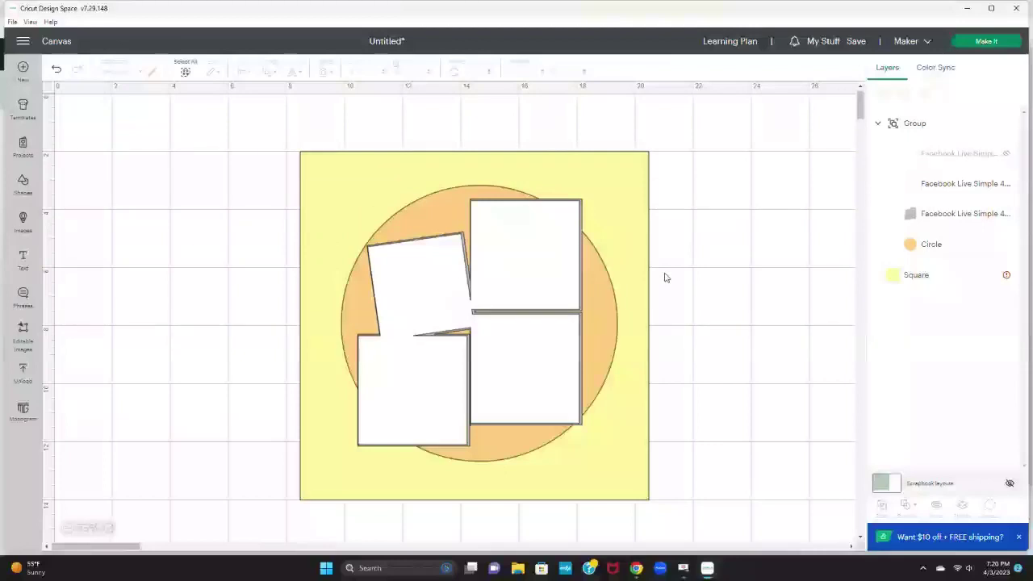
{"action": "left_click_drag", "start_coordinate": [669, 517], "coordinate": [262, 121]}
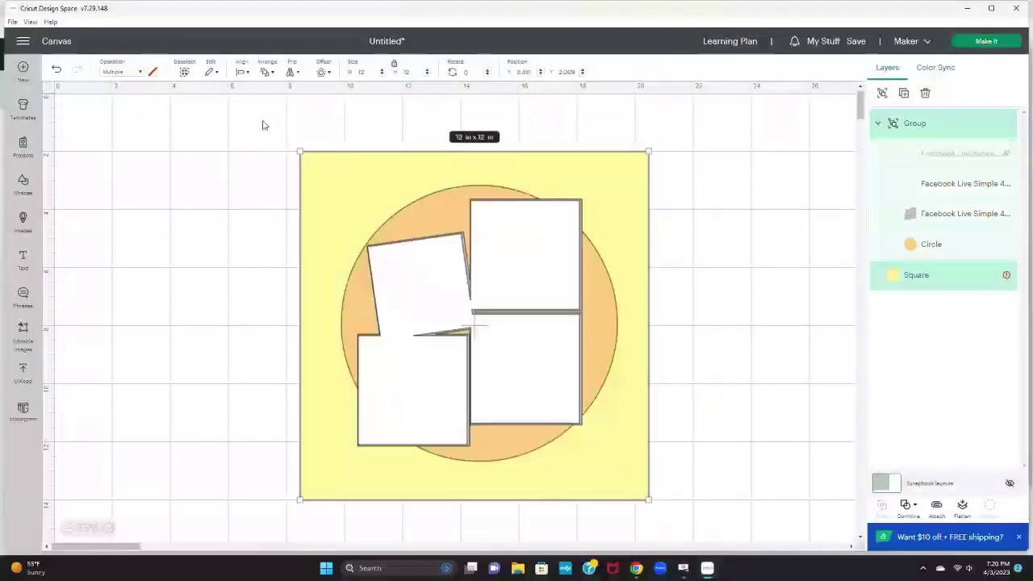
{"action": "left_click", "coordinate": [240, 71]}
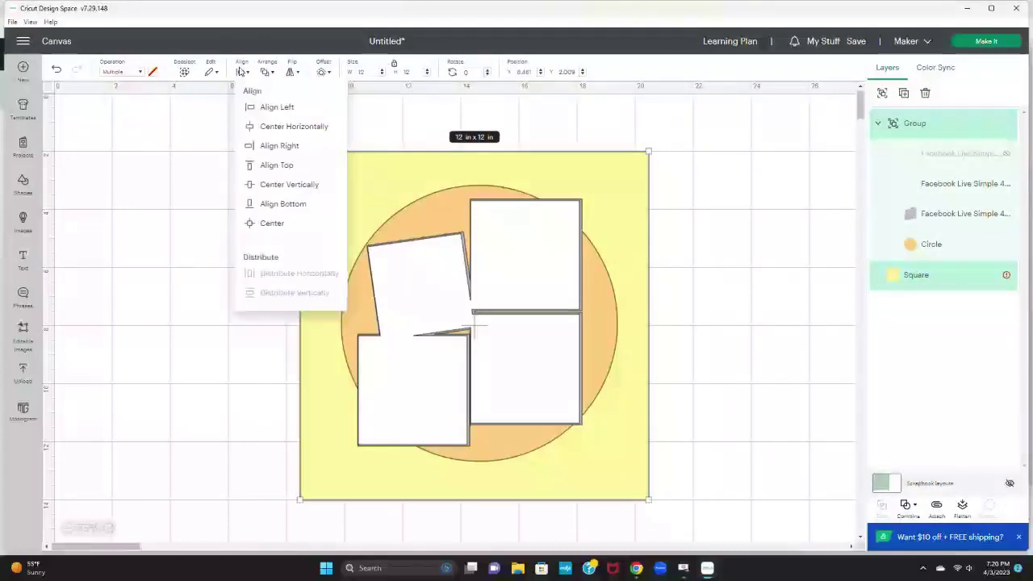
{"action": "left_click", "coordinate": [272, 224]}
{"action": "left_click", "coordinate": [741, 203]}
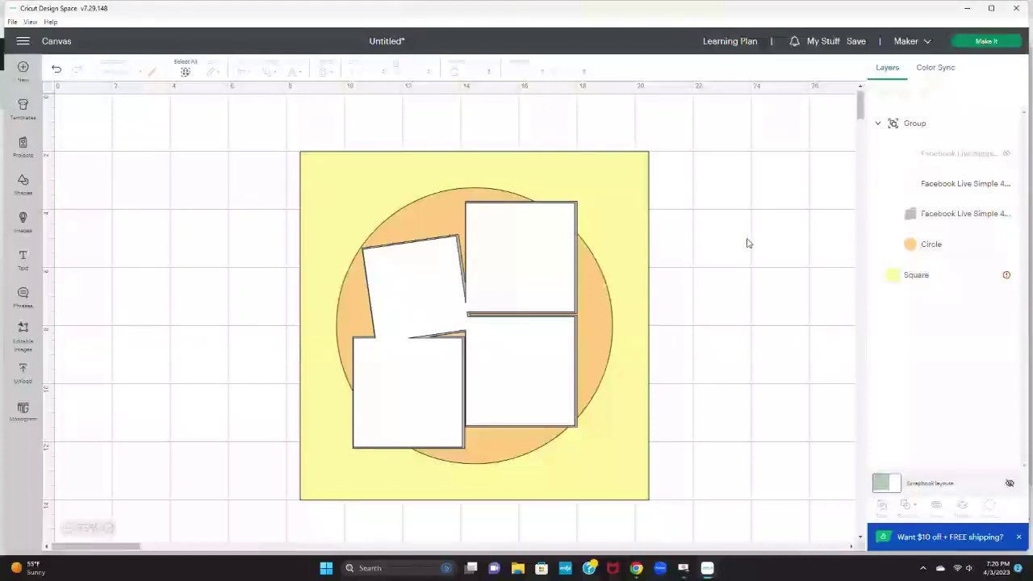
Search the Cricut image library for "fishing" and browse the matching images.
{"action": "left_click", "coordinate": [24, 222]}
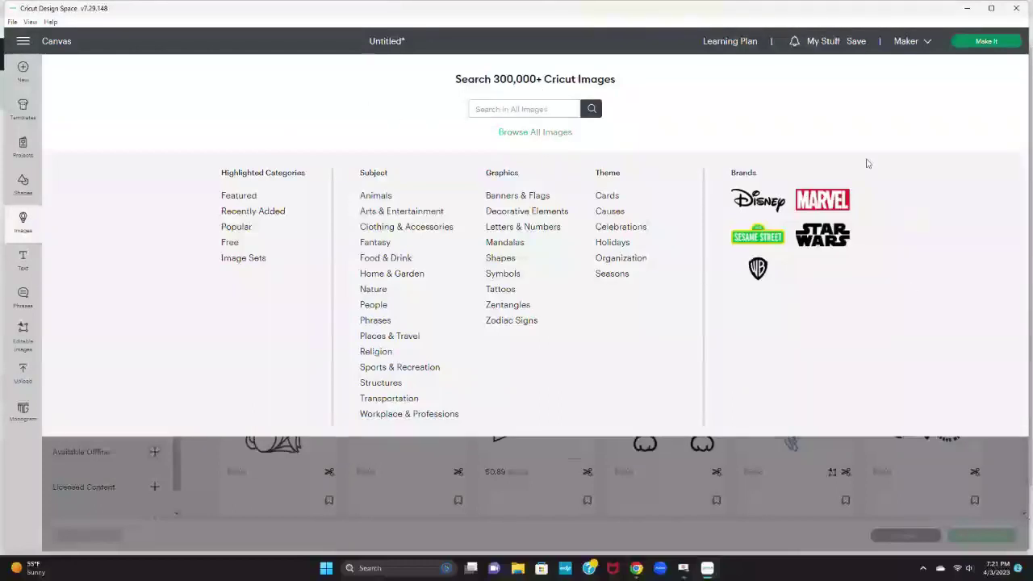
{"action": "left_click", "coordinate": [517, 109]}
{"action": "type", "text": "fishing"}
{"action": "key", "text": "Return"}
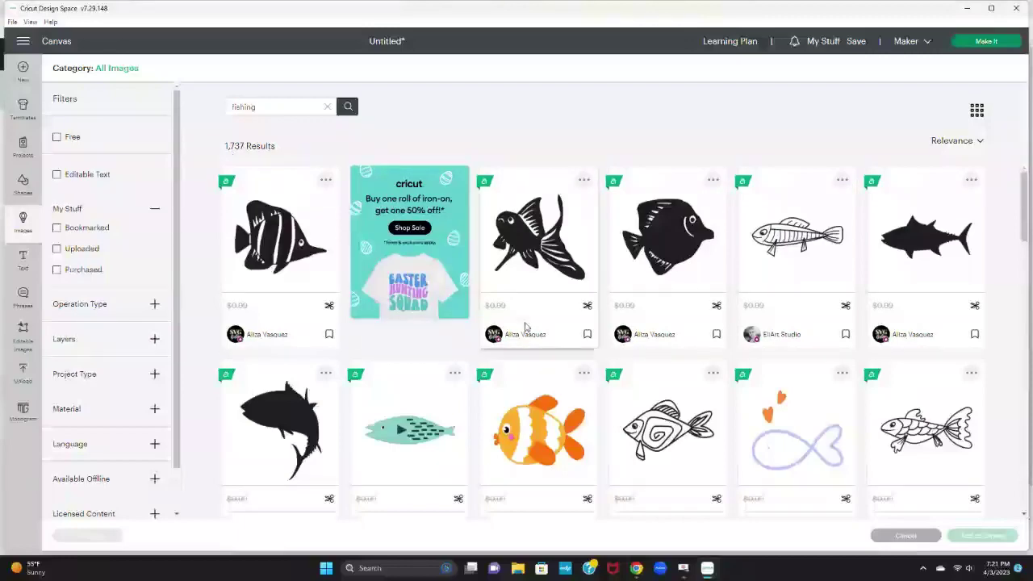
{"action": "scroll", "coordinate": [524, 326], "scroll_direction": "down", "scroll_amount": 2}
{"action": "scroll", "coordinate": [524, 326], "scroll_direction": "down", "scroll_amount": 2}
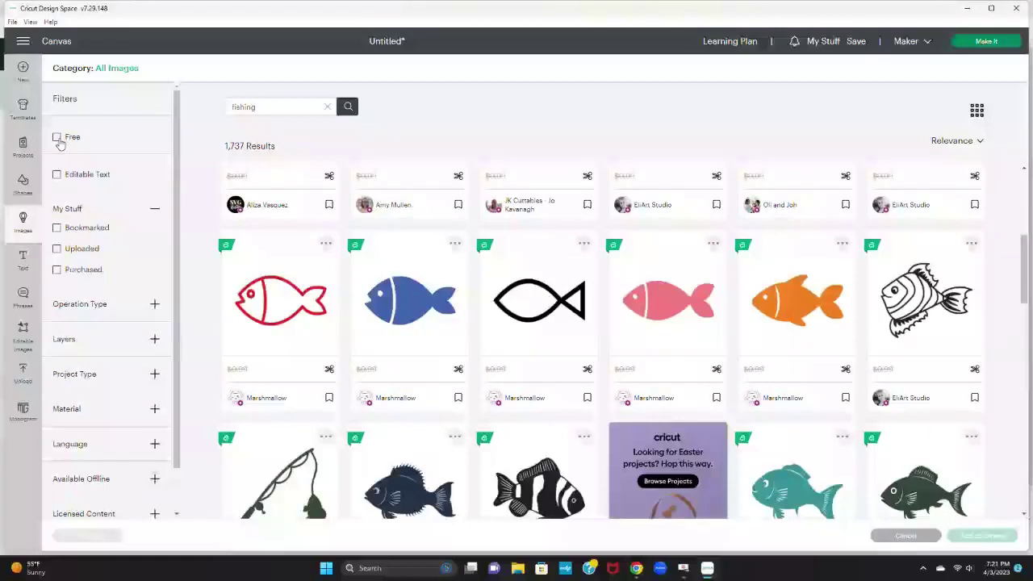
Check the fishing images limited to free ones, and to purchased ones, removing each filter after viewing.
{"action": "left_click", "coordinate": [57, 139]}
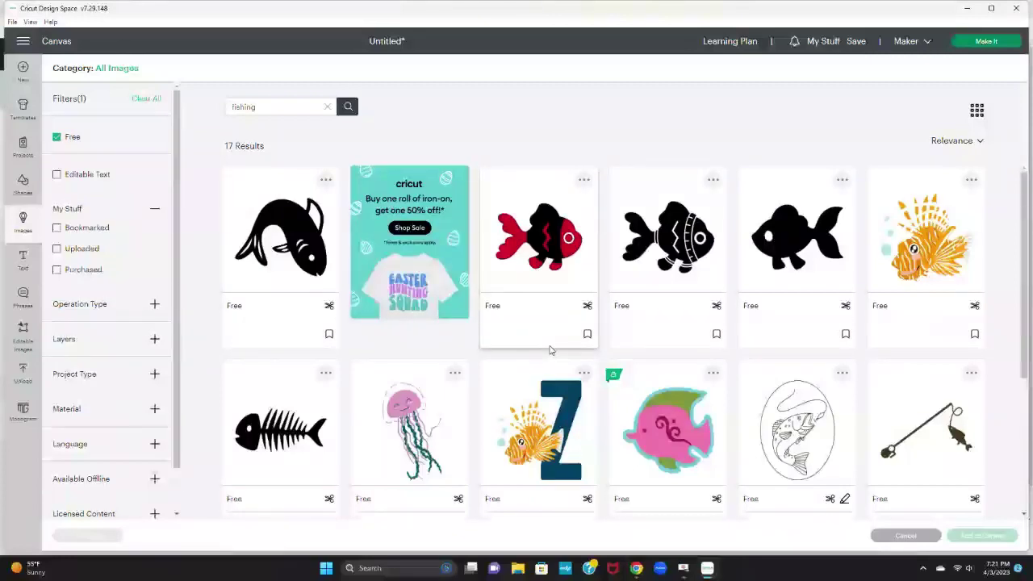
{"action": "scroll", "coordinate": [550, 349], "scroll_direction": "down", "scroll_amount": 3}
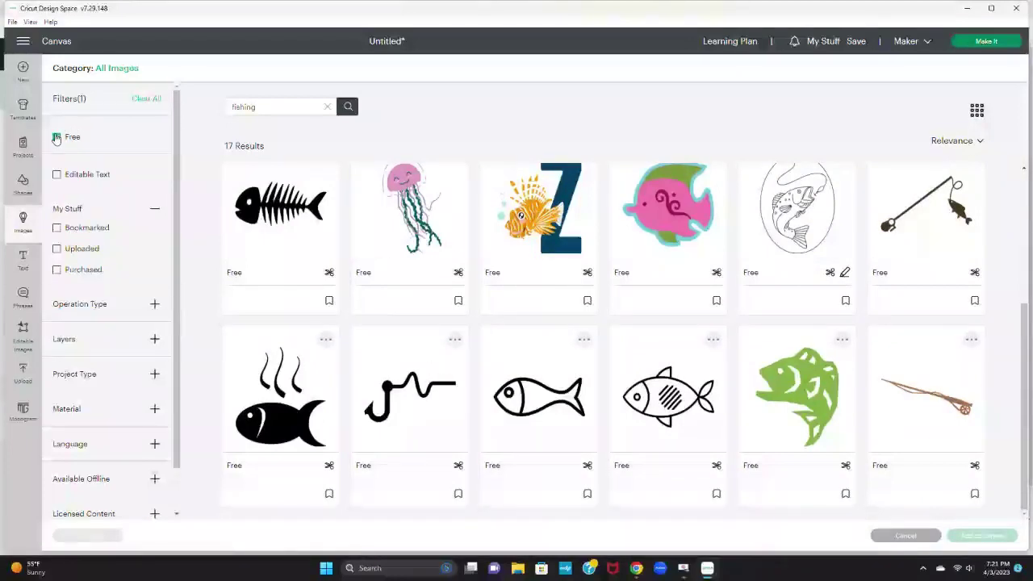
{"action": "left_click", "coordinate": [152, 101]}
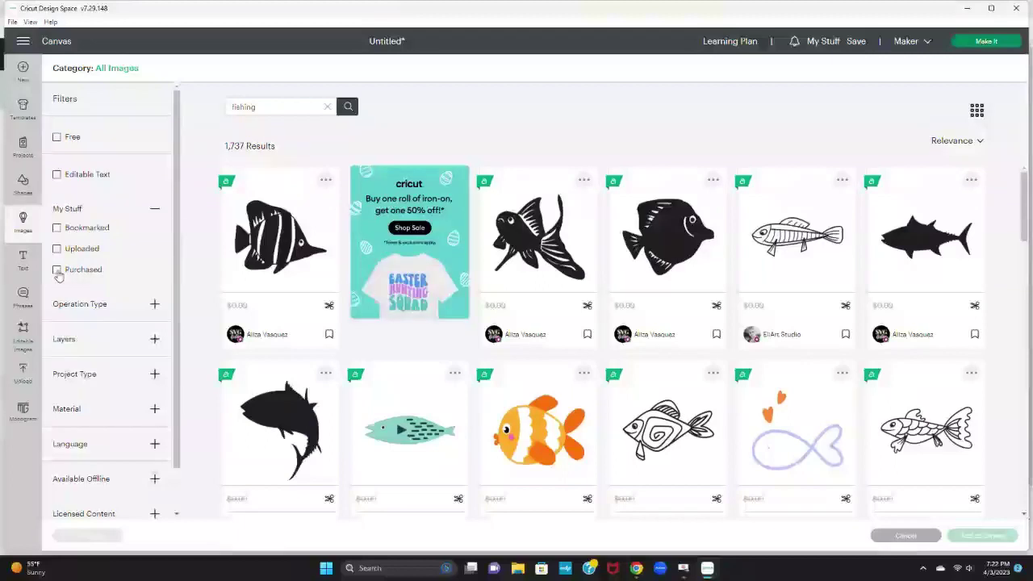
{"action": "left_click", "coordinate": [57, 271]}
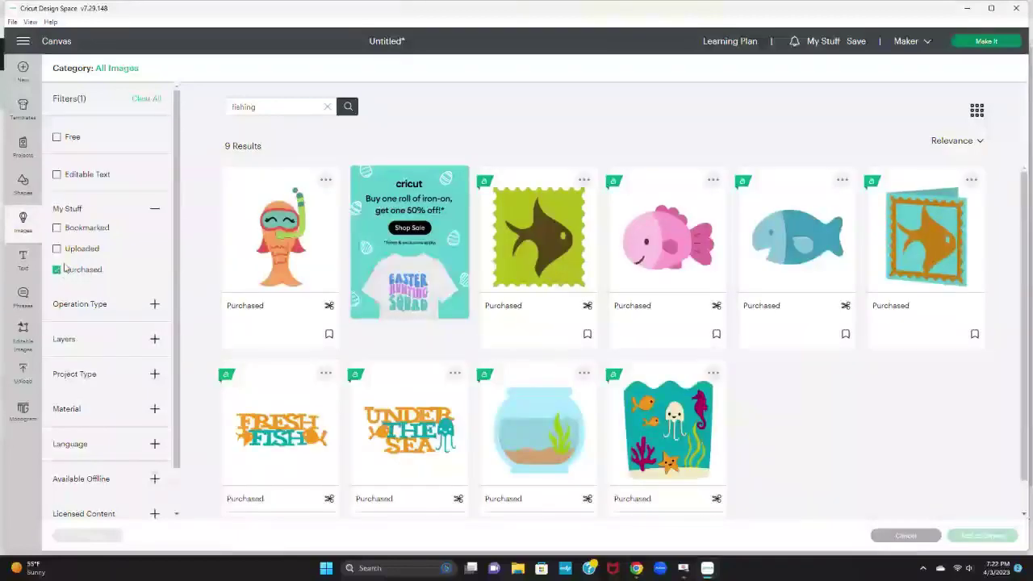
{"action": "scroll", "coordinate": [311, 359], "scroll_direction": "down", "scroll_amount": 1}
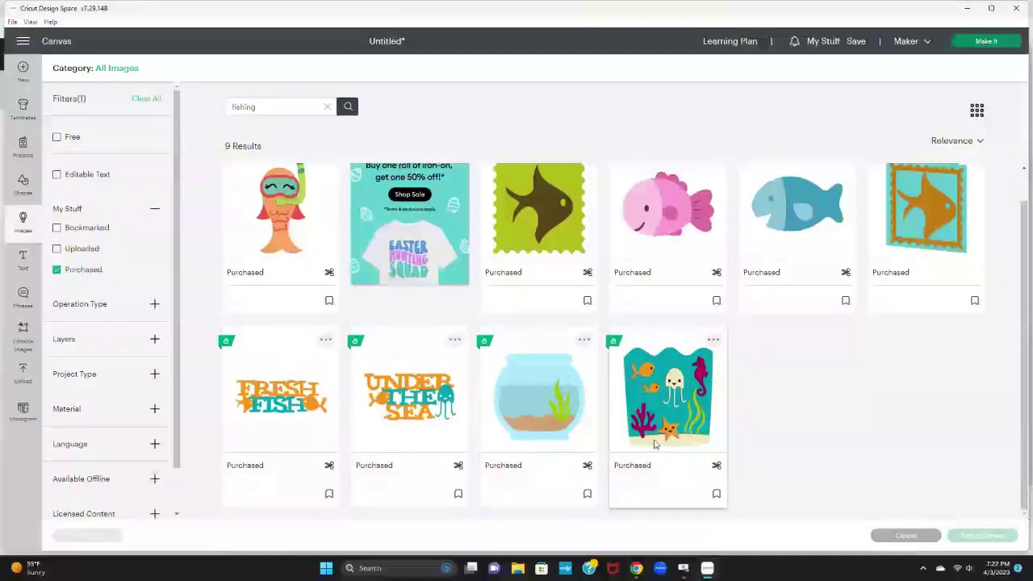
{"action": "scroll", "coordinate": [658, 447], "scroll_direction": "up", "scroll_amount": 1}
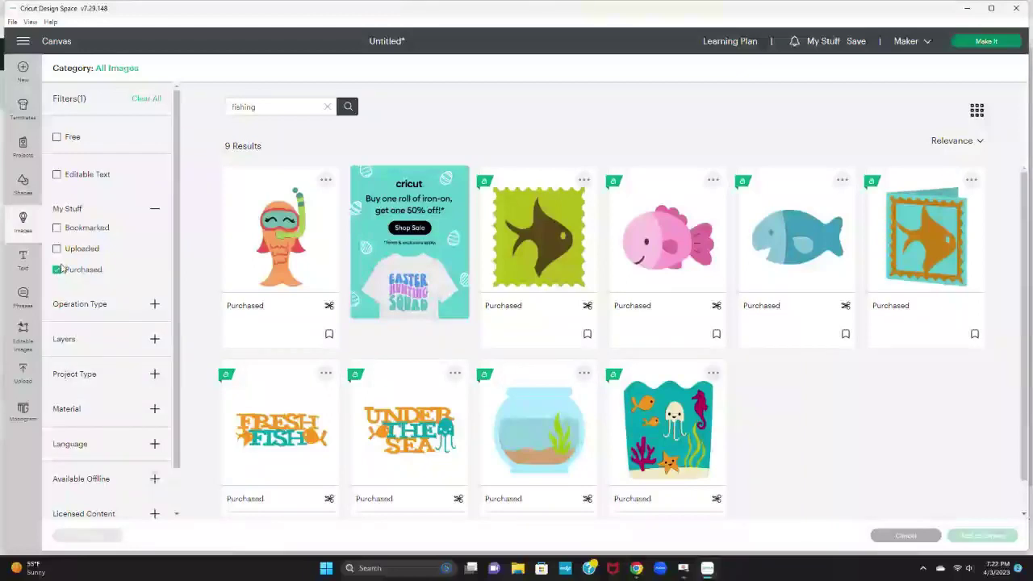
{"action": "left_click", "coordinate": [56, 272]}
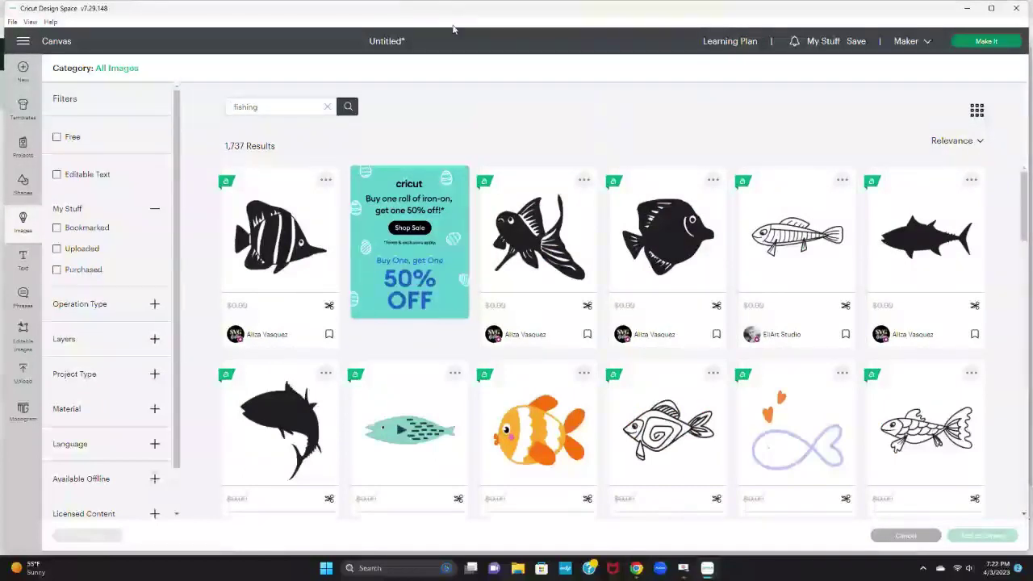
Search the image library for "trout fishing" and select the dark green fish with the angler silhouette cut into it.
{"action": "type", "text": "trout"}
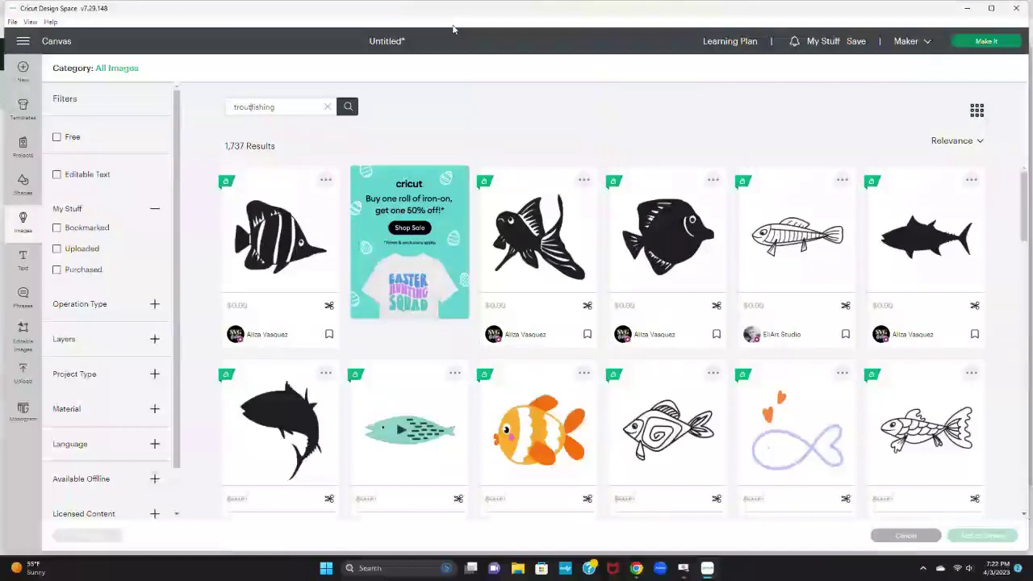
{"action": "key", "text": "Return"}
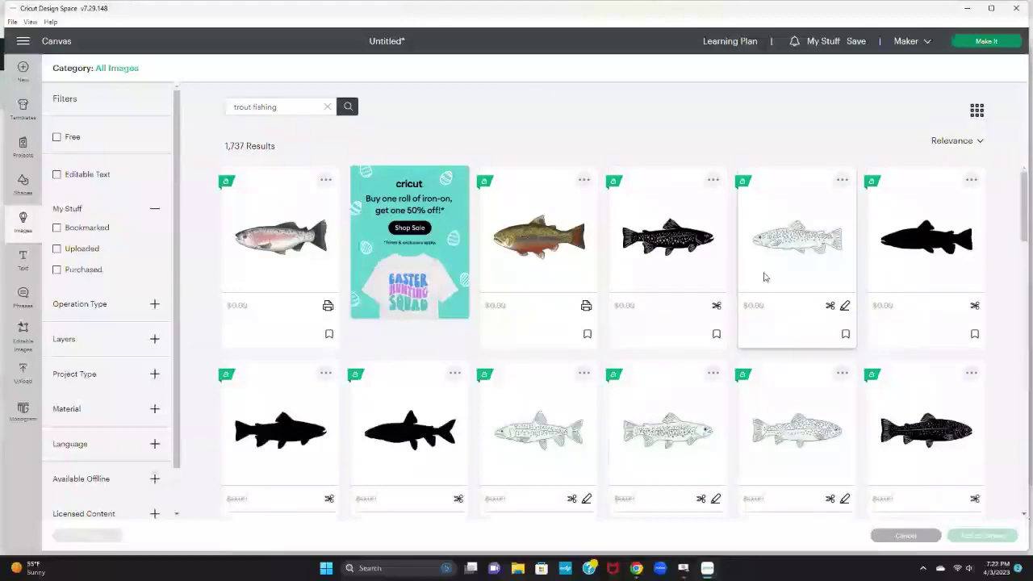
{"action": "scroll", "coordinate": [734, 319], "scroll_direction": "down", "scroll_amount": 10}
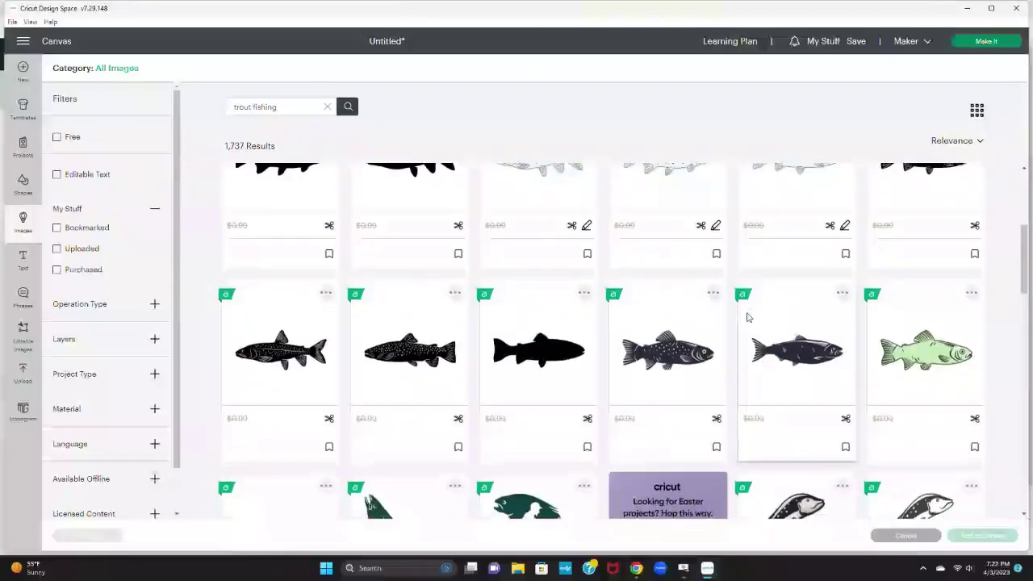
{"action": "scroll", "coordinate": [747, 317], "scroll_direction": "down", "scroll_amount": 1}
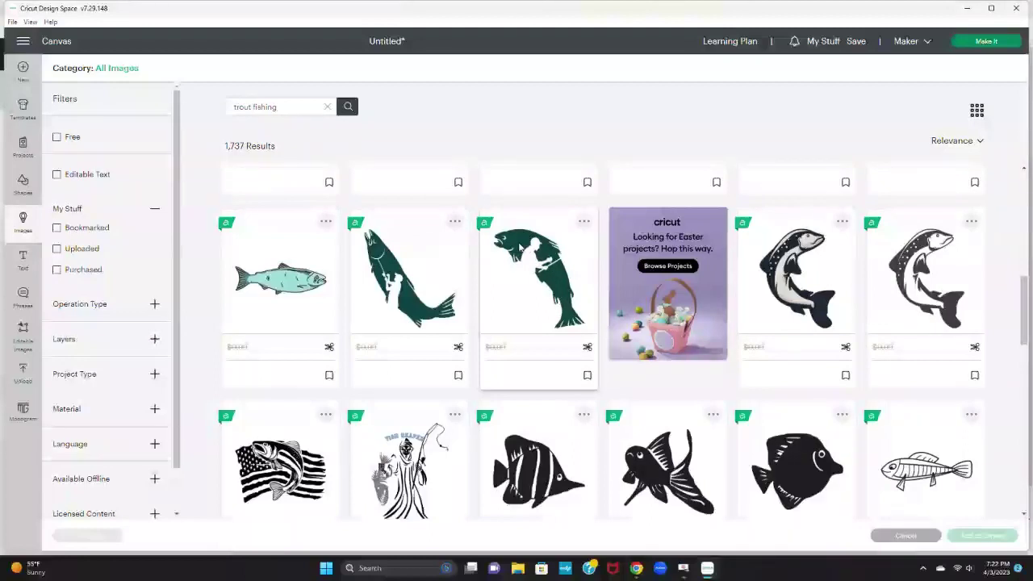
{"action": "left_click", "coordinate": [552, 264]}
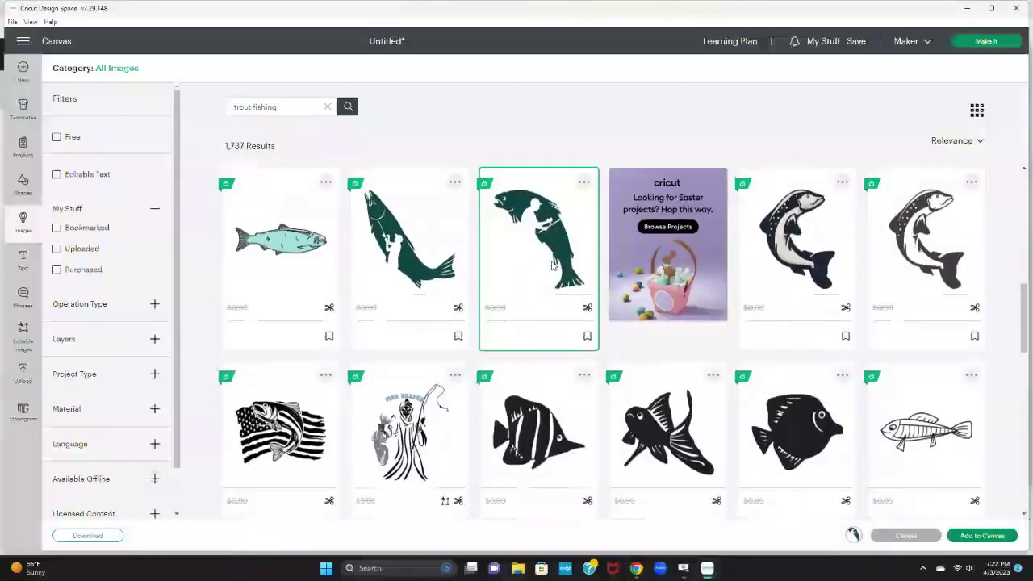
Add the dark green fishing rod with a hooked fish to the image selection.
{"action": "scroll", "coordinate": [553, 264], "scroll_direction": "down", "scroll_amount": 5}
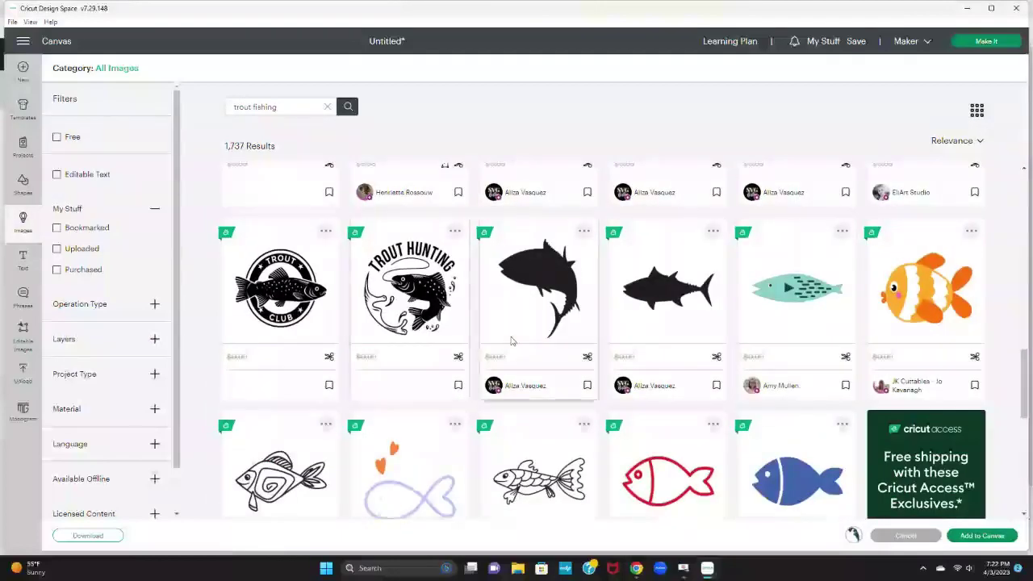
{"action": "scroll", "coordinate": [510, 341], "scroll_direction": "down", "scroll_amount": 4}
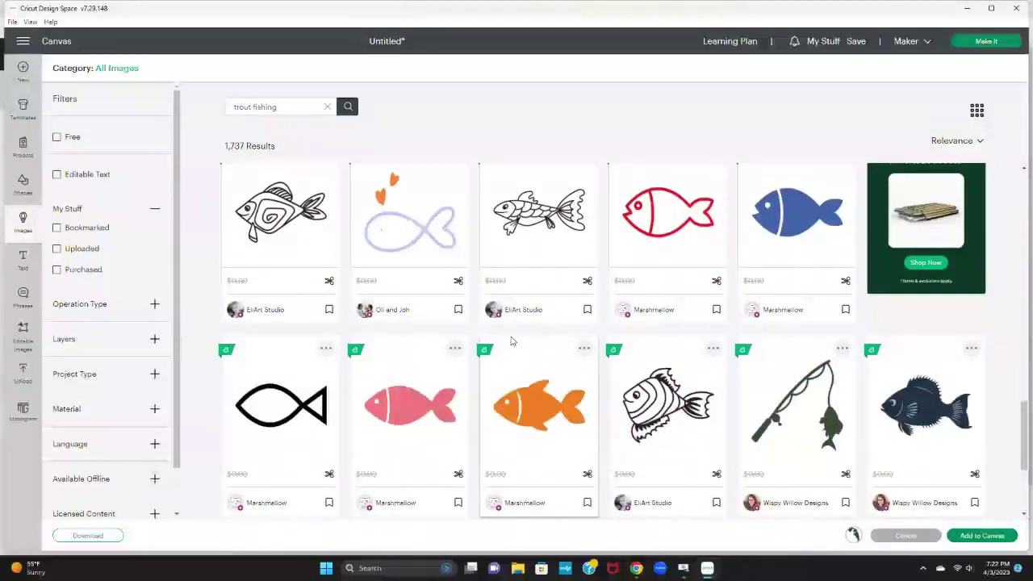
{"action": "scroll", "coordinate": [795, 353], "scroll_direction": "down", "scroll_amount": 2}
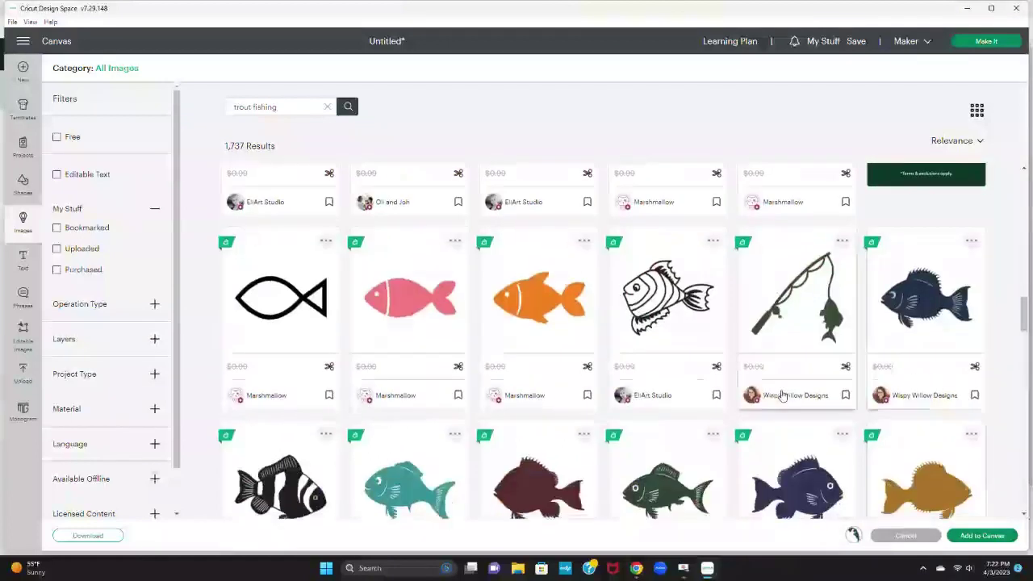
{"action": "left_click", "coordinate": [795, 326]}
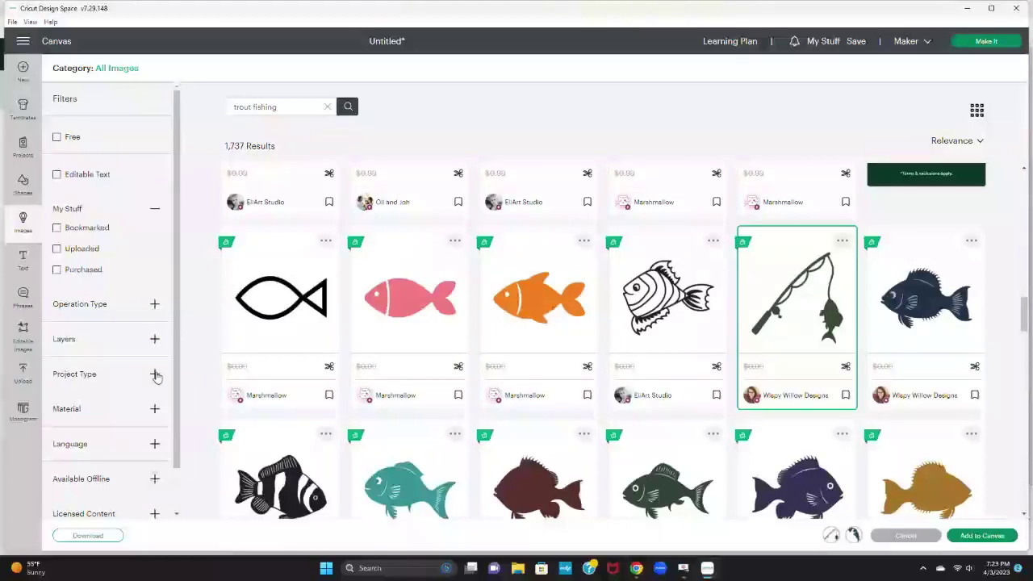
Select the Gone Fishin' design from the Phrases project type, and insert all three selected images on the canvas.
{"action": "left_click", "coordinate": [155, 375]}
{"action": "scroll", "coordinate": [97, 363], "scroll_direction": "down", "scroll_amount": 3}
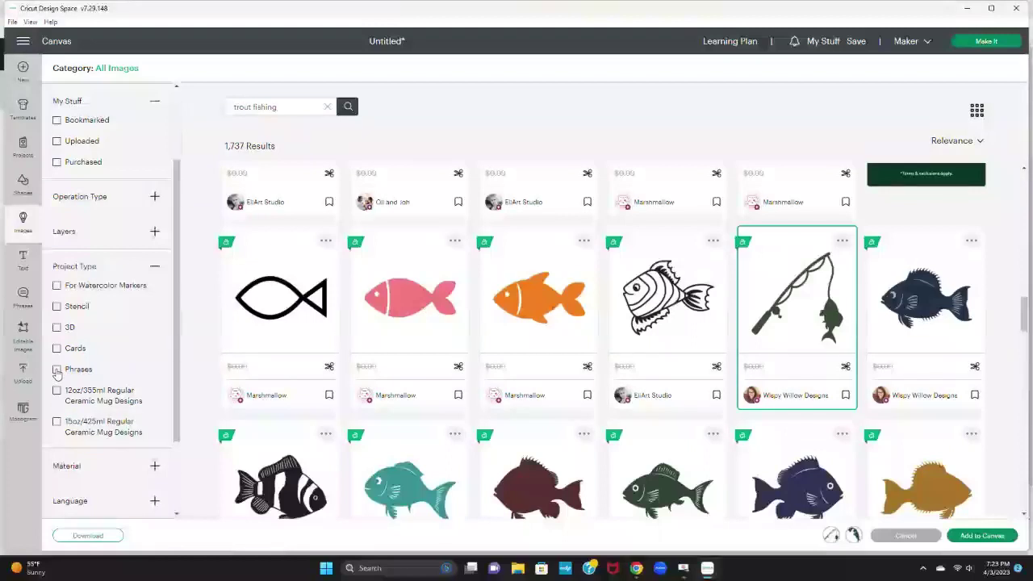
{"action": "left_click", "coordinate": [57, 370]}
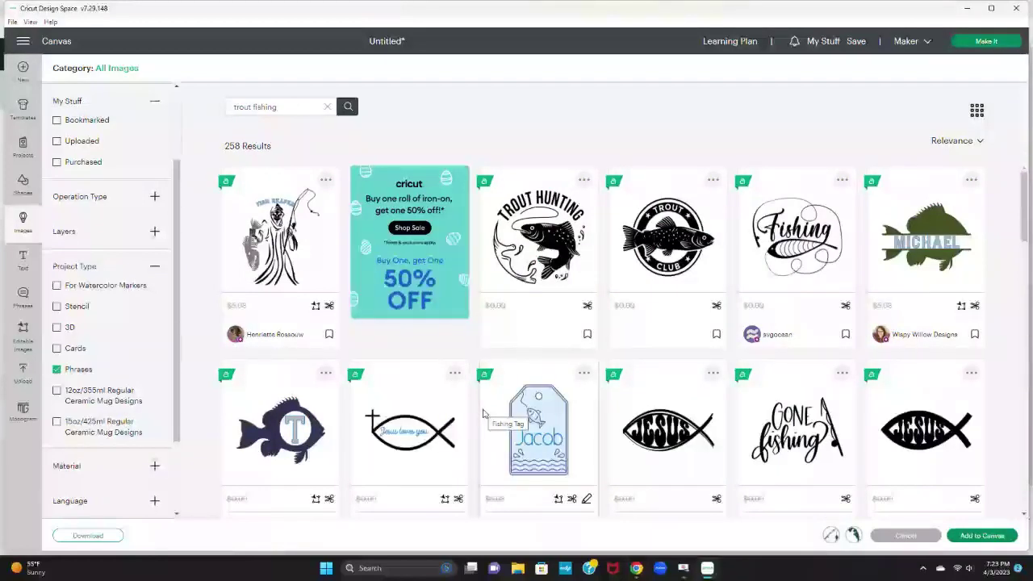
{"action": "scroll", "coordinate": [607, 423], "scroll_direction": "down", "scroll_amount": 2}
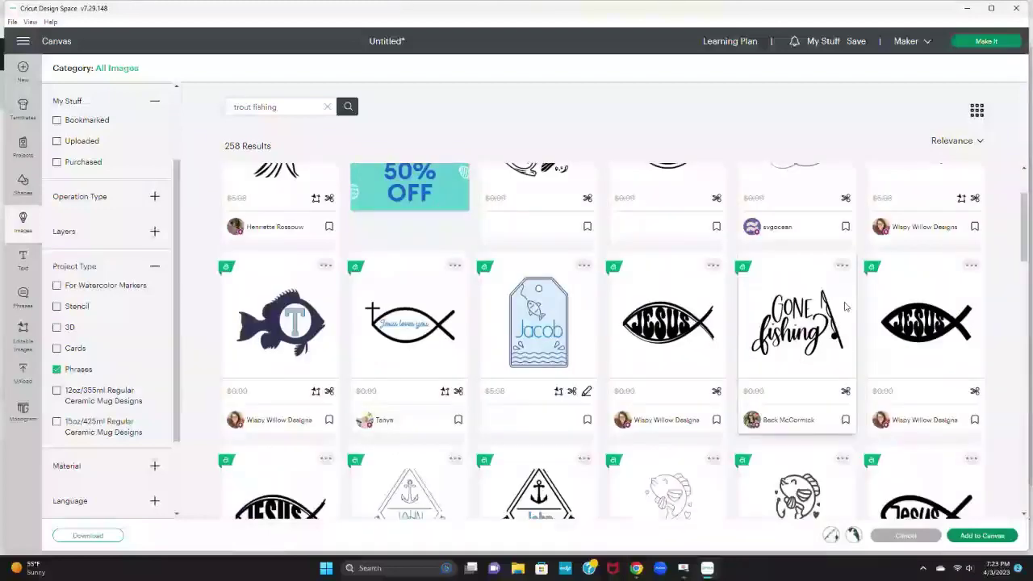
{"action": "scroll", "coordinate": [837, 351], "scroll_direction": "down", "scroll_amount": 4}
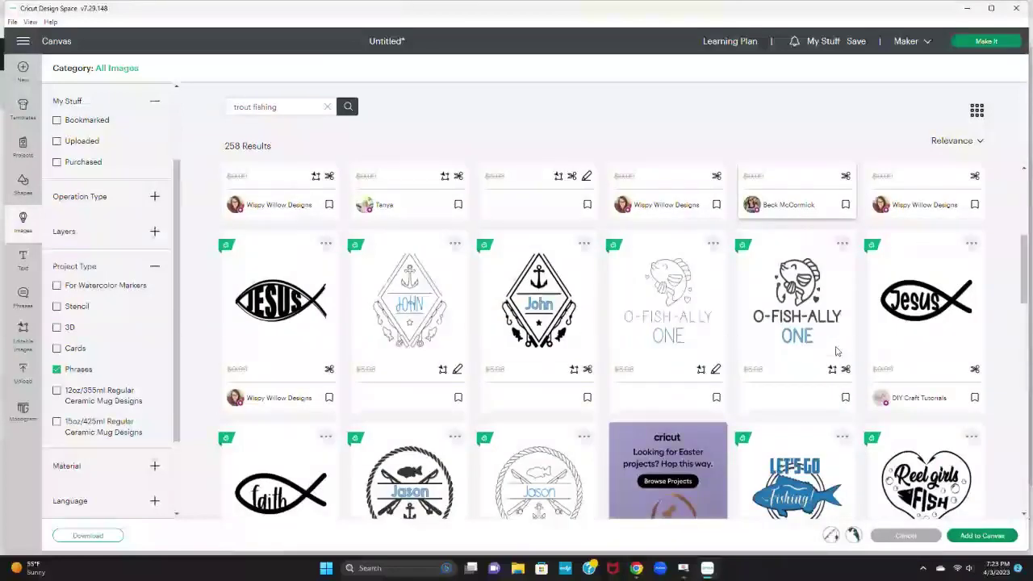
{"action": "scroll", "coordinate": [836, 351], "scroll_direction": "down", "scroll_amount": 5}
{"action": "scroll", "coordinate": [836, 351], "scroll_direction": "down", "scroll_amount": 3}
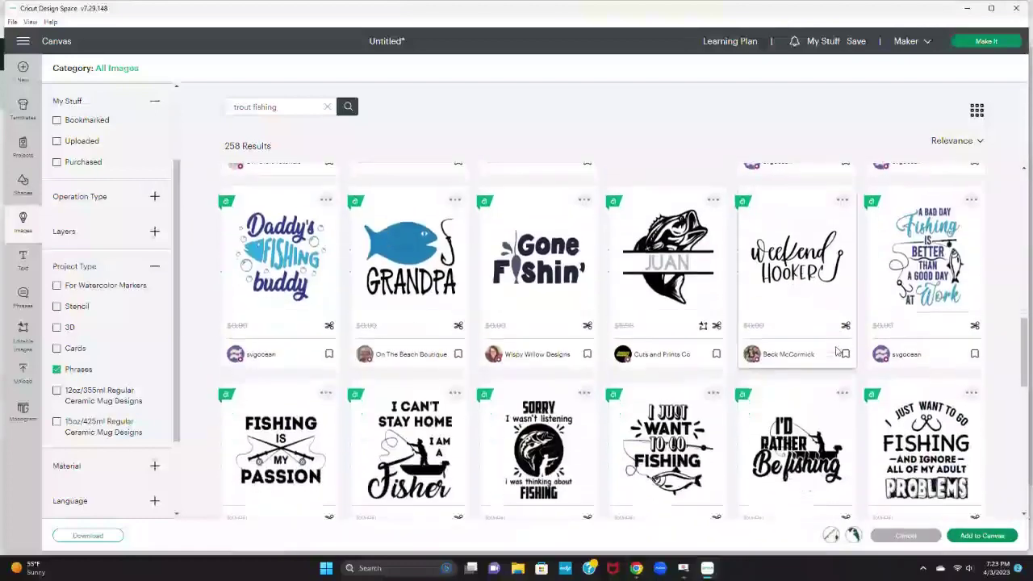
{"action": "scroll", "coordinate": [837, 351], "scroll_direction": "down", "scroll_amount": 2}
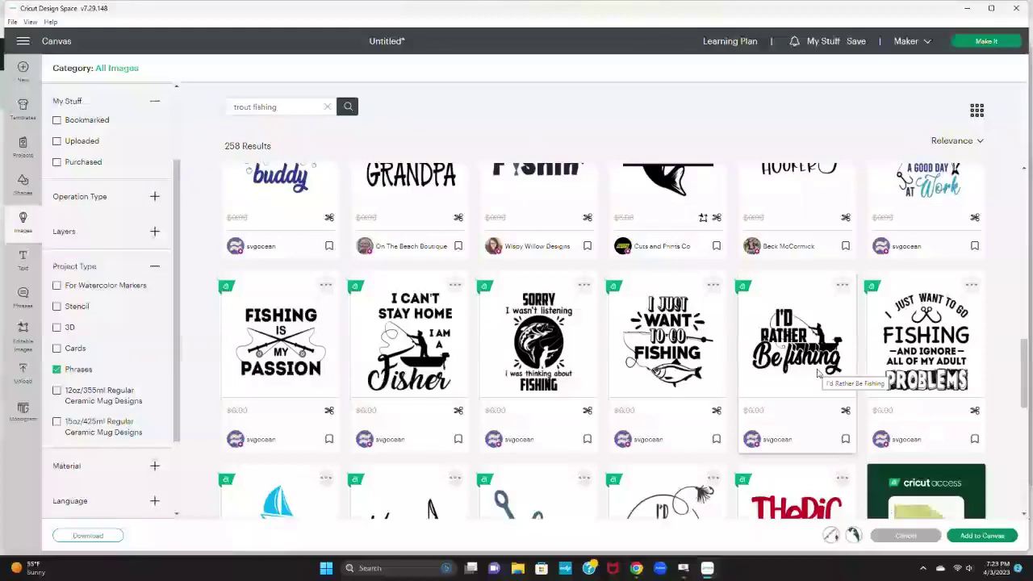
{"action": "scroll", "coordinate": [818, 372], "scroll_direction": "up", "scroll_amount": 3}
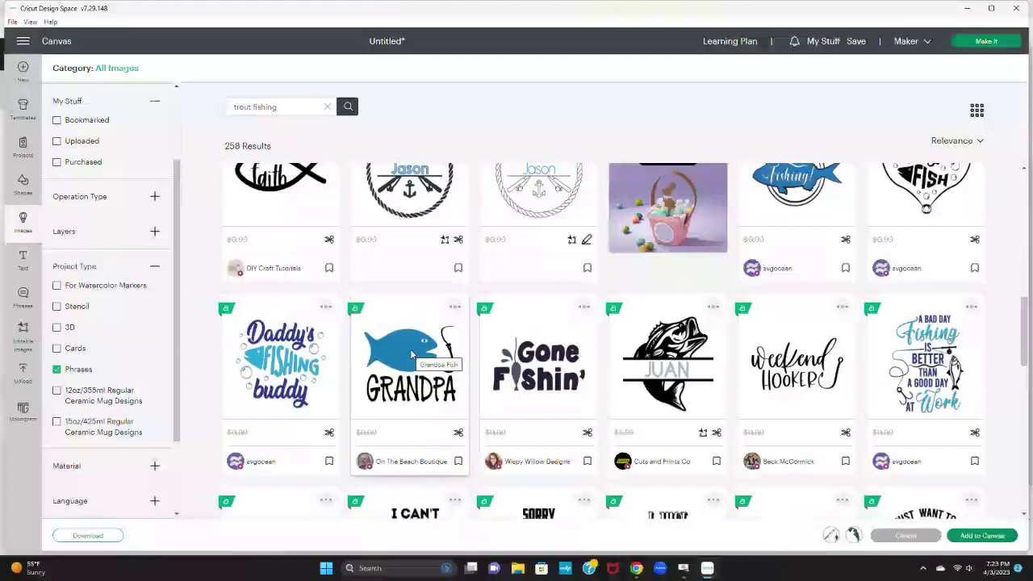
{"action": "left_click", "coordinate": [555, 381]}
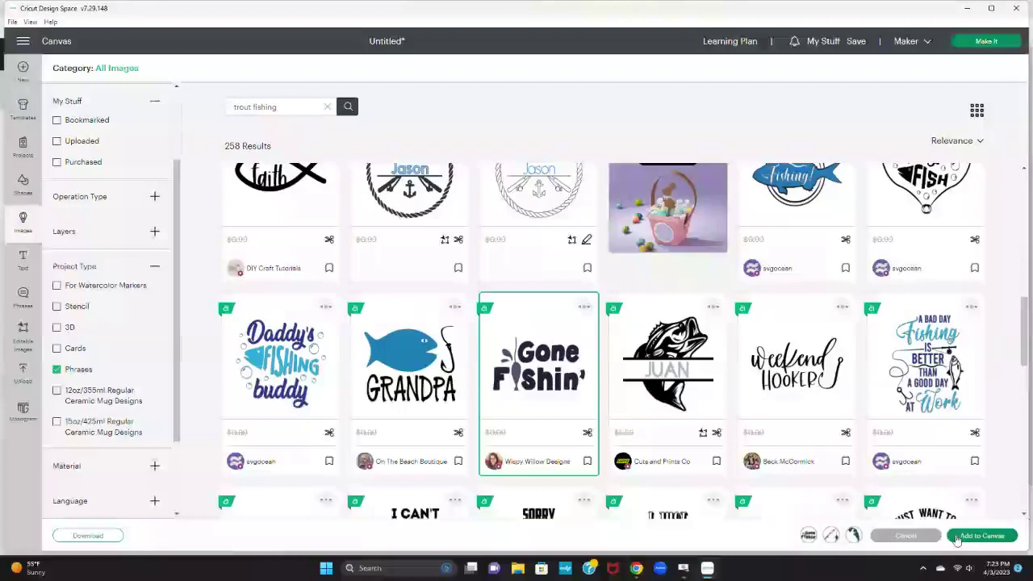
{"action": "left_click", "coordinate": [982, 536]}
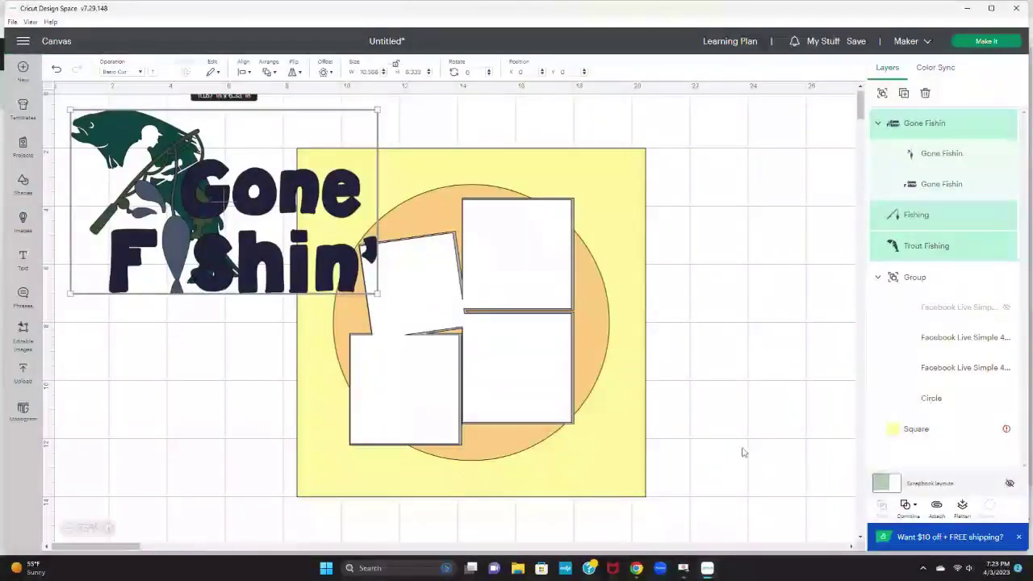
Separate the inserted images, moving the Gone Fishin' title to the page's upper right and the fishing rod to its lower right edge.
{"action": "left_click_drag", "start_coordinate": [222, 196], "coordinate": [214, 293]}
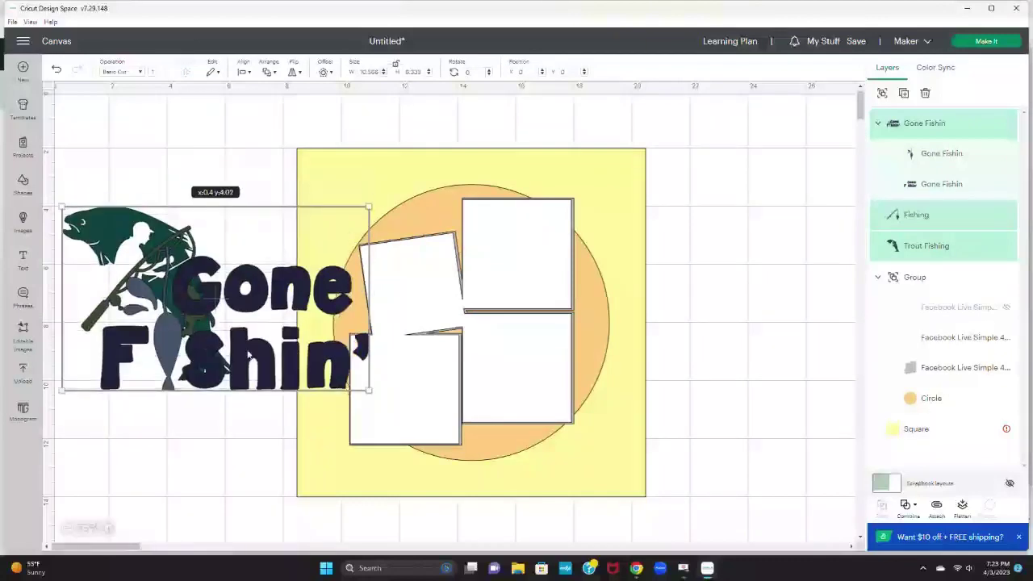
{"action": "left_click", "coordinate": [803, 121]}
{"action": "left_click_drag", "start_coordinate": [281, 280], "coordinate": [754, 152]}
{"action": "left_click_drag", "start_coordinate": [194, 304], "coordinate": [723, 391]}
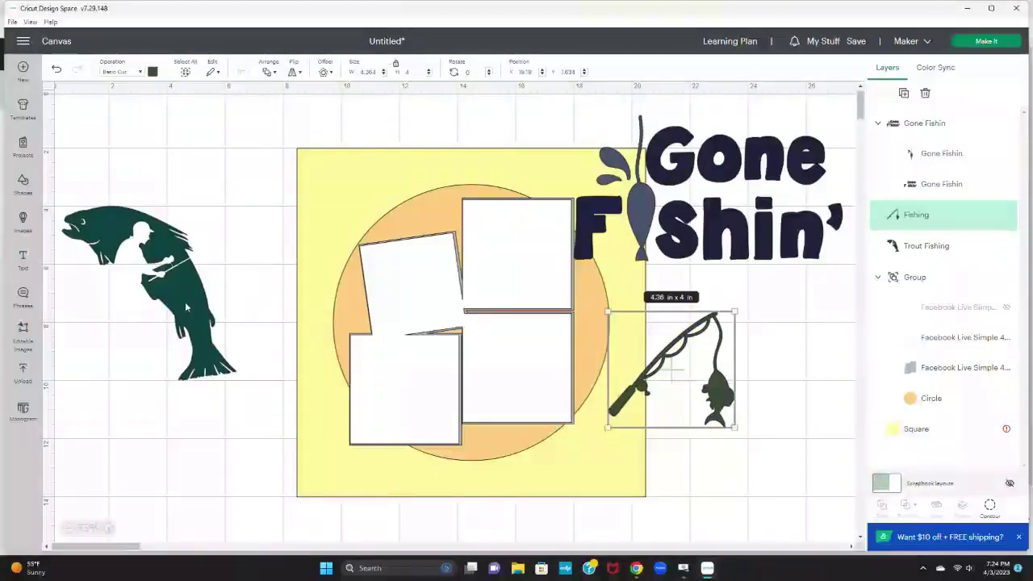
Flip the trout image horizontally and place it over the upper-left part of the yellow page.
{"action": "left_click_drag", "start_coordinate": [186, 300], "coordinate": [258, 297]}
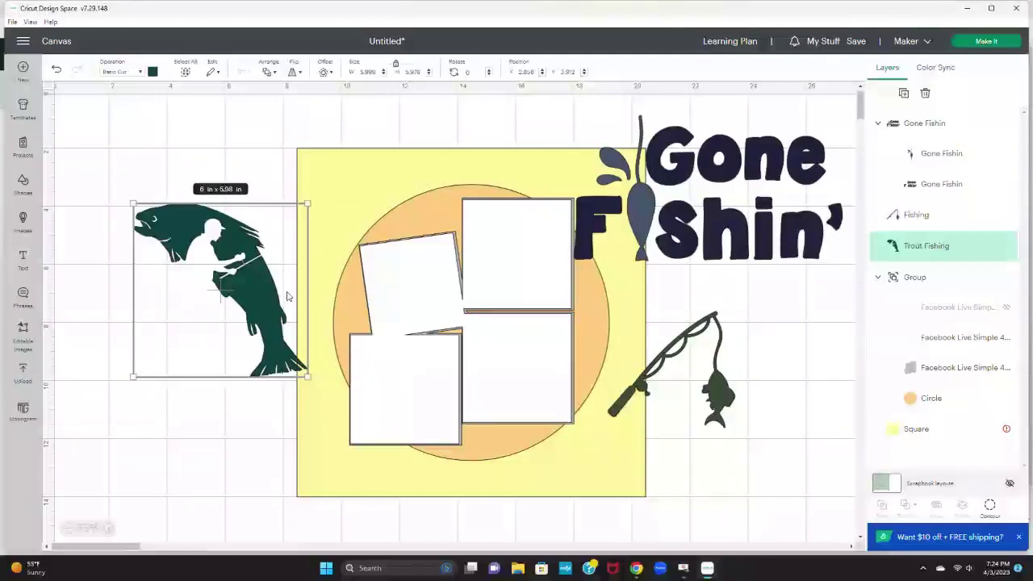
{"action": "left_click", "coordinate": [300, 74]}
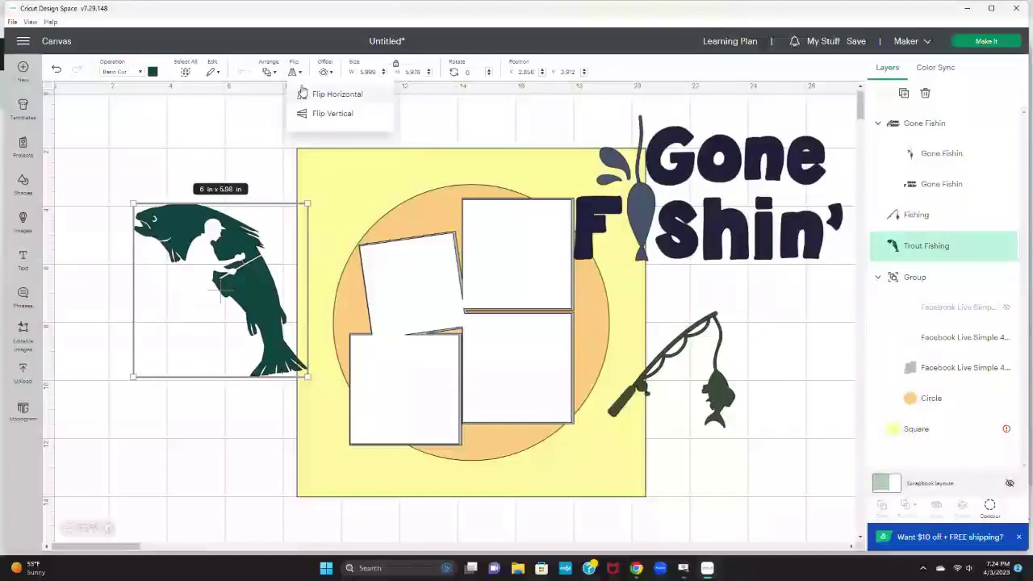
{"action": "left_click", "coordinate": [324, 96]}
{"action": "left_click_drag", "start_coordinate": [260, 232], "coordinate": [431, 188]}
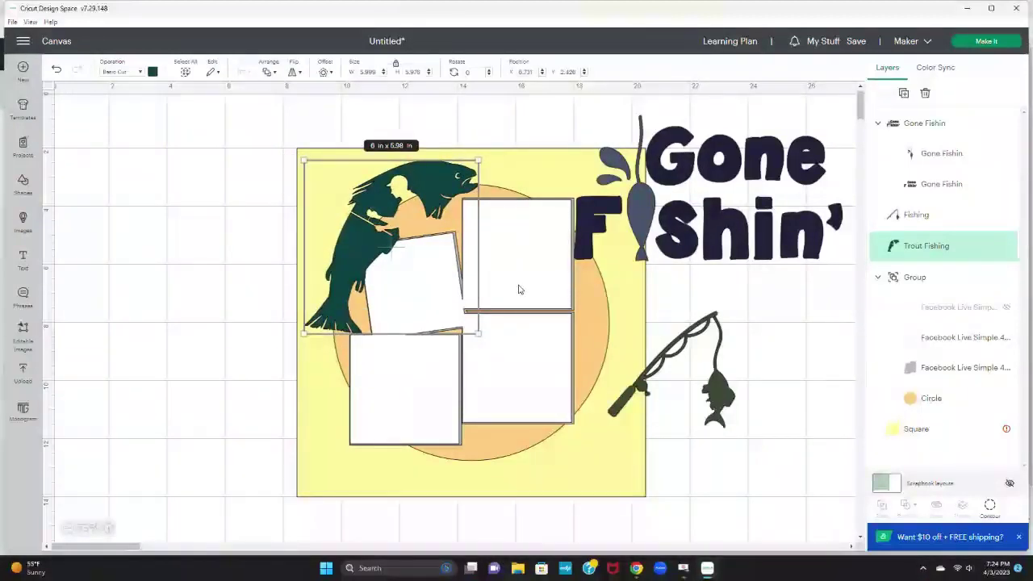
Reposition the grouped photo layout and circle slightly up and right on the page, and nudge the trout toward the page's upper-left corner.
{"action": "left_click_drag", "start_coordinate": [519, 289], "coordinate": [553, 279]}
{"action": "left_click", "coordinate": [761, 299]}
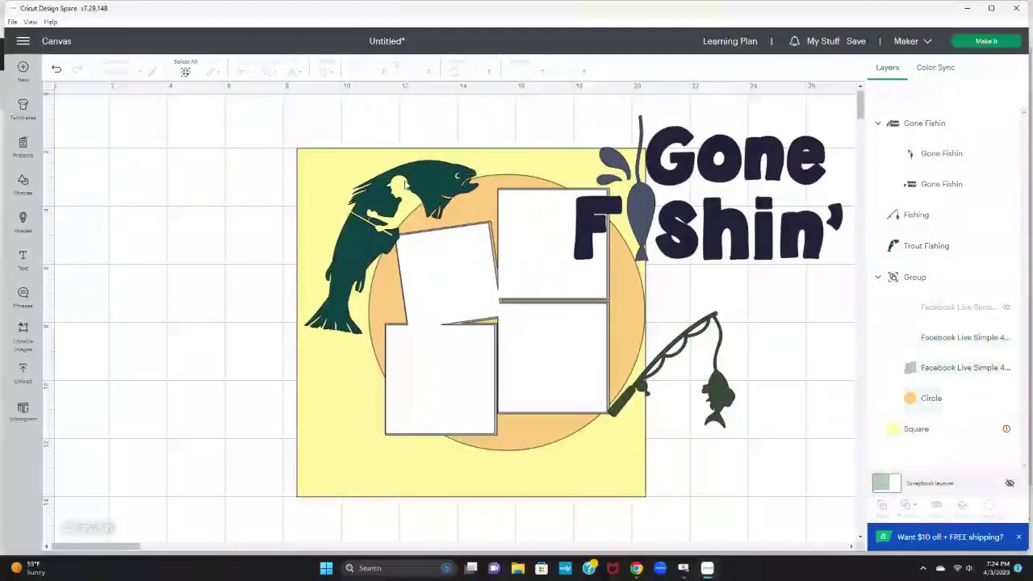
{"action": "mouse_move", "coordinate": [447, 170]}
{"action": "left_mouse_down"}
{"action": "mouse_move", "coordinate": [434, 161]}
{"action": "mouse_move", "coordinate": [443, 163]}
{"action": "left_mouse_up"}
{"action": "left_click_drag", "start_coordinate": [568, 268], "coordinate": [573, 264]}
{"action": "left_click", "coordinate": [573, 264]}
{"action": "left_click_drag", "start_coordinate": [624, 298], "coordinate": [603, 305]}
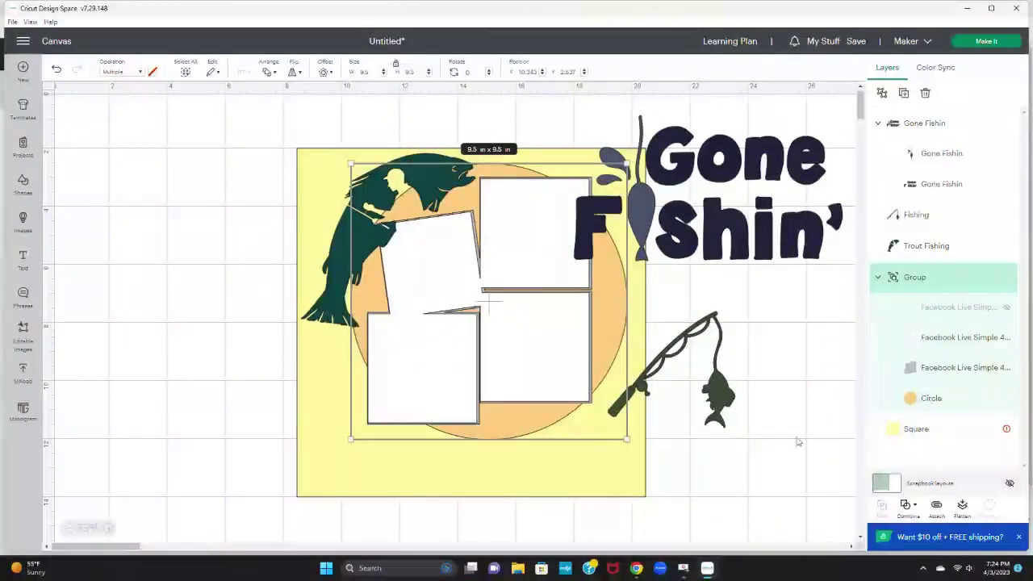
{"action": "left_click", "coordinate": [936, 397]}
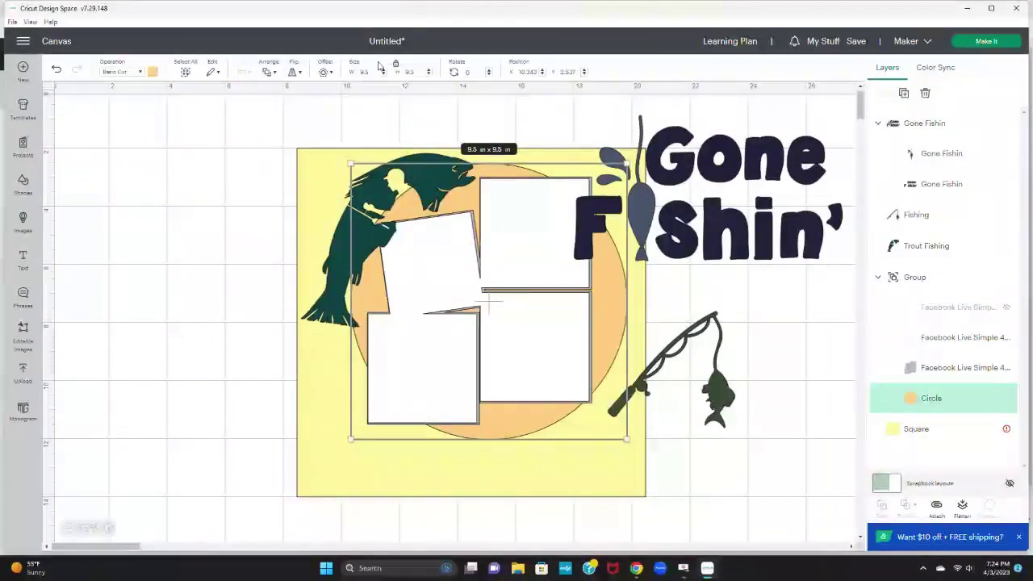
{"action": "left_click", "coordinate": [269, 73]}
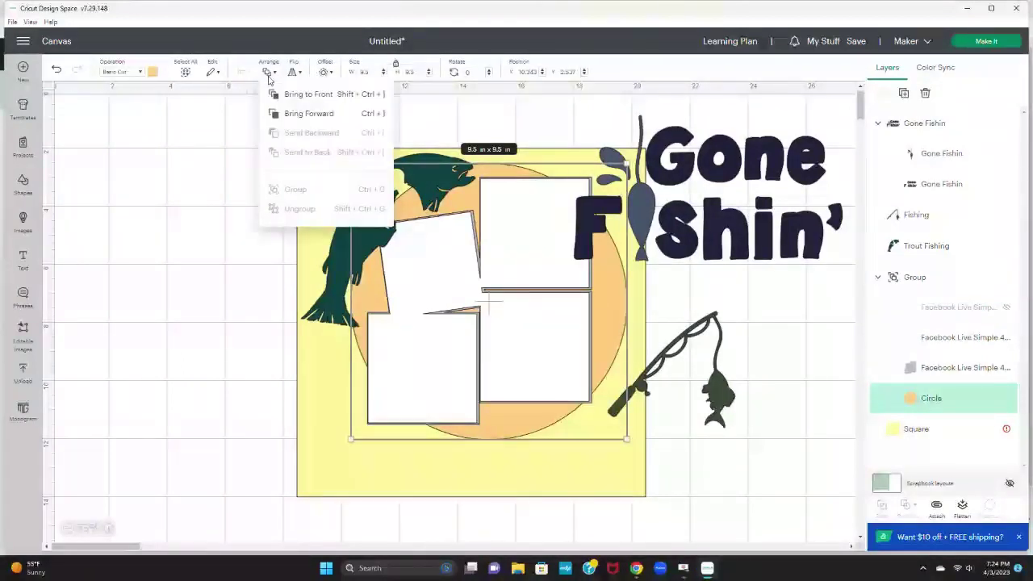
{"action": "left_click", "coordinate": [179, 378]}
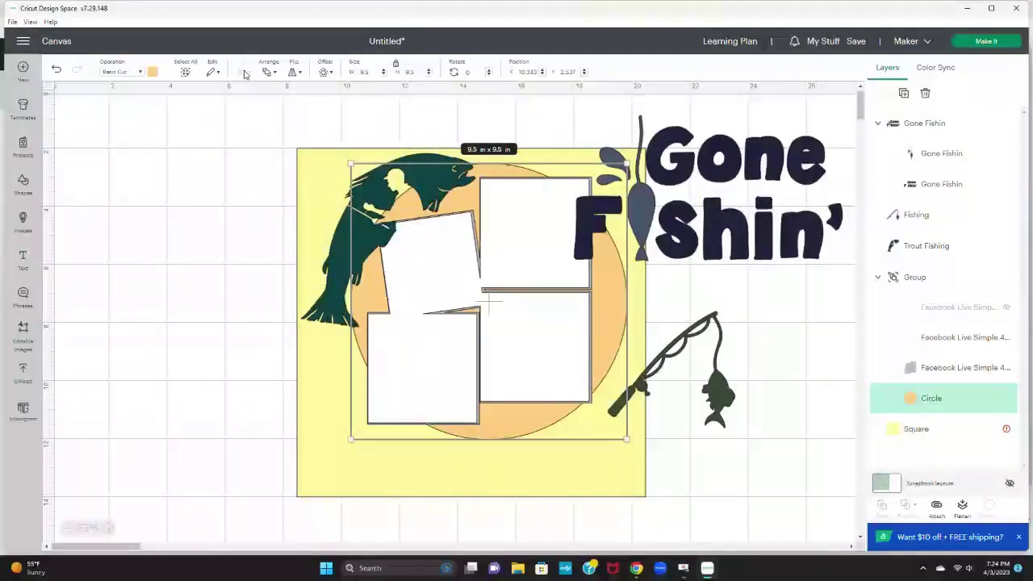
{"action": "left_click", "coordinate": [528, 488]}
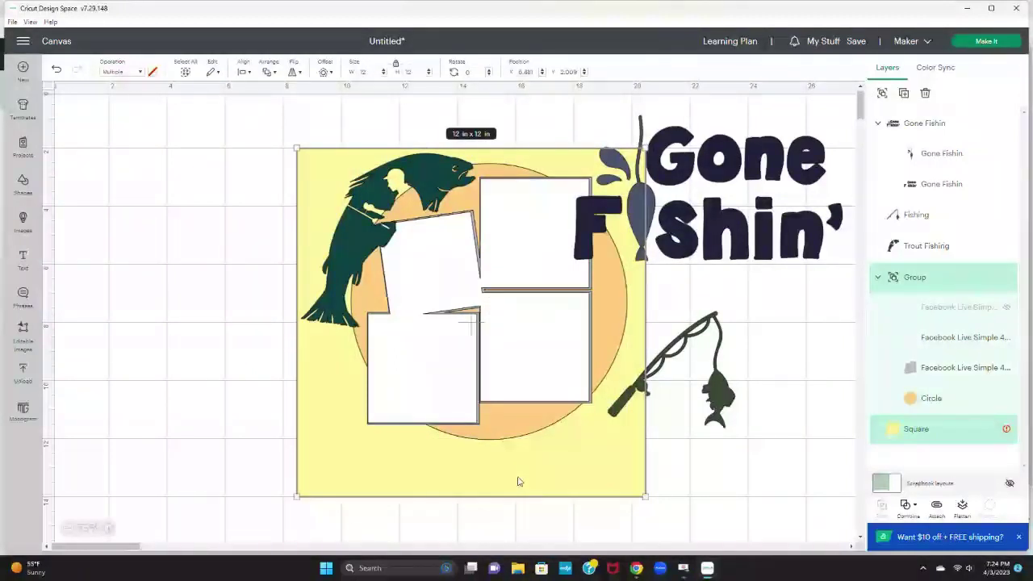
{"action": "left_click", "coordinate": [737, 470]}
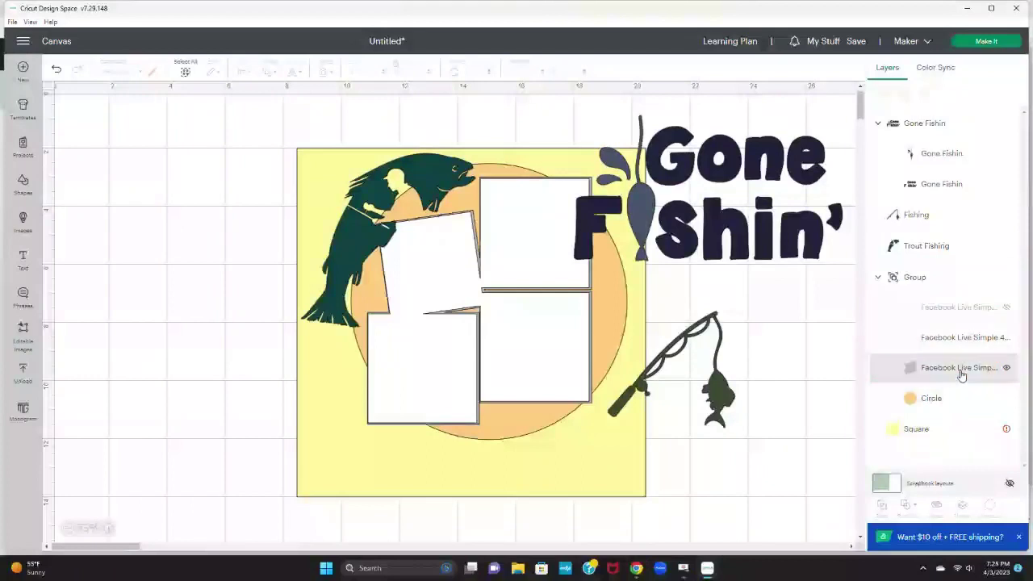
Ungroup the photo layout and circle, and move the white layout layer off the page to its left side.
{"action": "left_click", "coordinate": [891, 280]}
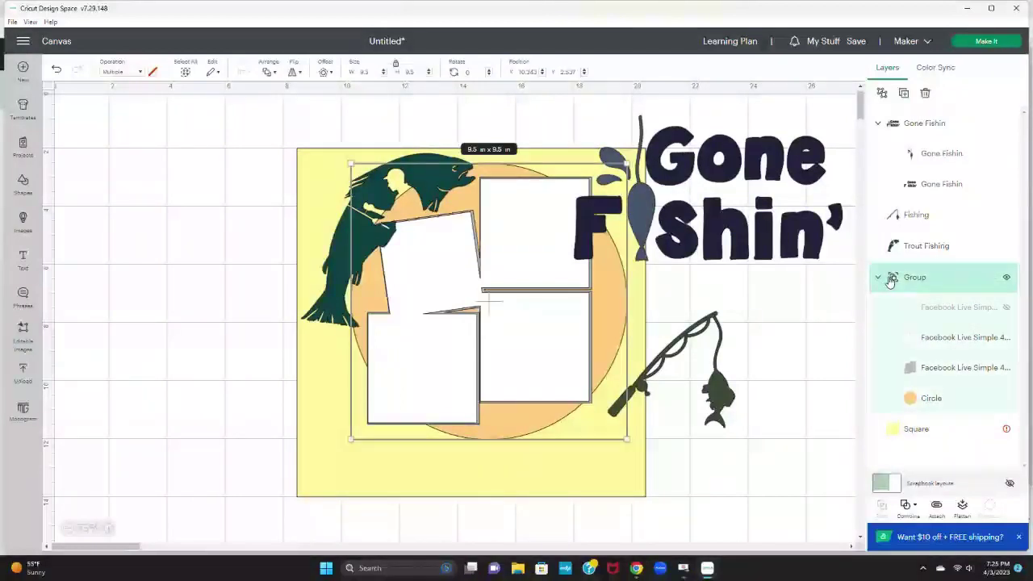
{"action": "left_click", "coordinate": [882, 95]}
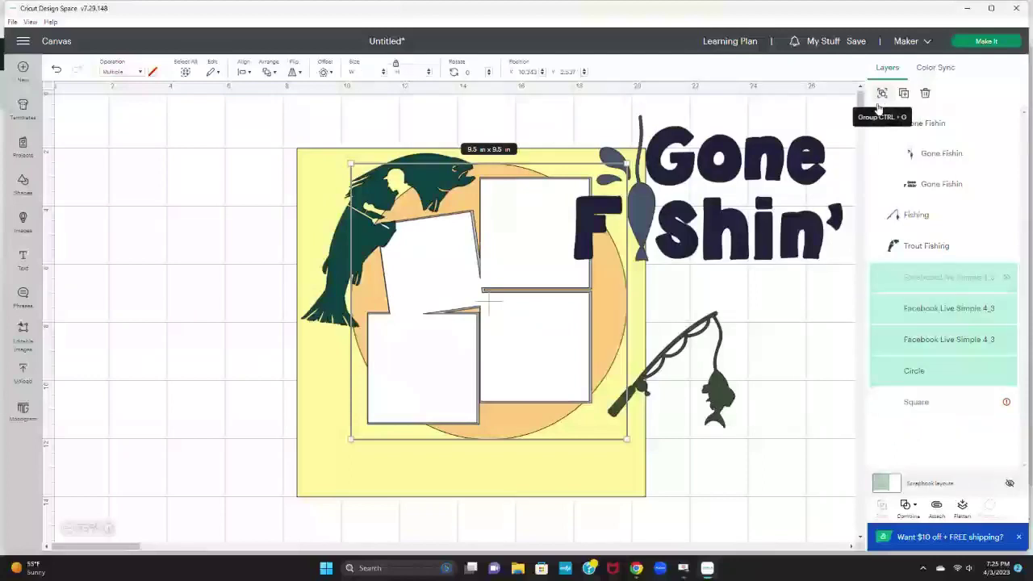
{"action": "left_click", "coordinate": [802, 365]}
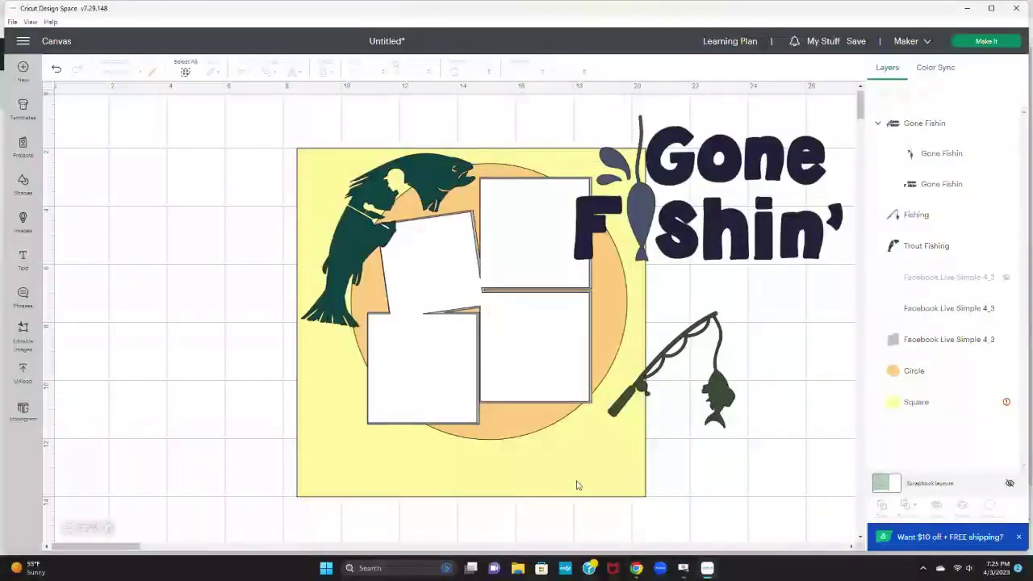
{"action": "left_click_drag", "start_coordinate": [529, 427], "coordinate": [85, 428]}
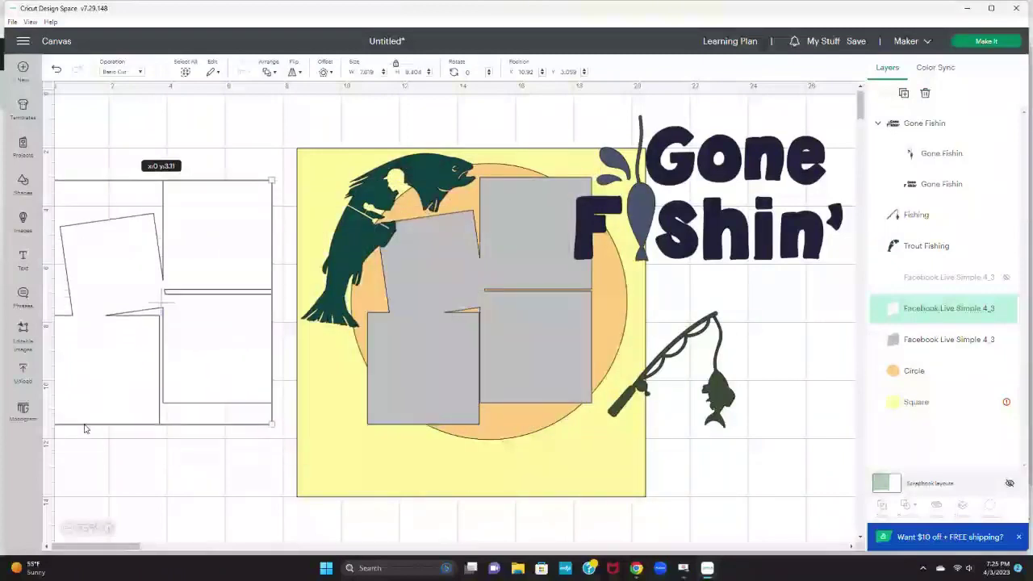
Center the orange circle on the 12 in yellow square, both horizontally and vertically.
{"action": "left_click", "coordinate": [505, 434]}
{"action": "left_click", "coordinate": [541, 480], "text": "shift"}
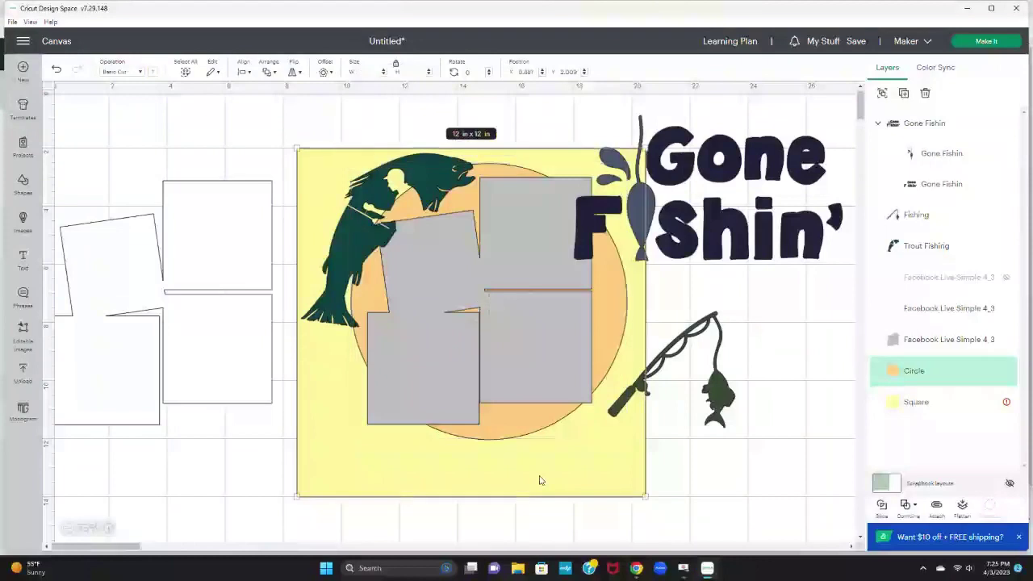
{"action": "left_click", "coordinate": [244, 71]}
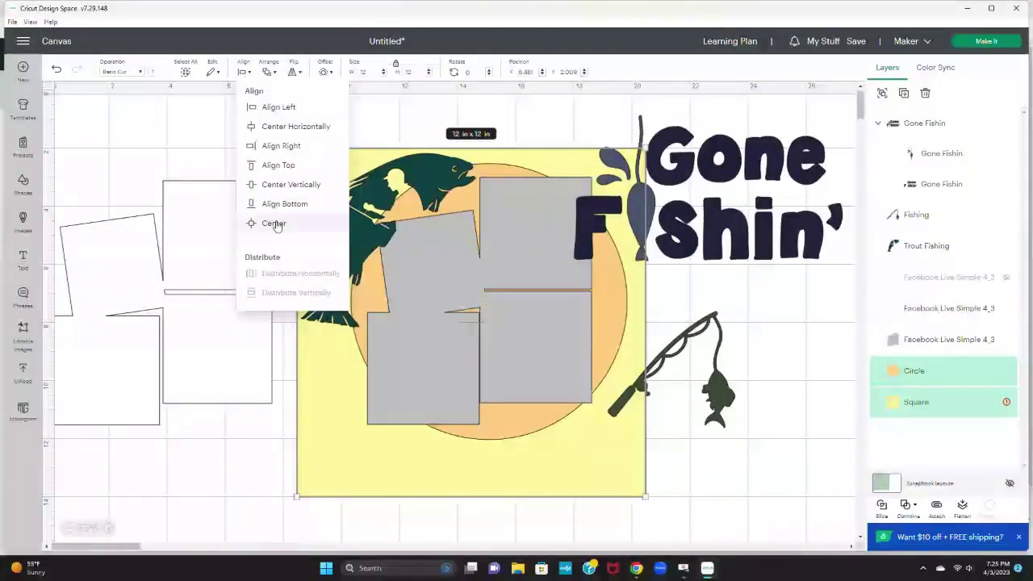
{"action": "left_click", "coordinate": [277, 224]}
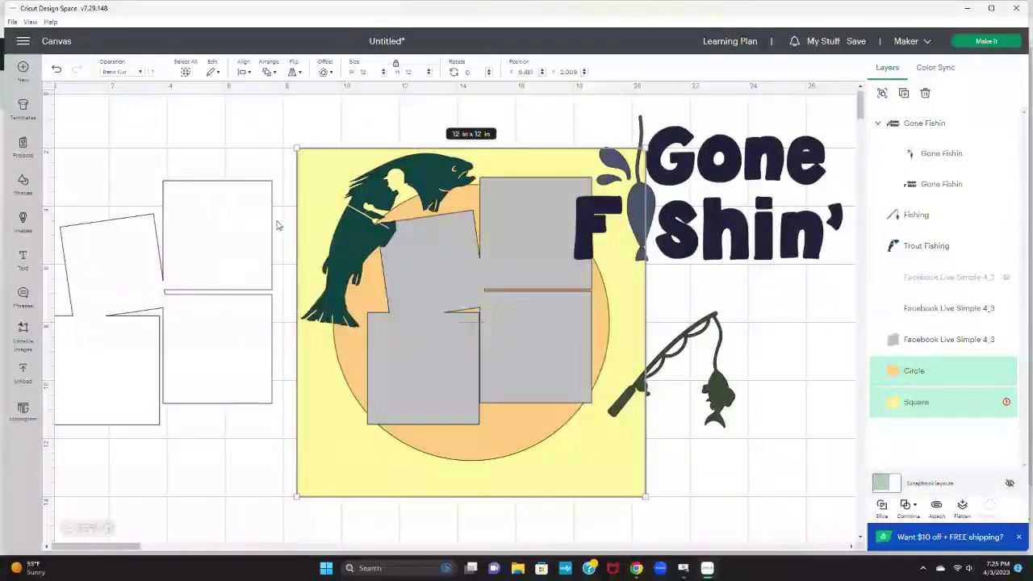
{"action": "left_click", "coordinate": [730, 456]}
Shrink the trout to about 4.94 x 4.92 in inside the circle's upper left, and shift the gray layout layer to the page's lower right.
{"action": "left_click_drag", "start_coordinate": [498, 327], "coordinate": [532, 333]}
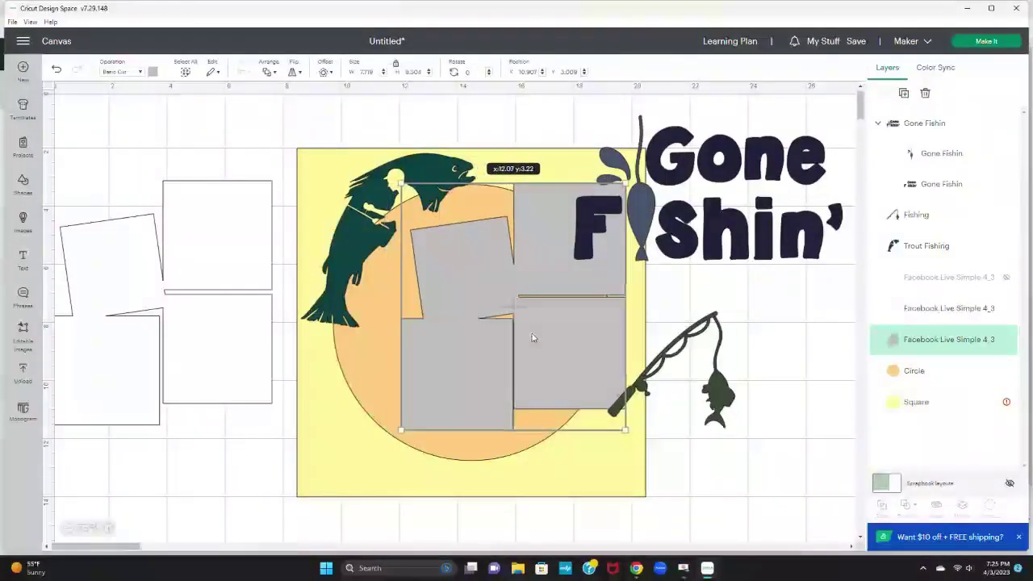
{"action": "left_click", "coordinate": [730, 500]}
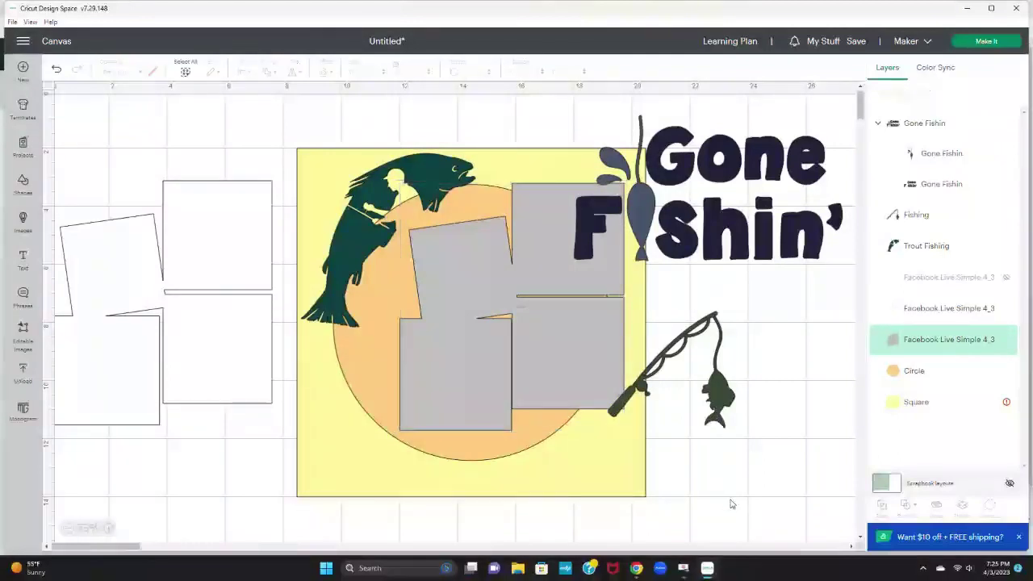
{"action": "left_click", "coordinate": [428, 177]}
{"action": "left_click_drag", "start_coordinate": [428, 177], "coordinate": [440, 188]}
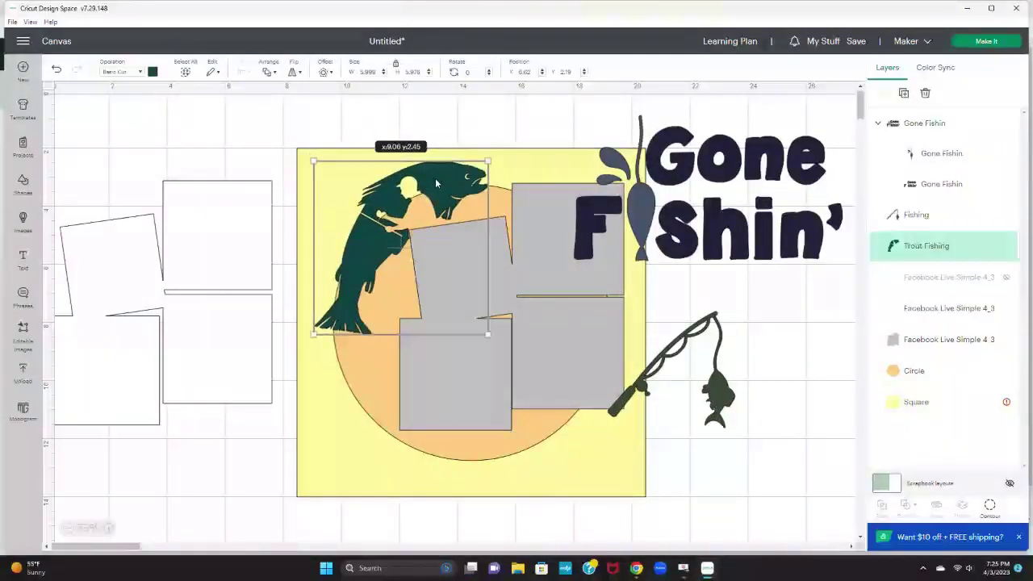
{"action": "left_click_drag", "start_coordinate": [484, 333], "coordinate": [456, 306]}
{"action": "left_click_drag", "start_coordinate": [426, 179], "coordinate": [448, 216]}
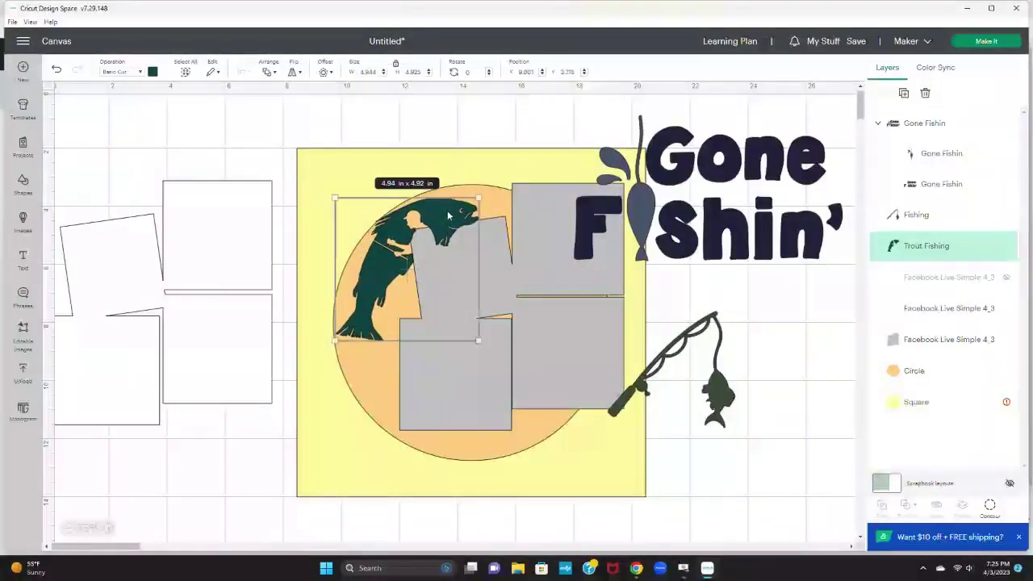
{"action": "left_click_drag", "start_coordinate": [587, 337], "coordinate": [602, 374]}
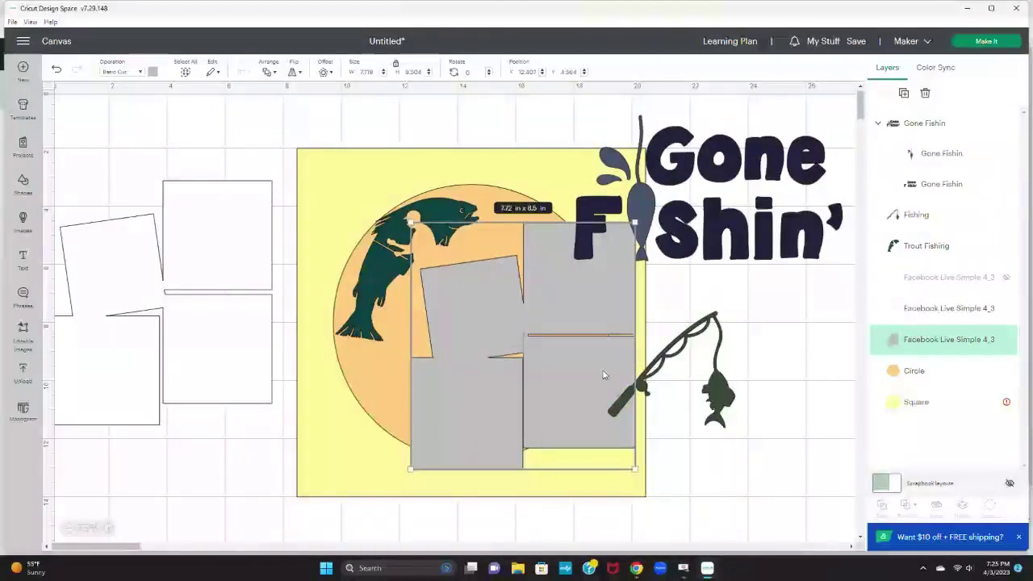
{"action": "left_click", "coordinate": [798, 341]}
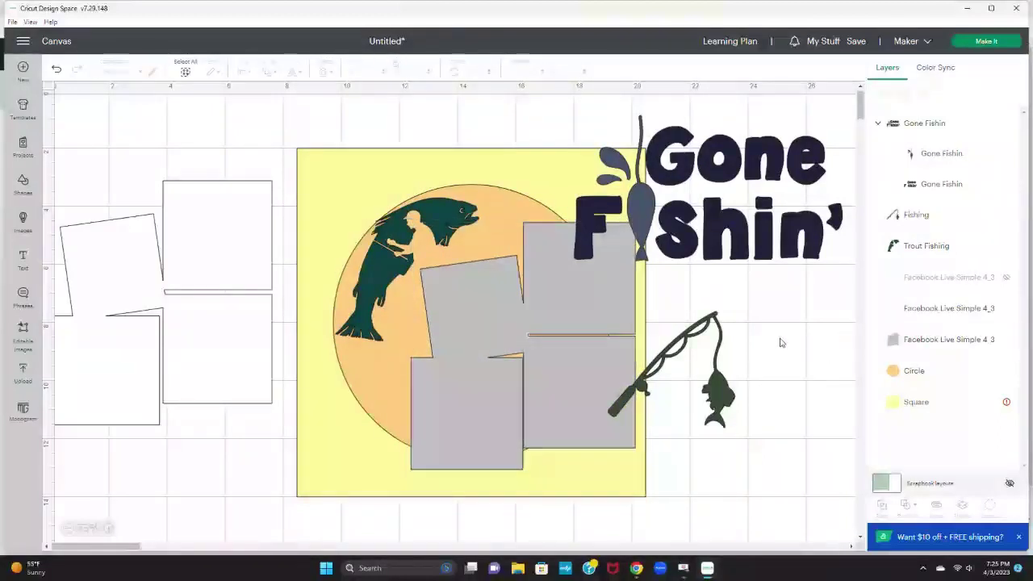
Adjust the trout slightly within the circle and slice its shape out of the circle.
{"action": "left_click", "coordinate": [452, 208]}
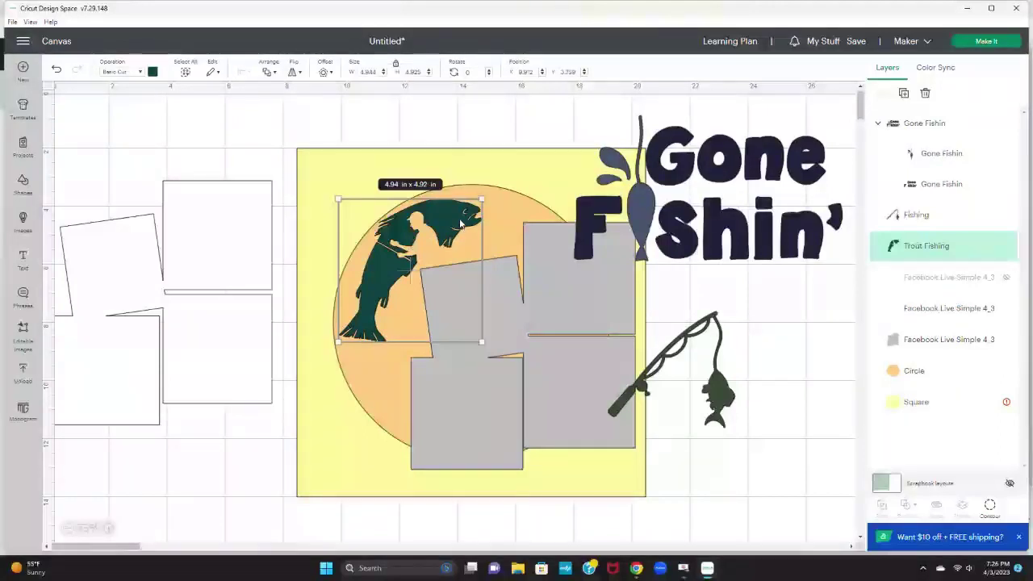
{"action": "left_click", "coordinate": [374, 376], "text": "shift"}
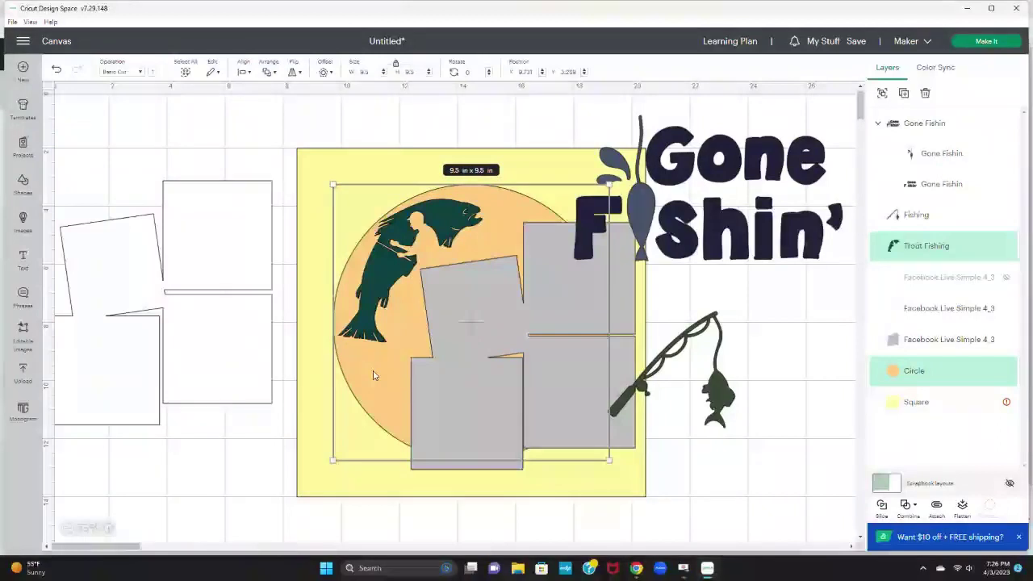
{"action": "left_click", "coordinate": [883, 511]}
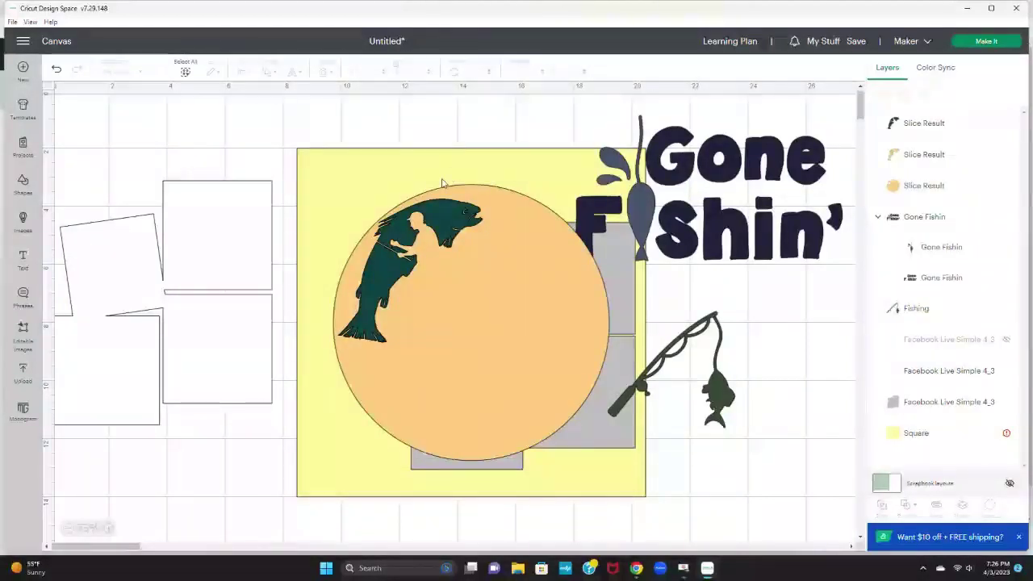
Pull the green trout and the orange trout cutout off the circle to the page's right, and shift the circle slightly down and right.
{"action": "left_click_drag", "start_coordinate": [445, 216], "coordinate": [785, 320]}
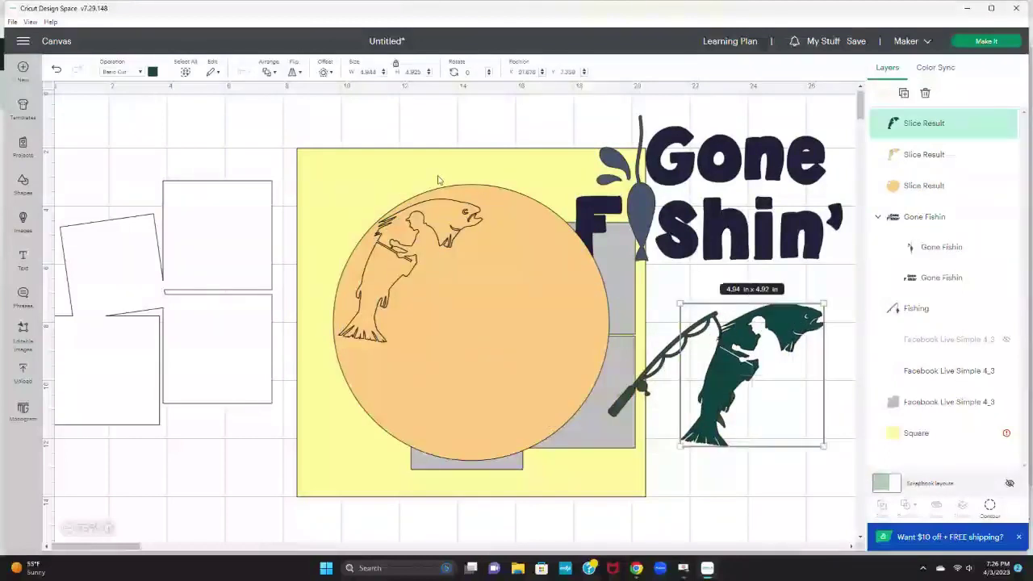
{"action": "left_click_drag", "start_coordinate": [450, 211], "coordinate": [839, 334]}
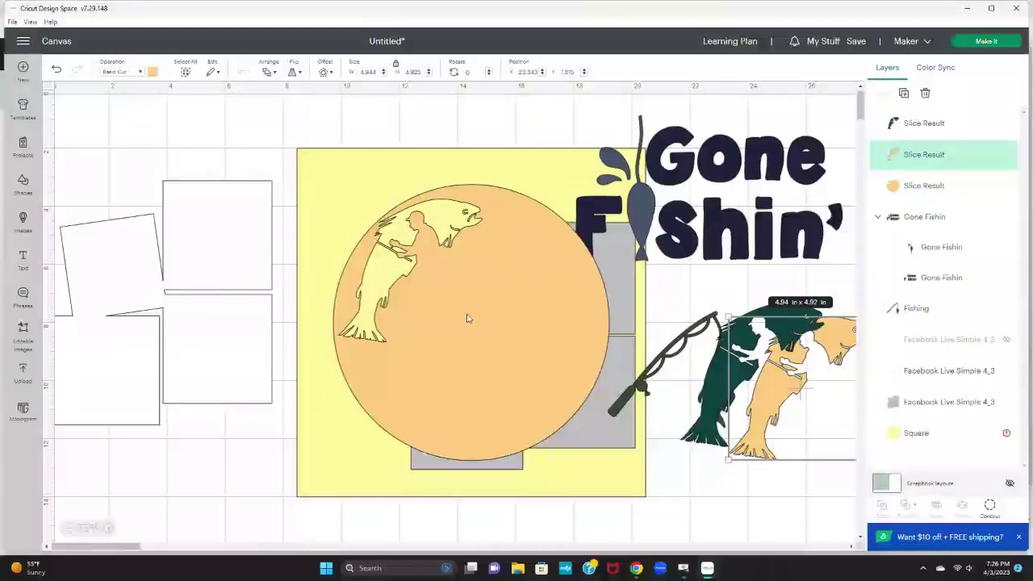
{"action": "mouse_move", "coordinate": [517, 280]}
{"action": "left_mouse_down"}
{"action": "mouse_move", "coordinate": [414, 212]}
{"action": "mouse_move", "coordinate": [276, 302]}
{"action": "mouse_move", "coordinate": [286, 272]}
{"action": "mouse_move", "coordinate": [552, 295]}
{"action": "mouse_move", "coordinate": [522, 294]}
{"action": "left_mouse_up"}
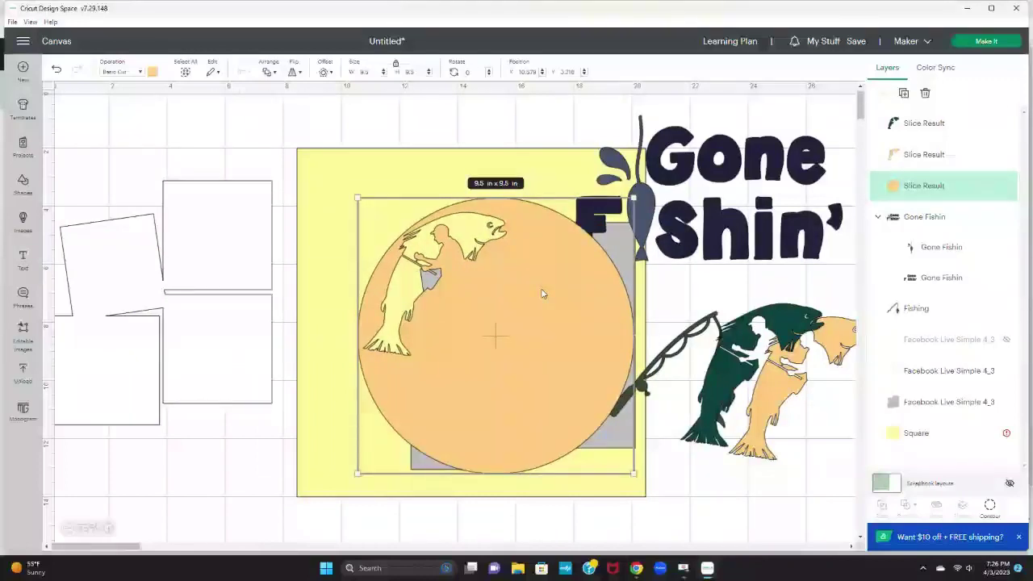
{"action": "left_click", "coordinate": [636, 434]}
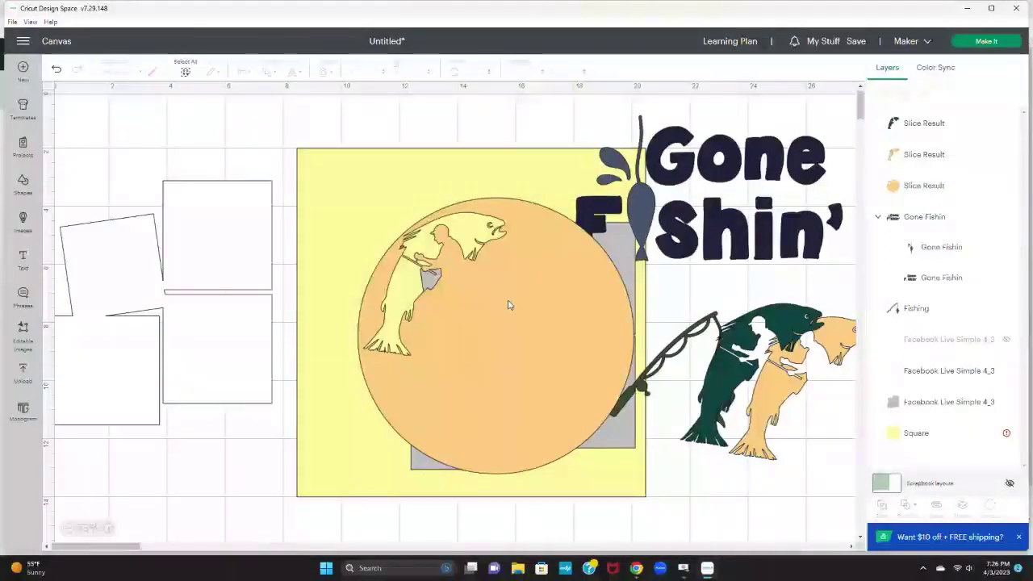
Delete the leftover green trout and orange trout cutout beside the page.
{"action": "left_click", "coordinate": [783, 404]}
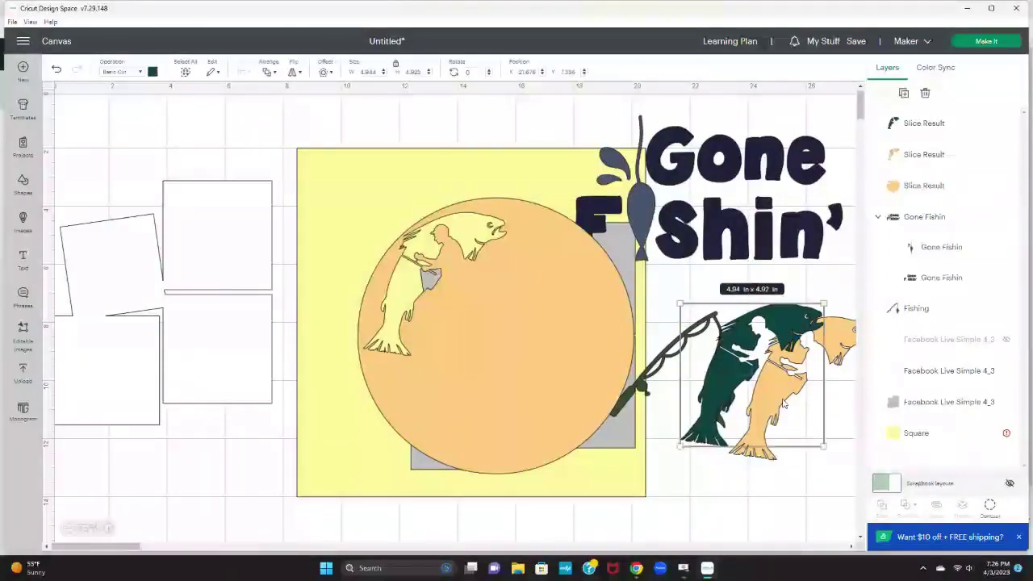
{"action": "left_click_drag", "start_coordinate": [775, 394], "coordinate": [757, 502]}
{"action": "key", "text": "Delete"}
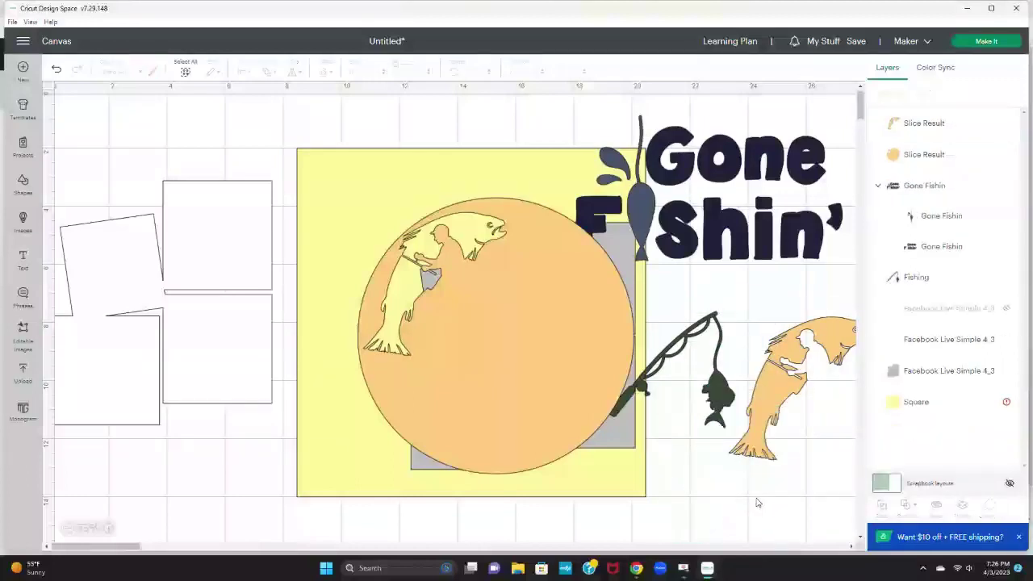
{"action": "left_click", "coordinate": [769, 382]}
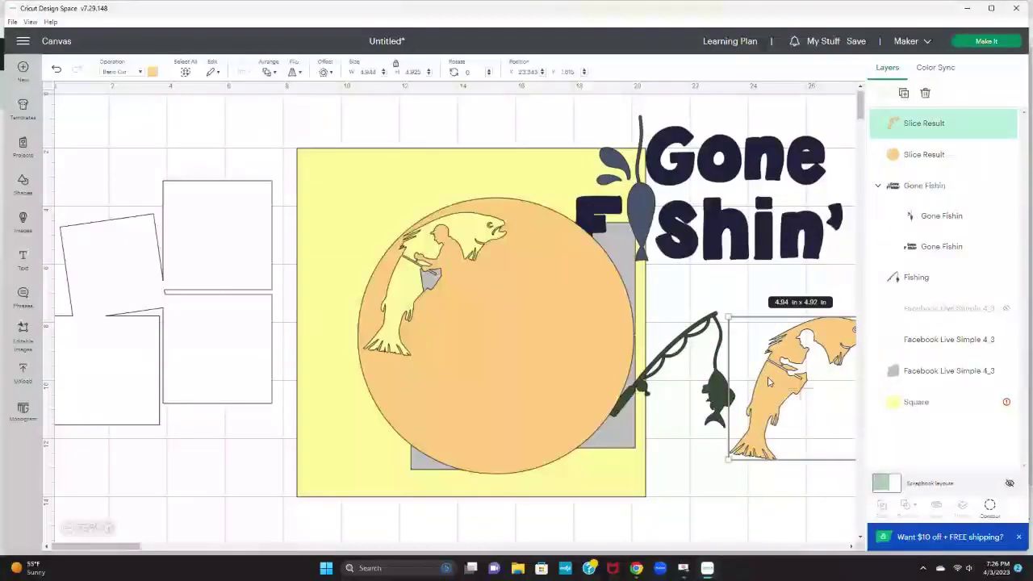
{"action": "key", "text": "Delete"}
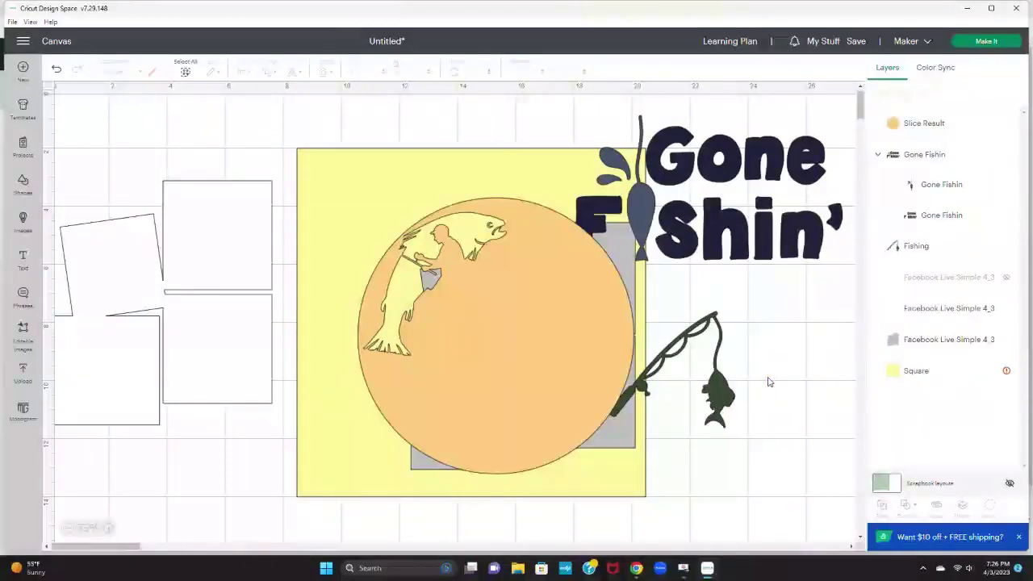
Reorder the layers so the orange trout-cutout circle lies beneath the fishing images and photo layouts, directly above the yellow square.
{"action": "left_click", "coordinate": [519, 276]}
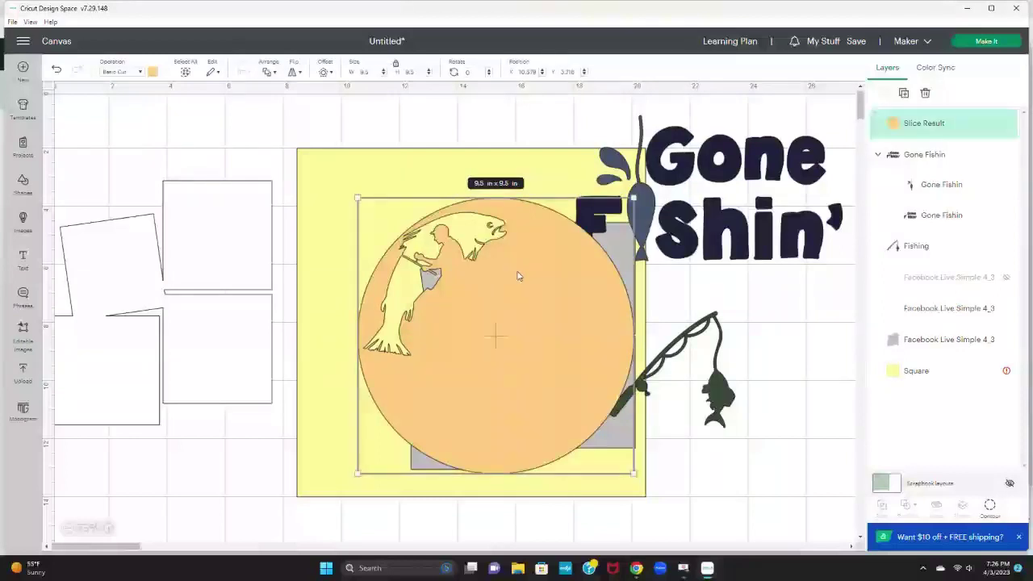
{"action": "left_click", "coordinate": [269, 73]}
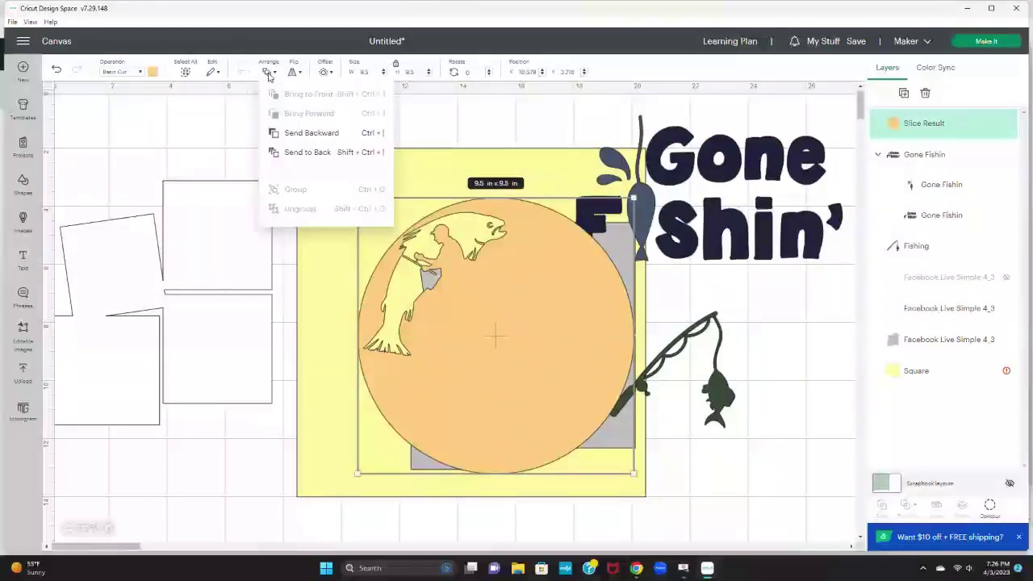
{"action": "left_click", "coordinate": [286, 137]}
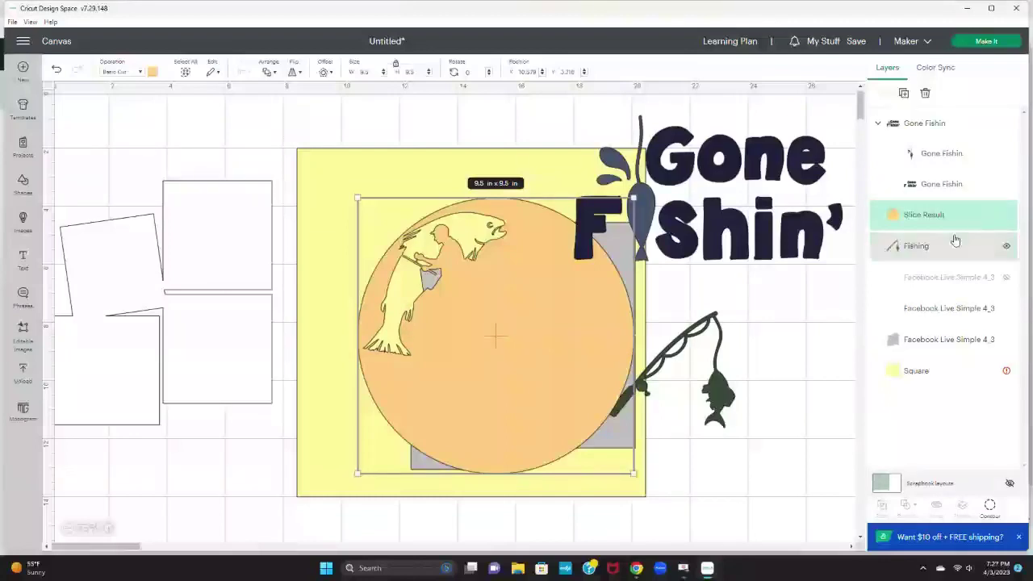
{"action": "left_click_drag", "start_coordinate": [958, 220], "coordinate": [948, 308]}
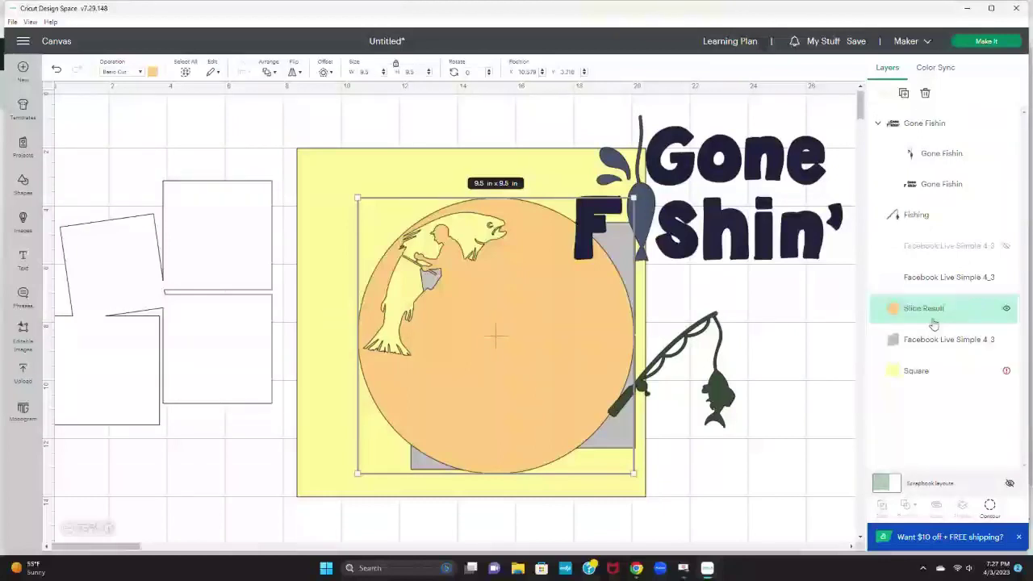
{"action": "left_click_drag", "start_coordinate": [891, 338], "coordinate": [910, 276]}
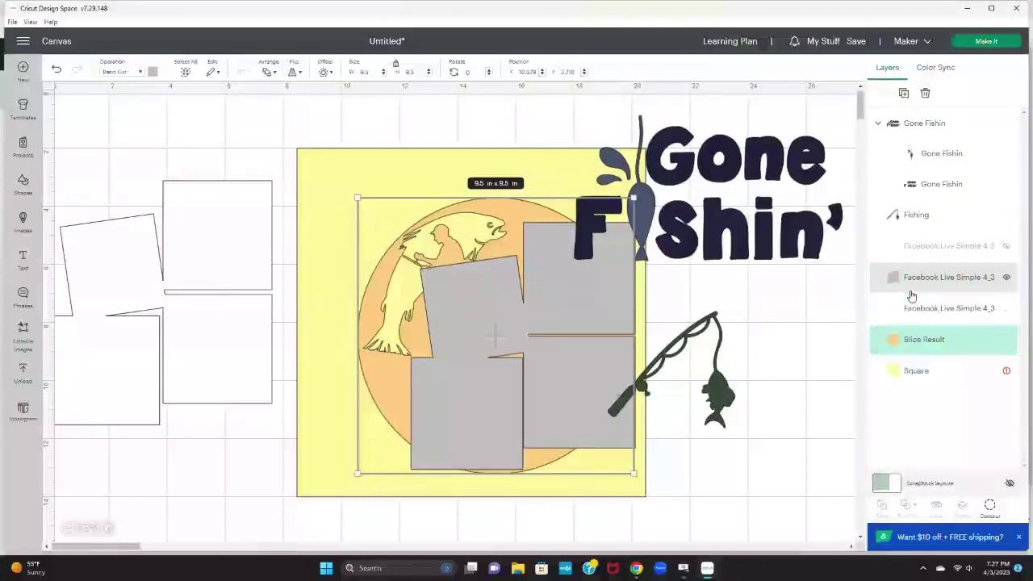
{"action": "left_click_drag", "start_coordinate": [911, 297], "coordinate": [918, 265]}
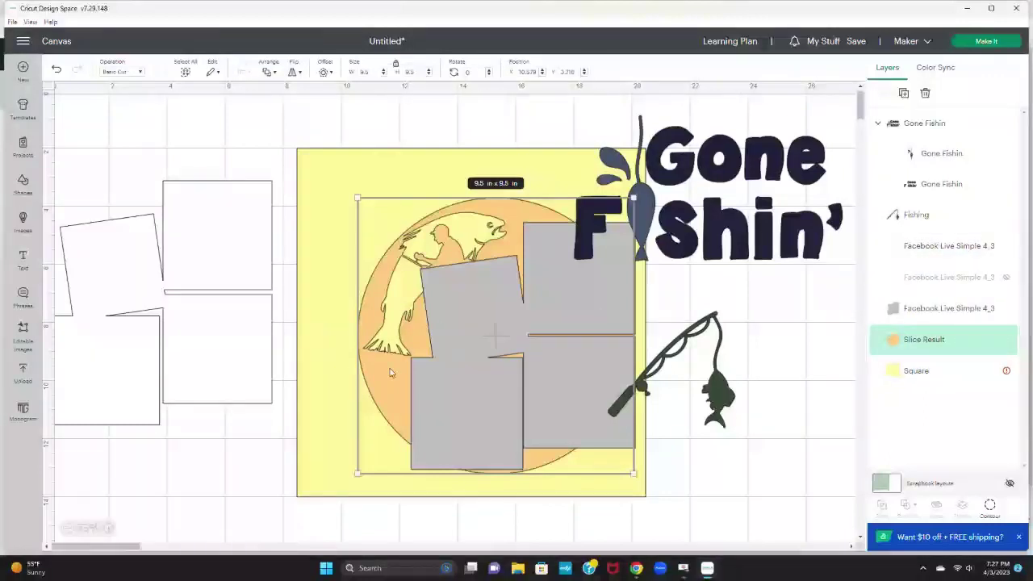
Shift the circle and gray layout up and left on the page, and pull the Gone Fishin title aside and hide it.
{"action": "left_click_drag", "start_coordinate": [570, 416], "coordinate": [564, 337]}
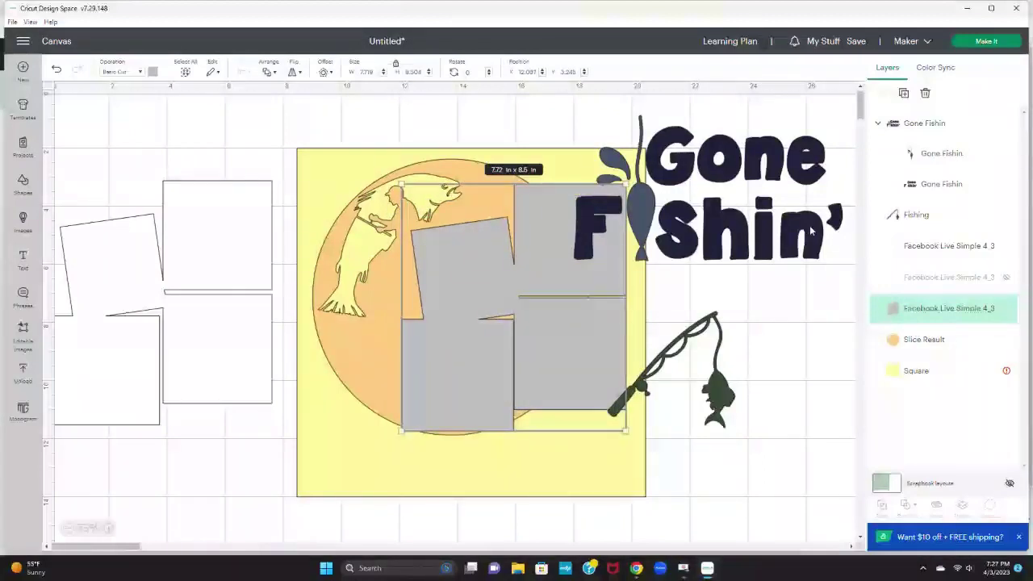
{"action": "left_click_drag", "start_coordinate": [811, 231], "coordinate": [455, 506]}
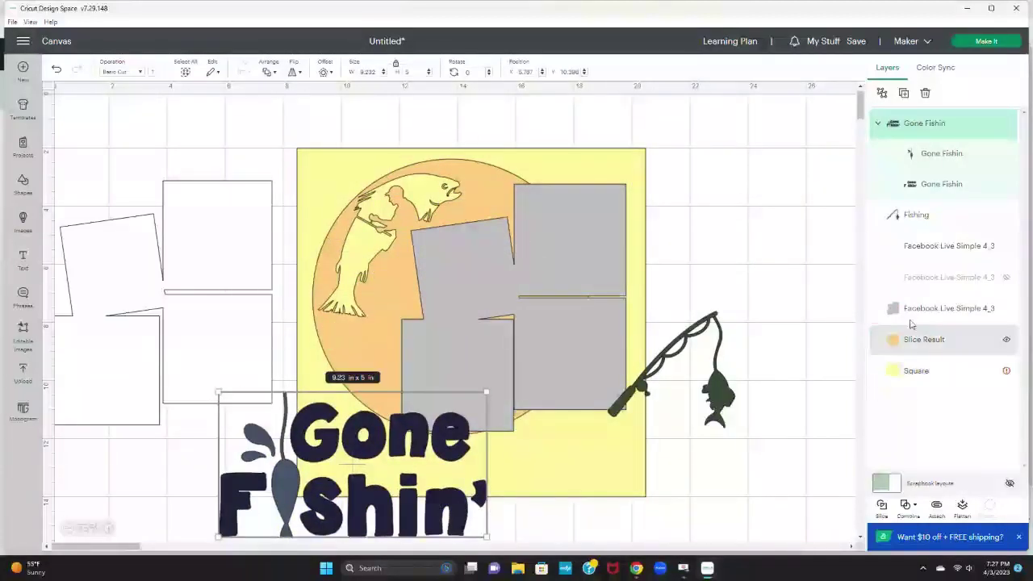
{"action": "left_click", "coordinate": [1007, 125]}
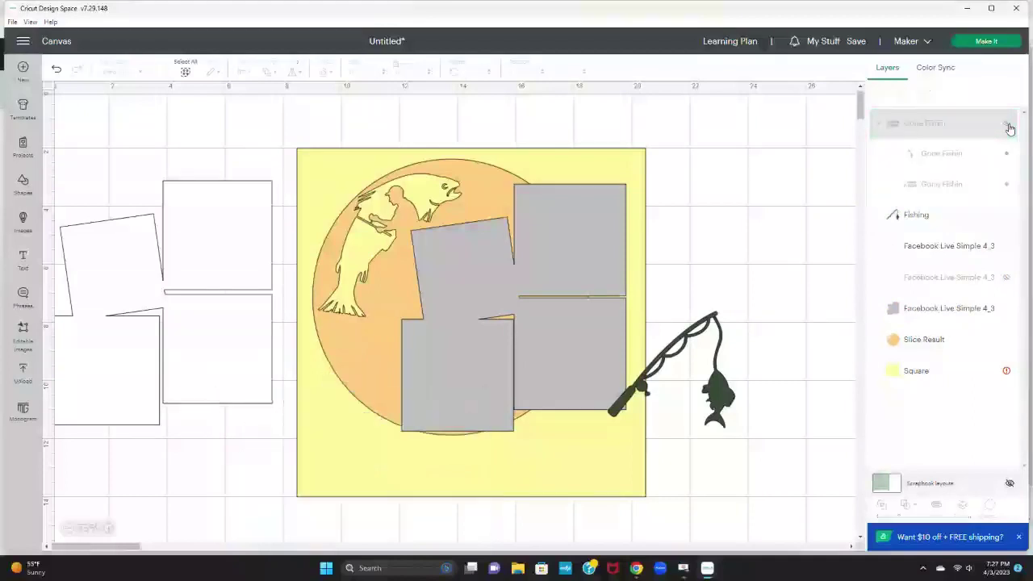
Shrink the fishing rod to about 2.14 x 1.96 in and place it on the tilted square of the white layout.
{"action": "left_click_drag", "start_coordinate": [690, 337], "coordinate": [483, 305]}
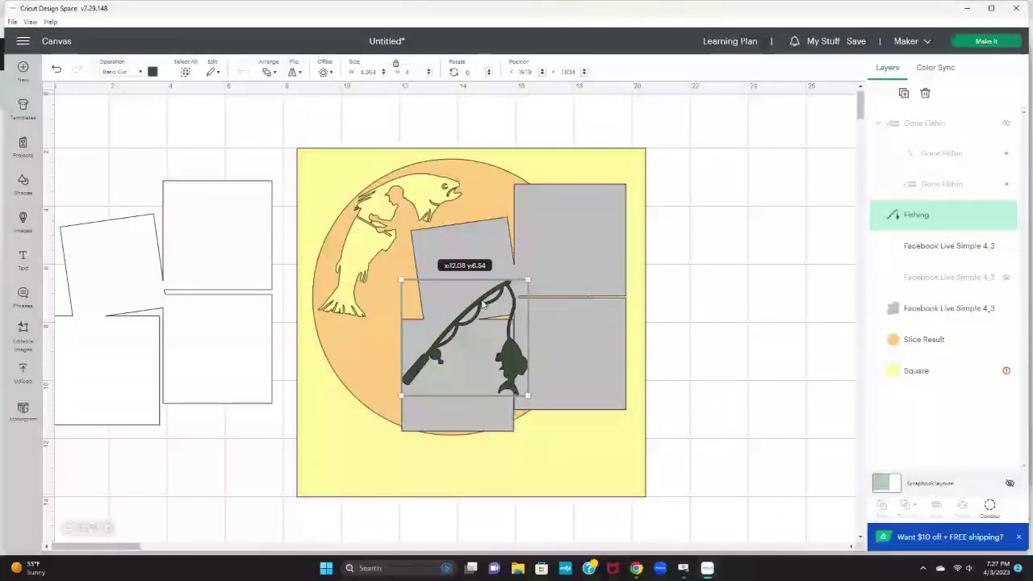
{"action": "left_click_drag", "start_coordinate": [483, 305], "coordinate": [482, 305]}
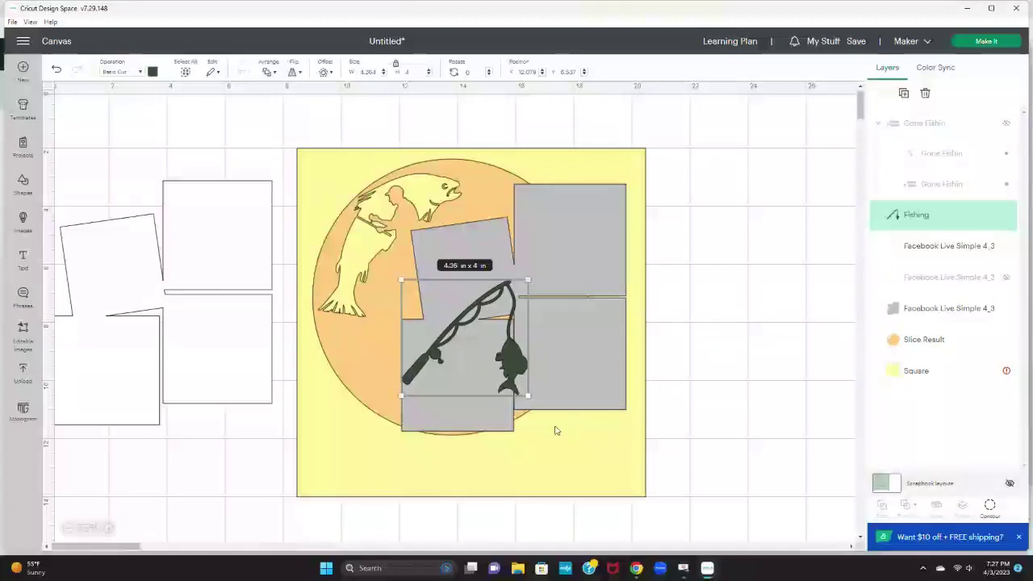
{"action": "left_click_drag", "start_coordinate": [528, 395], "coordinate": [464, 331]}
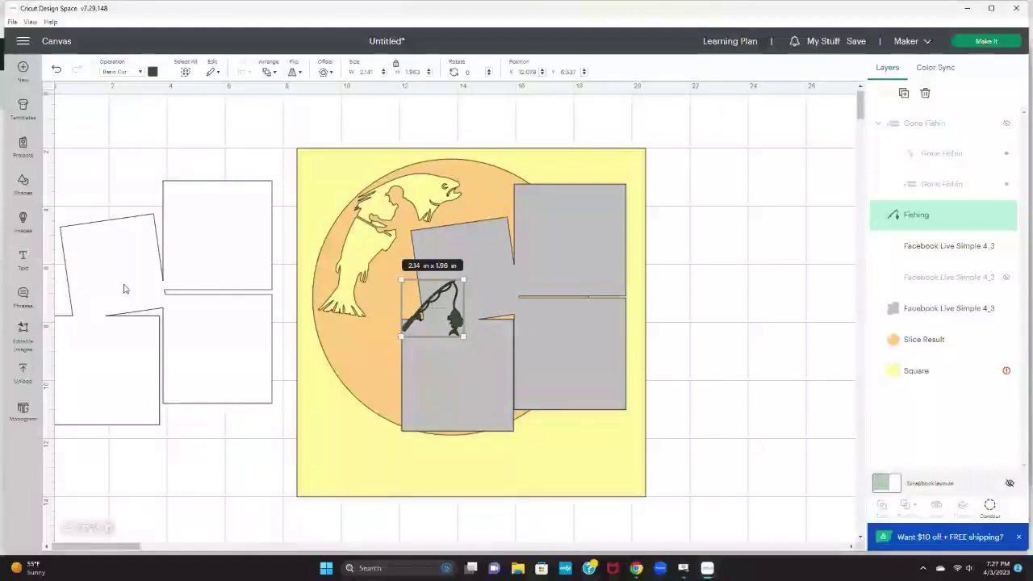
{"action": "left_click_drag", "start_coordinate": [453, 325], "coordinate": [124, 267]}
Move the assembled yellow page farther right, bring the white layout beside it, and put the fishing rod back on its tilted square.
{"action": "left_click_drag", "start_coordinate": [666, 523], "coordinate": [281, 120]}
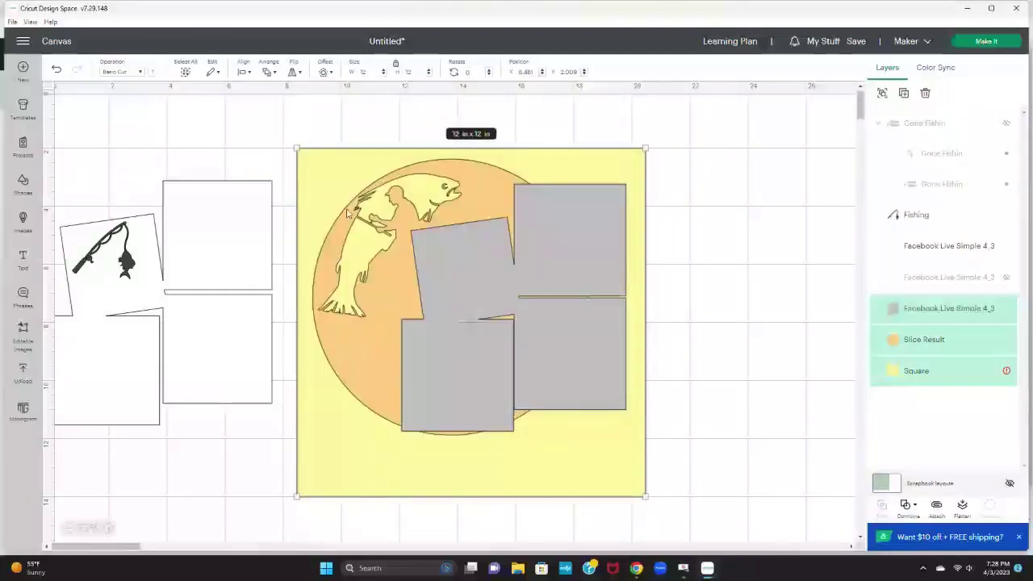
{"action": "left_click_drag", "start_coordinate": [323, 196], "coordinate": [538, 194]}
{"action": "left_click_drag", "start_coordinate": [189, 281], "coordinate": [396, 271]}
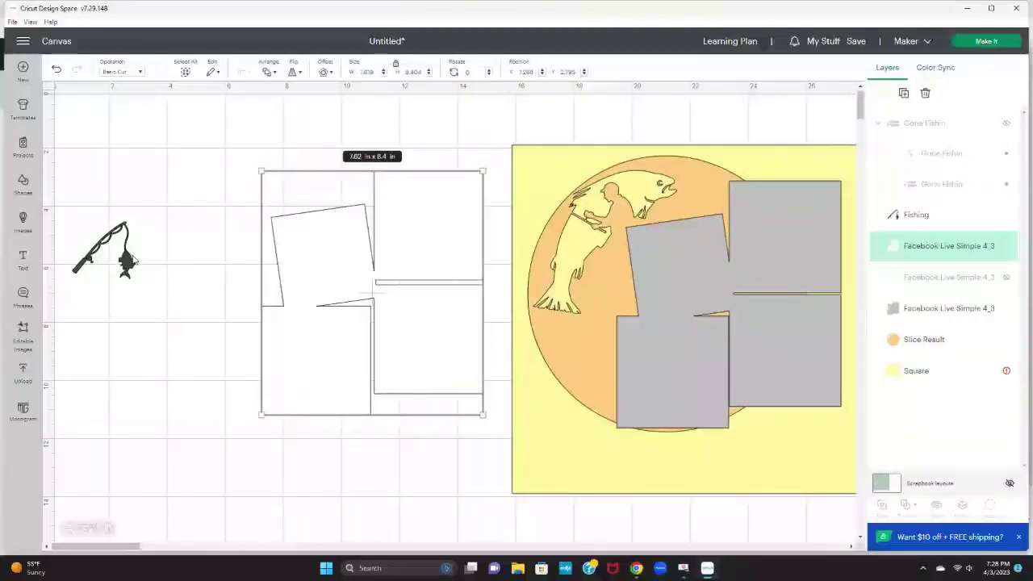
{"action": "left_click_drag", "start_coordinate": [135, 258], "coordinate": [340, 260]}
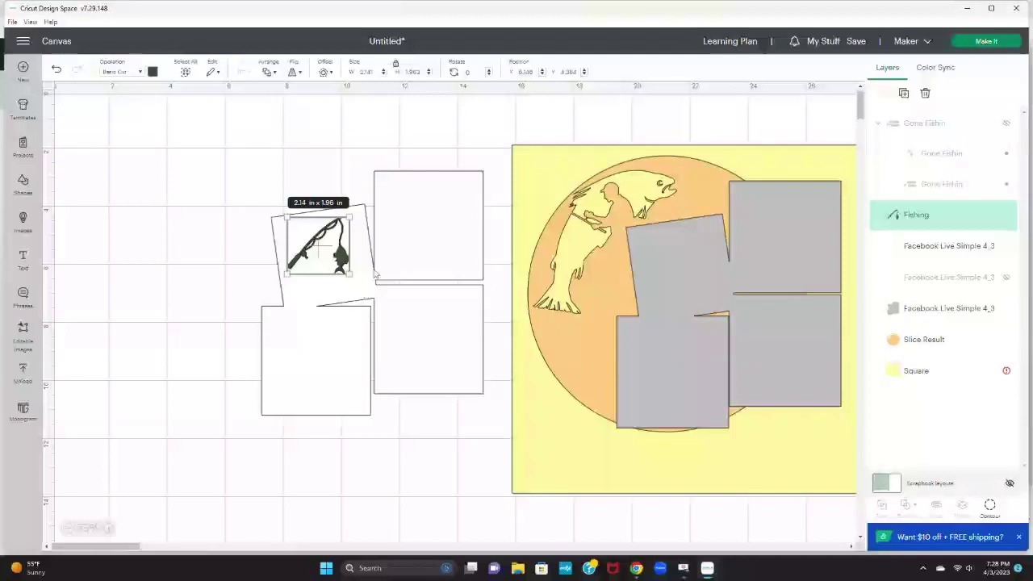
Try flipping the fishing rod horizontally and undo the flip.
{"action": "left_click", "coordinate": [292, 73]}
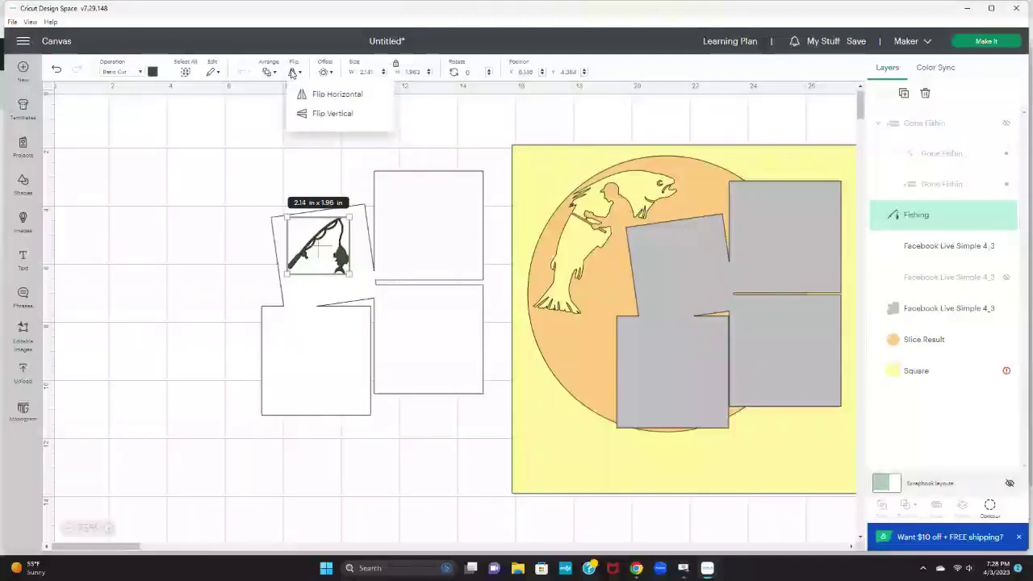
{"action": "left_click", "coordinate": [359, 93]}
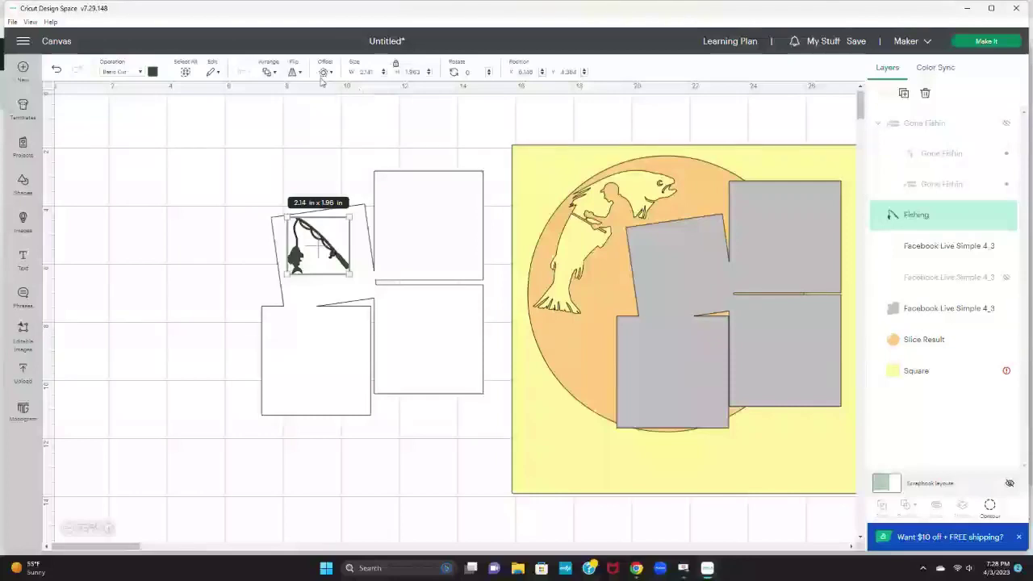
{"action": "left_click", "coordinate": [57, 71]}
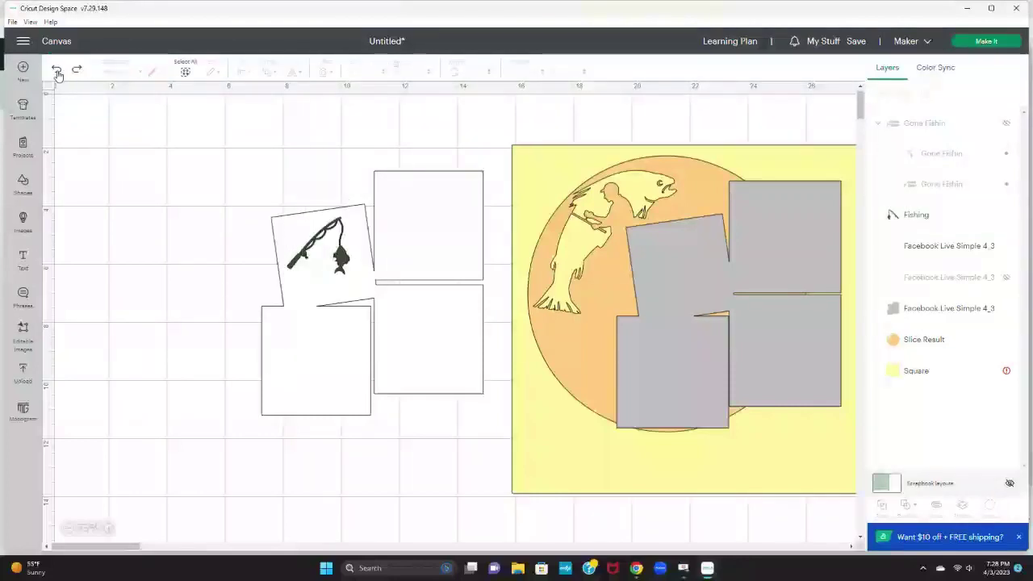
Shrink the fishing rod to about 1.2 x 1.1 in and place it in the lower right corner of the tilted white square.
{"action": "left_click", "coordinate": [349, 264]}
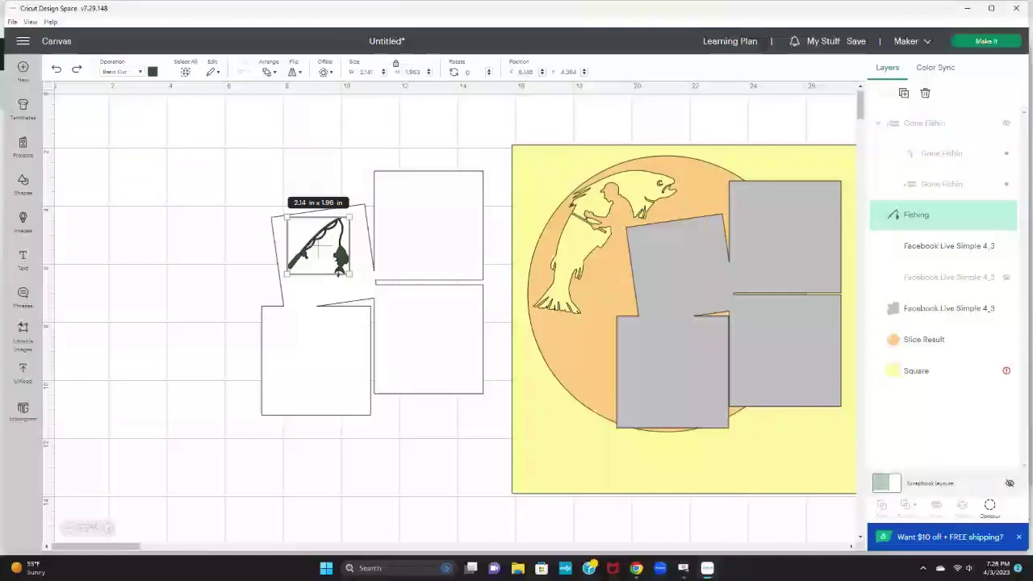
{"action": "left_click_drag", "start_coordinate": [349, 273], "coordinate": [331, 257]}
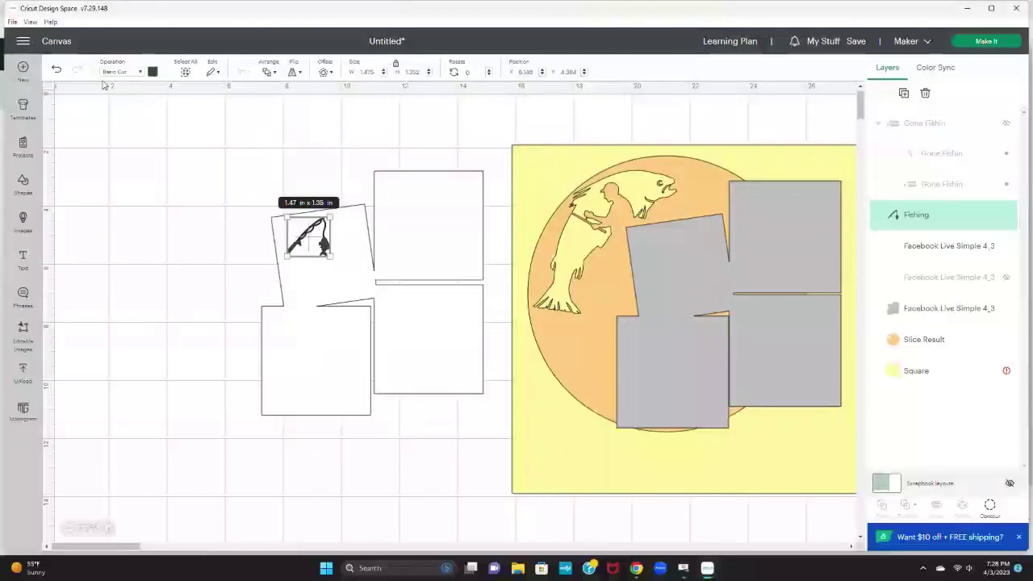
{"action": "left_click", "coordinate": [56, 69]}
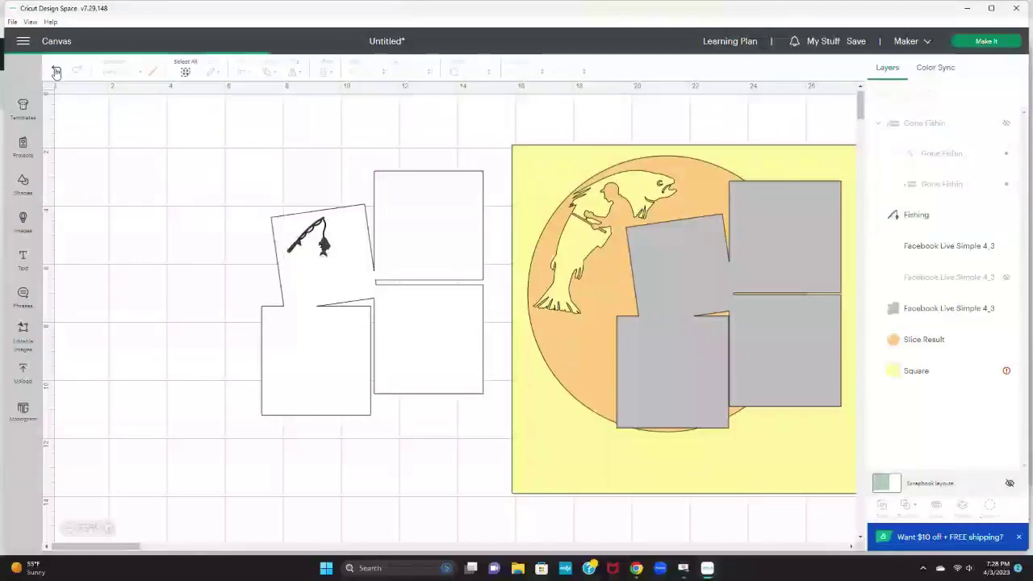
{"action": "left_click_drag", "start_coordinate": [342, 264], "coordinate": [362, 288]}
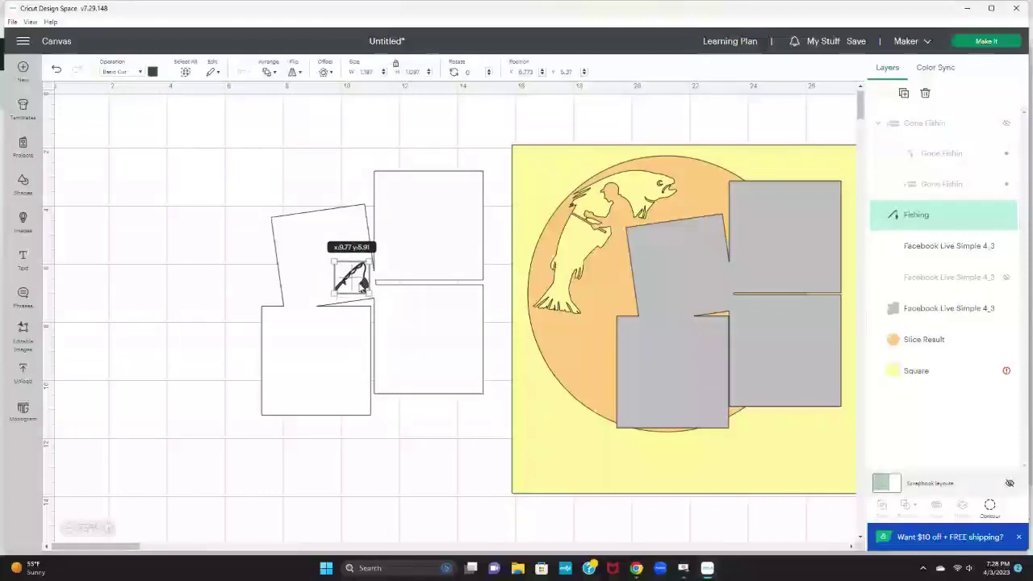
{"action": "left_click", "coordinate": [428, 446]}
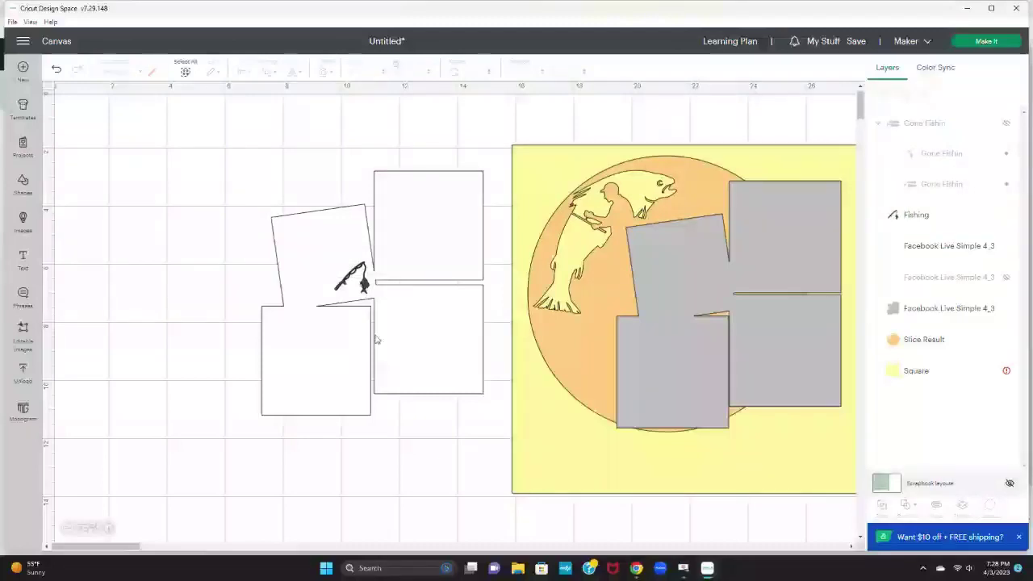
Change the fishing rod's operation from basic cut to Pen.
{"action": "left_click", "coordinate": [363, 284]}
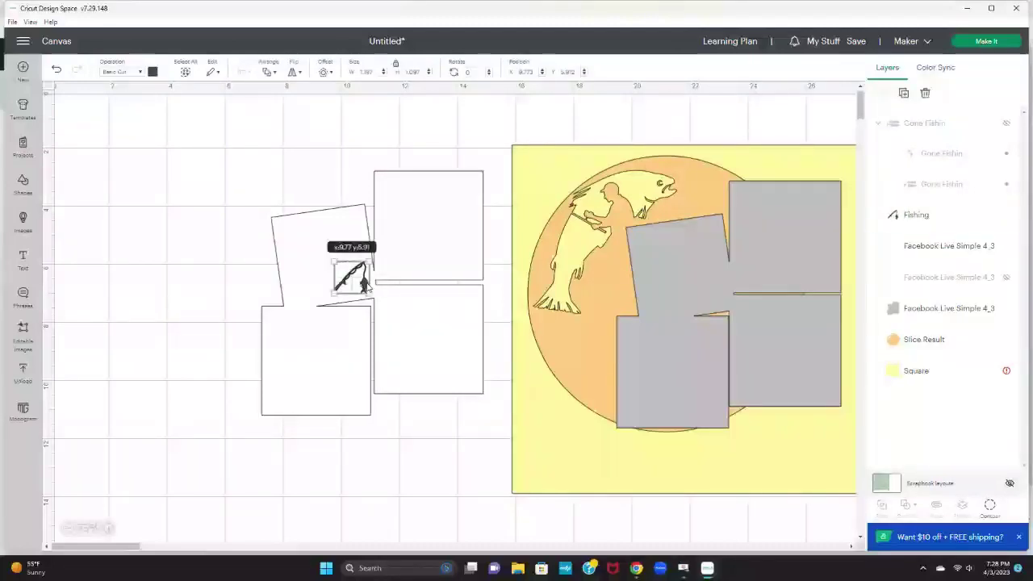
{"action": "left_click", "coordinate": [141, 73]}
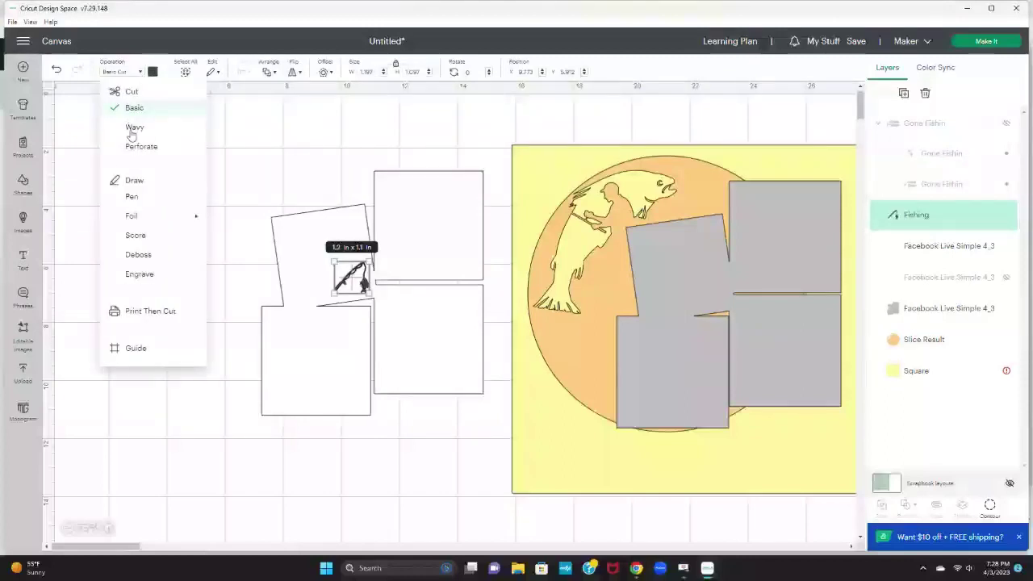
{"action": "left_click", "coordinate": [129, 198]}
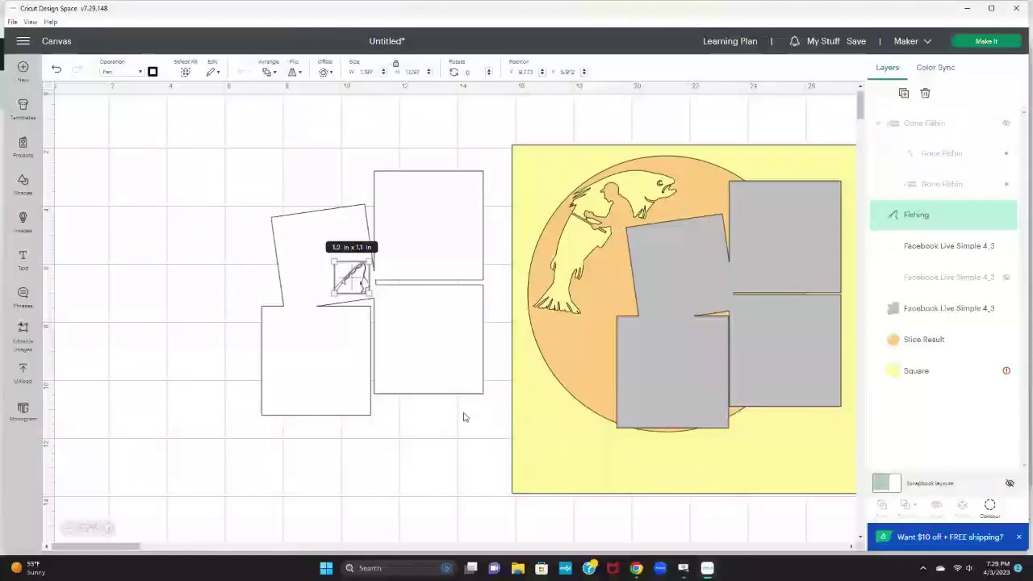
{"action": "left_click", "coordinate": [439, 452]}
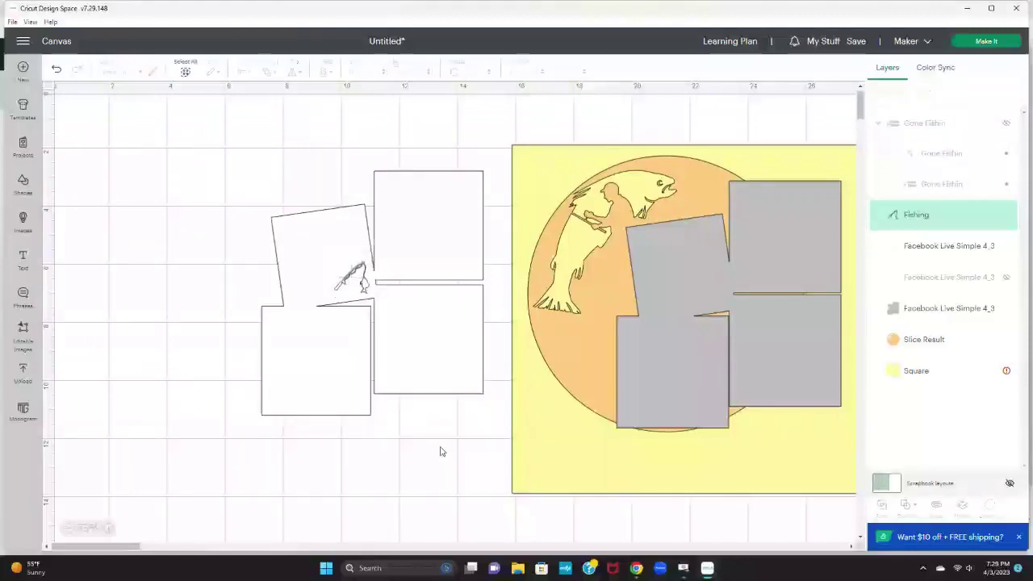
Attach the pen-drawn fishing rod to the white photo layout.
{"action": "left_click", "coordinate": [114, 528]}
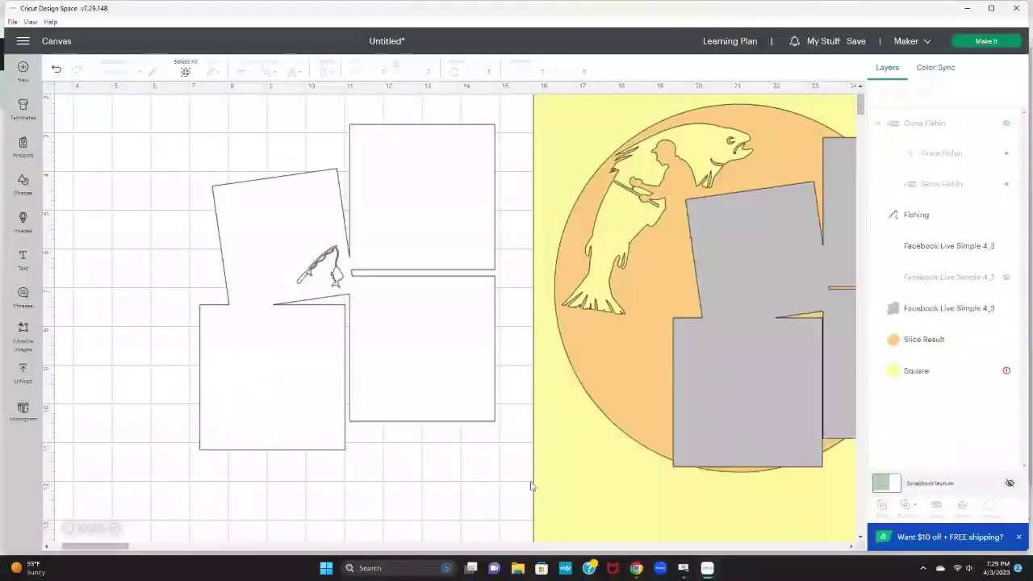
{"action": "left_click_drag", "start_coordinate": [519, 482], "coordinate": [172, 108]}
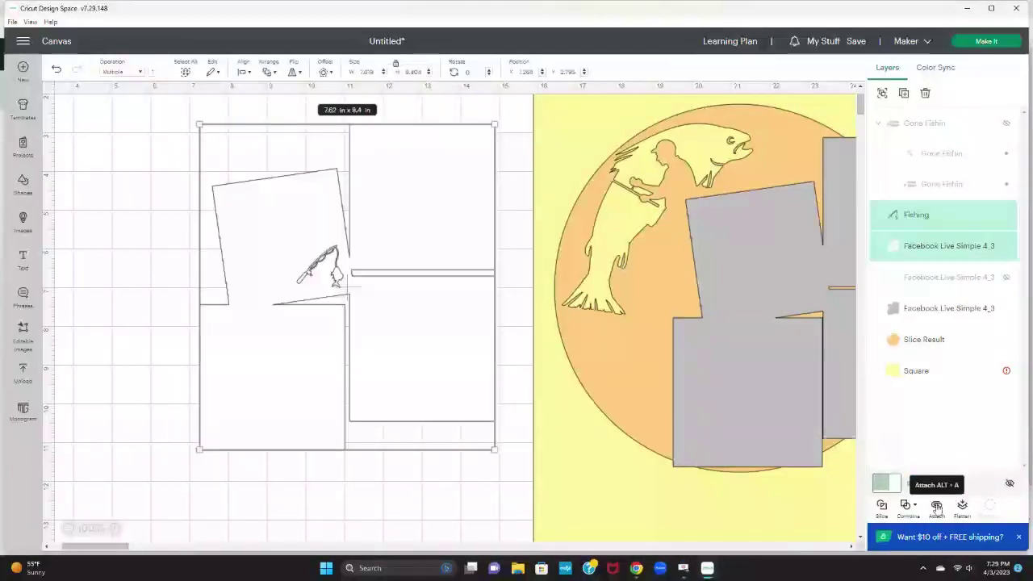
{"action": "left_click", "coordinate": [935, 506]}
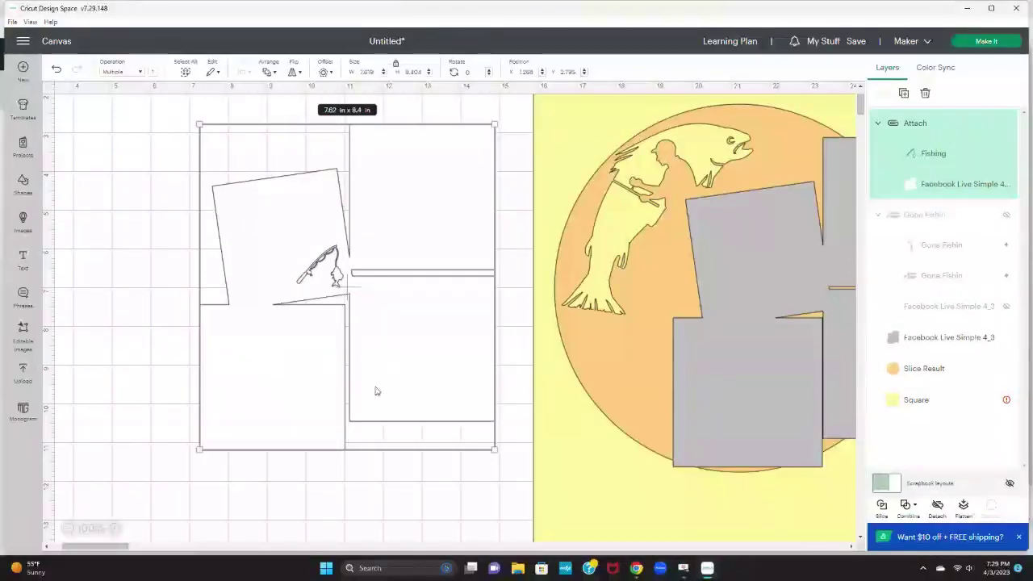
Move the yellow square and the orange trout-cutout circle left so they sit behind the white layout.
{"action": "left_click", "coordinate": [67, 529]}
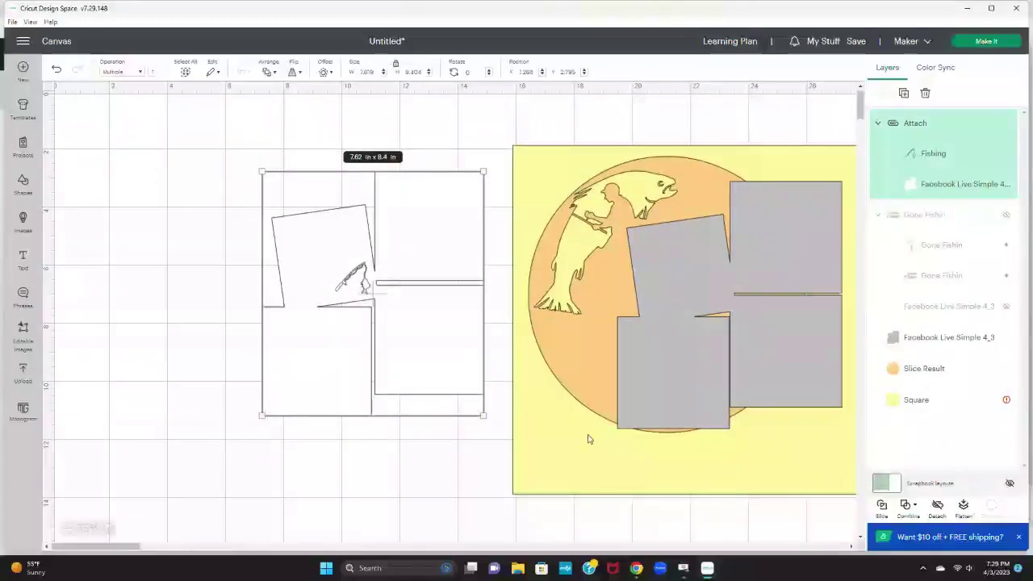
{"action": "left_click_drag", "start_coordinate": [602, 465], "coordinate": [274, 439]}
{"action": "left_click_drag", "start_coordinate": [599, 368], "coordinate": [272, 338]}
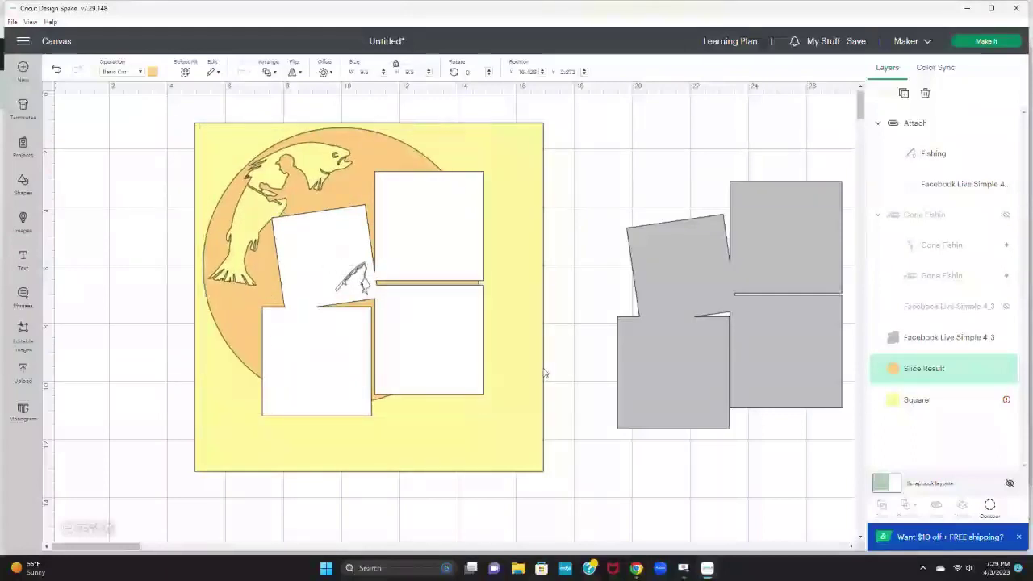
Set the white layout aside, place the gray layout over the circle's lower right, and center the white layout on top of it.
{"action": "left_click", "coordinate": [563, 330]}
{"action": "left_click_drag", "start_coordinate": [454, 390], "coordinate": [798, 580]}
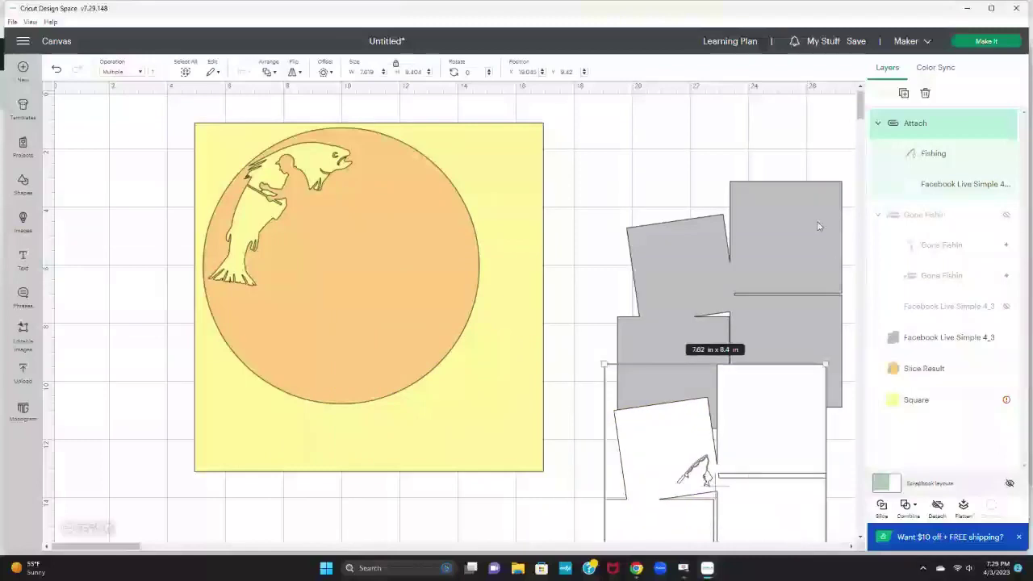
{"action": "left_click_drag", "start_coordinate": [800, 232], "coordinate": [477, 247]}
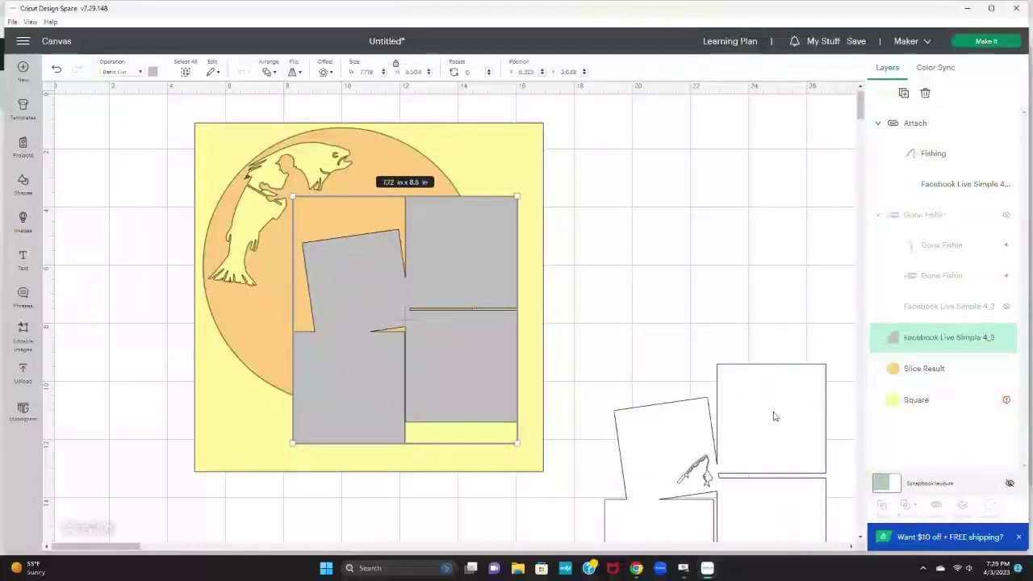
{"action": "left_click_drag", "start_coordinate": [774, 417], "coordinate": [463, 249]}
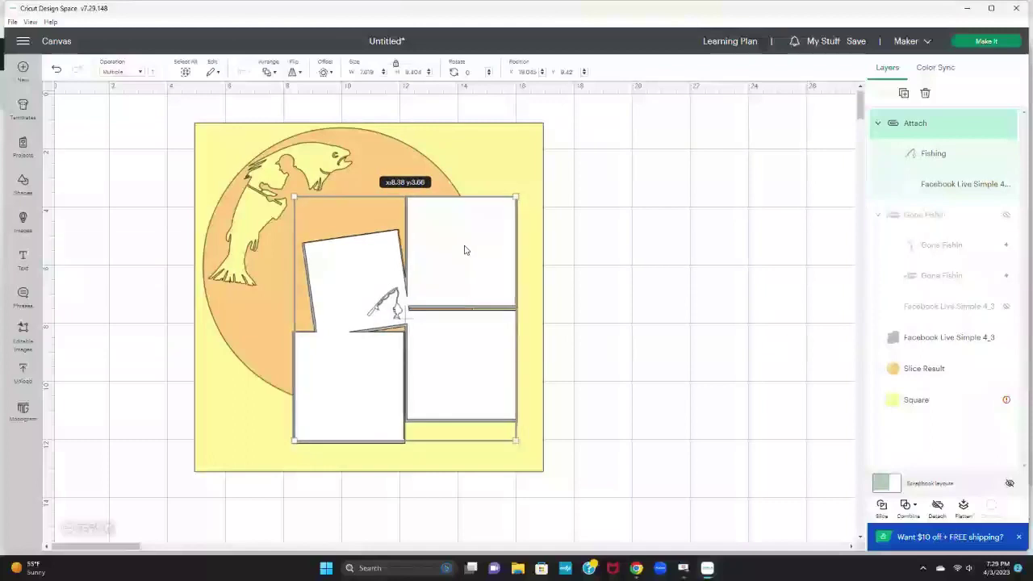
Hide the 12 x 12 in yellow square and preview how the gray, white and orange pieces are laid out on the cutting mats.
{"action": "left_click", "coordinate": [659, 218]}
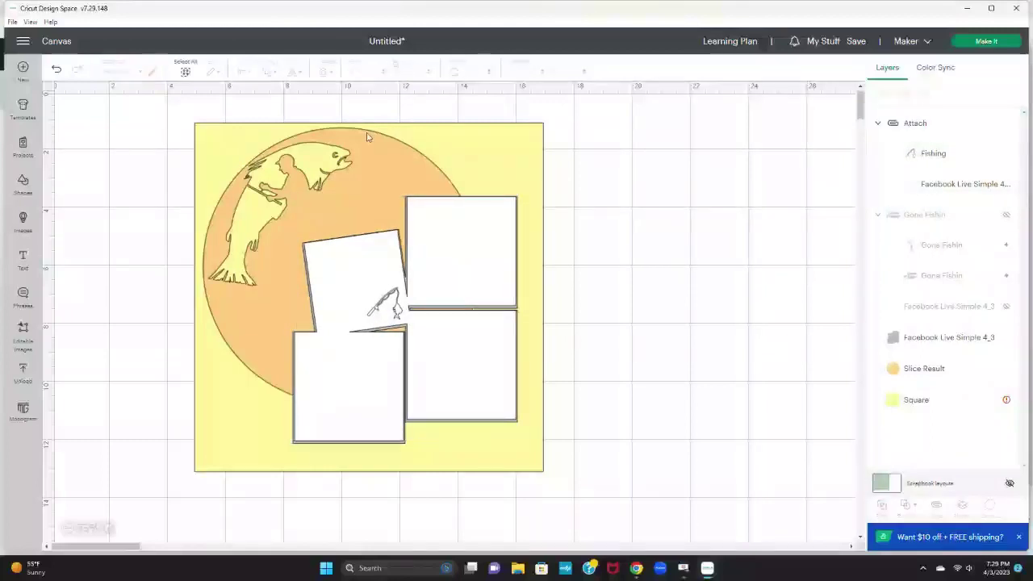
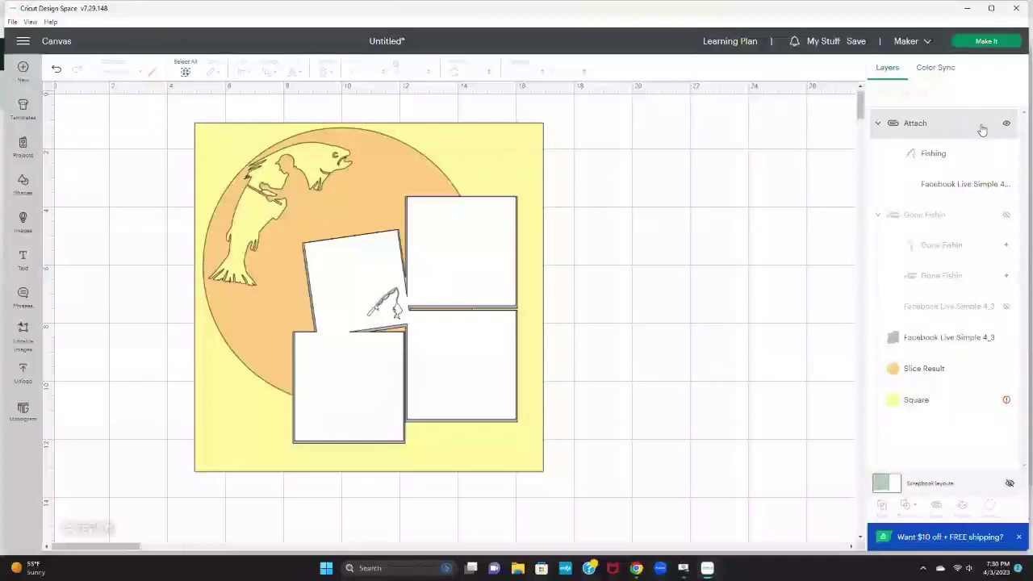
{"action": "left_click", "coordinate": [994, 403]}
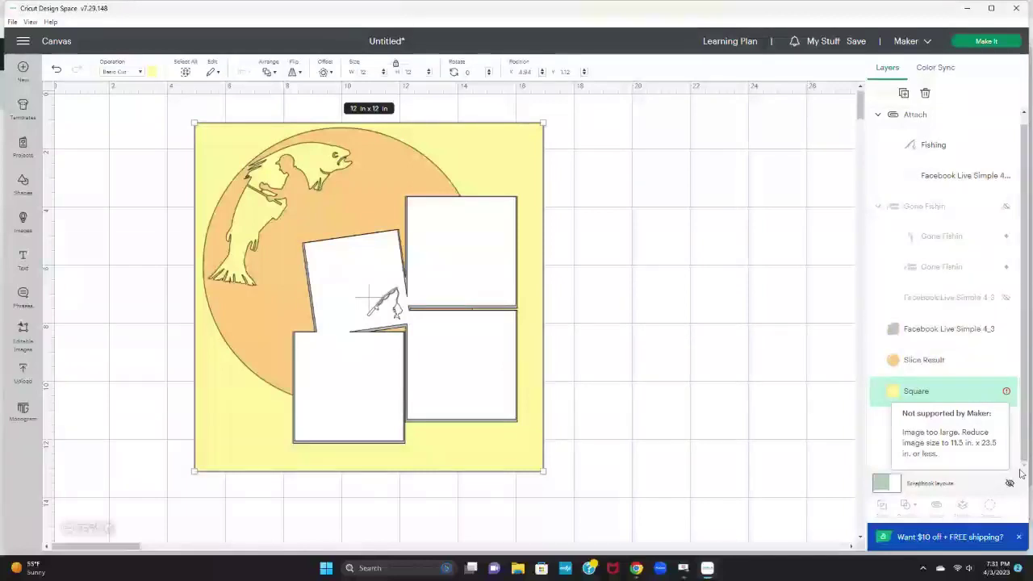
{"action": "left_click", "coordinate": [826, 417]}
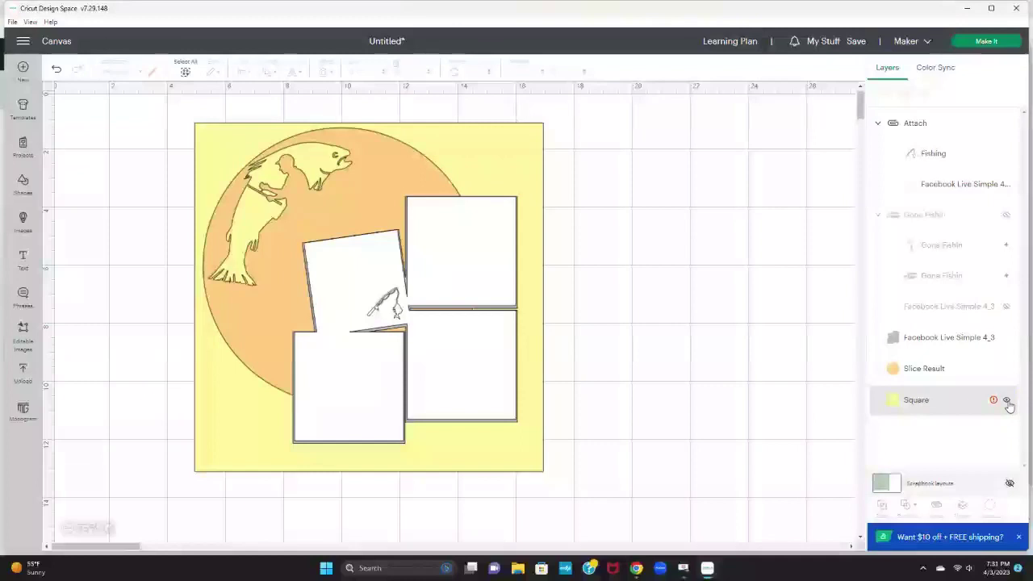
{"action": "left_click", "coordinate": [1007, 401]}
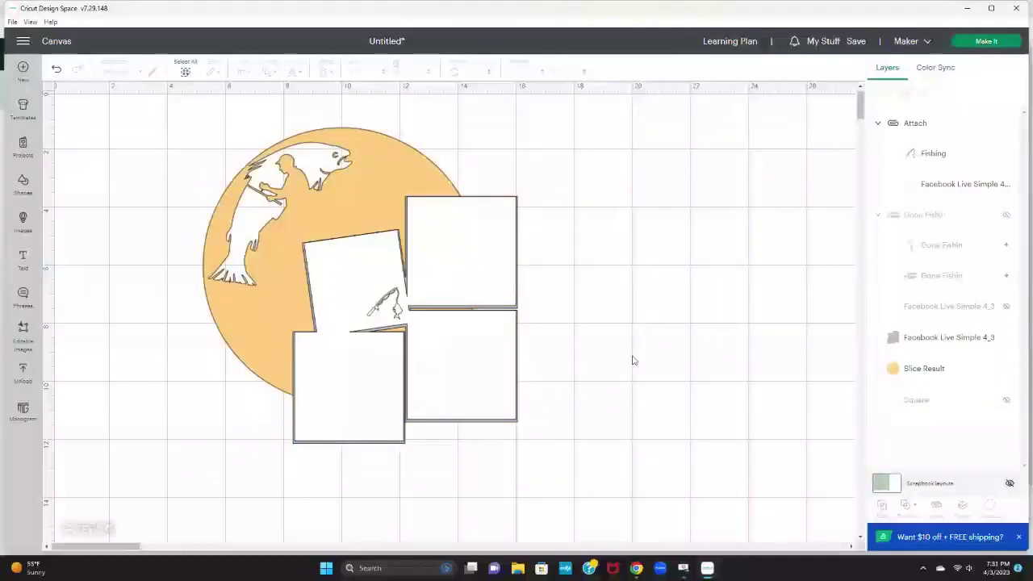
{"action": "left_click", "coordinate": [995, 43]}
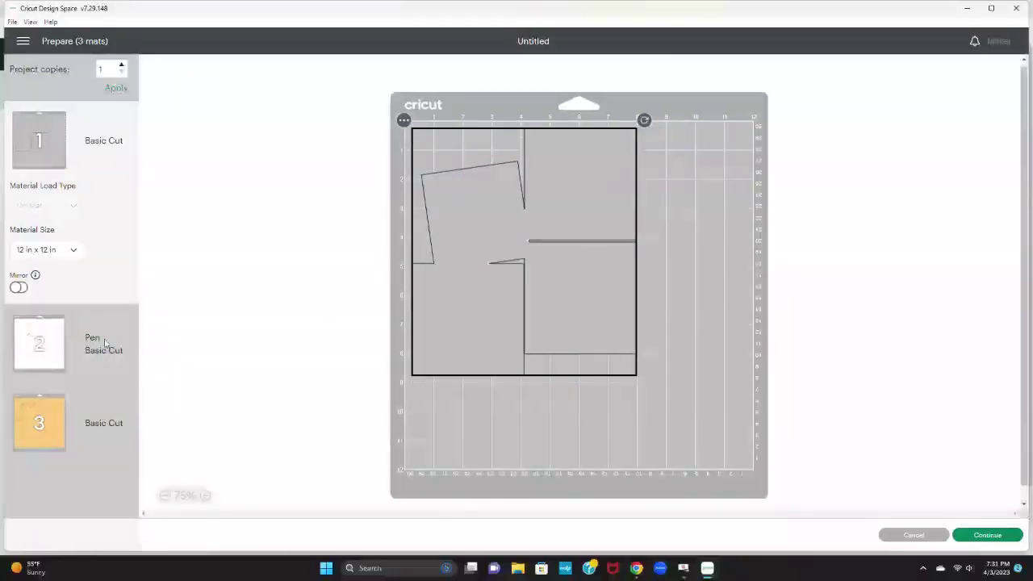
{"action": "left_click", "coordinate": [48, 355]}
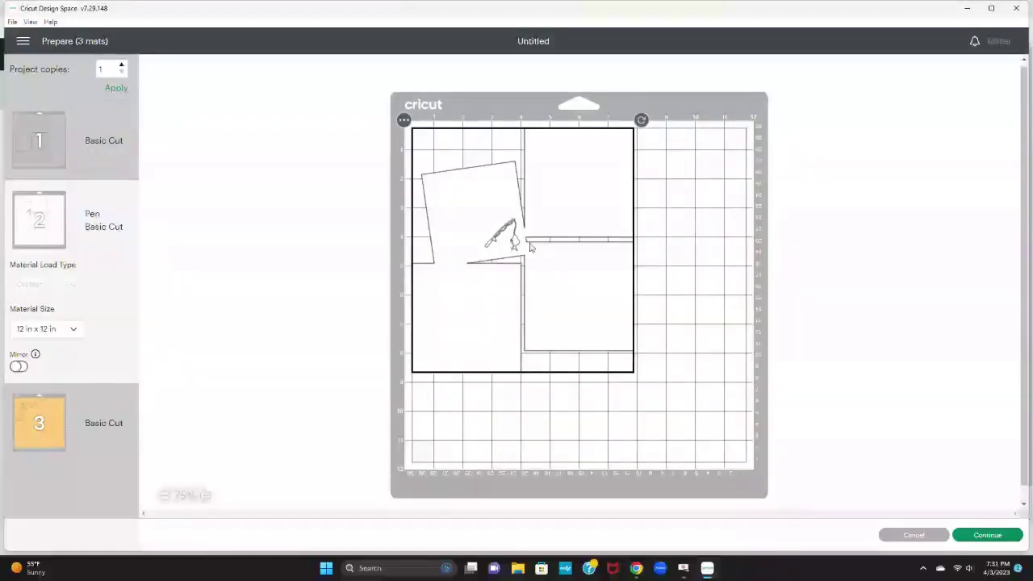
{"action": "left_click", "coordinate": [49, 434]}
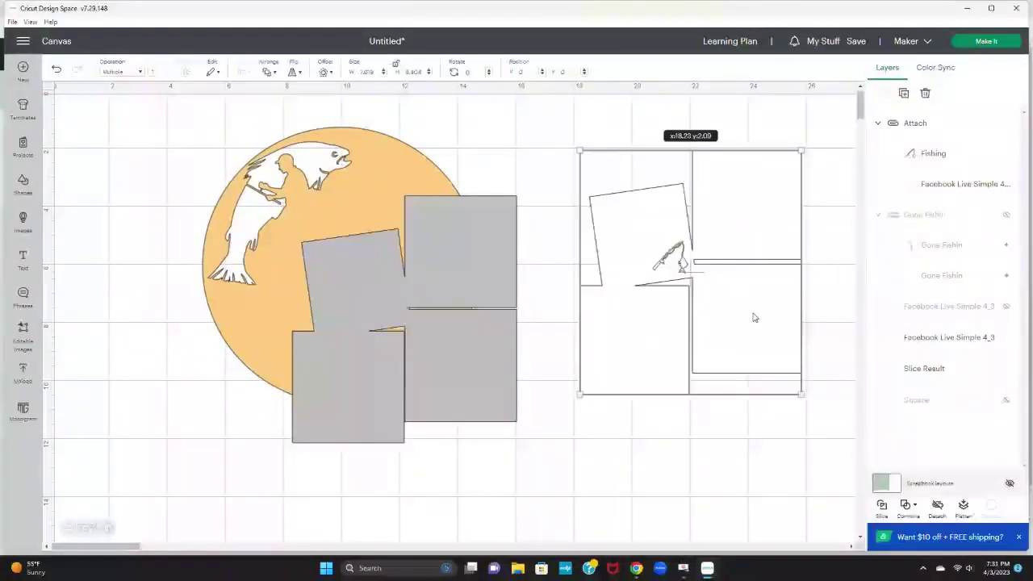
Show the yellow square again and reposition the gray photo layout over the circle, near the square's lower-right corner.
{"action": "left_click_drag", "start_coordinate": [452, 357], "coordinate": [782, 317]}
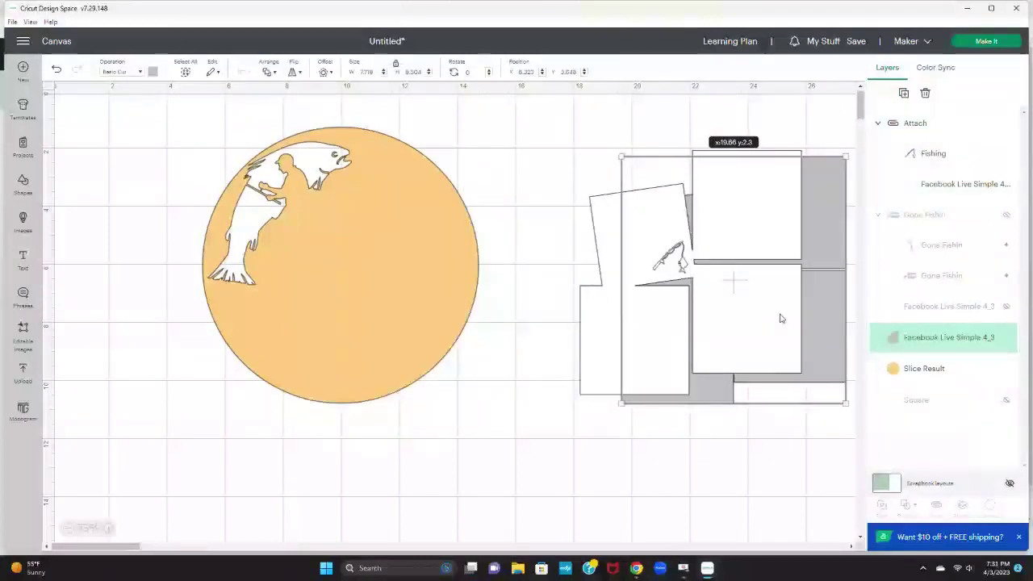
{"action": "left_click_drag", "start_coordinate": [831, 332], "coordinate": [497, 357]}
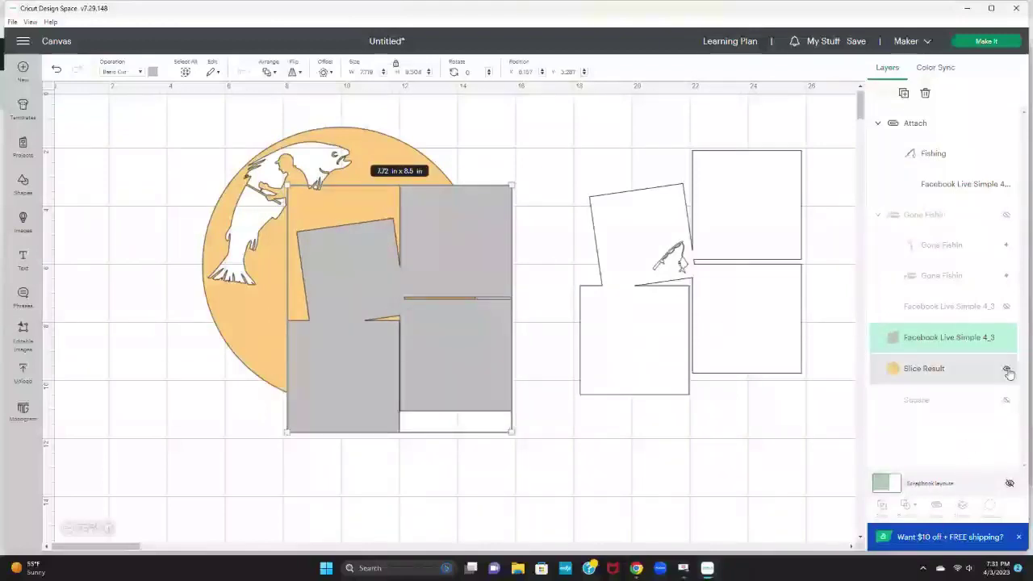
{"action": "left_click", "coordinate": [1006, 399]}
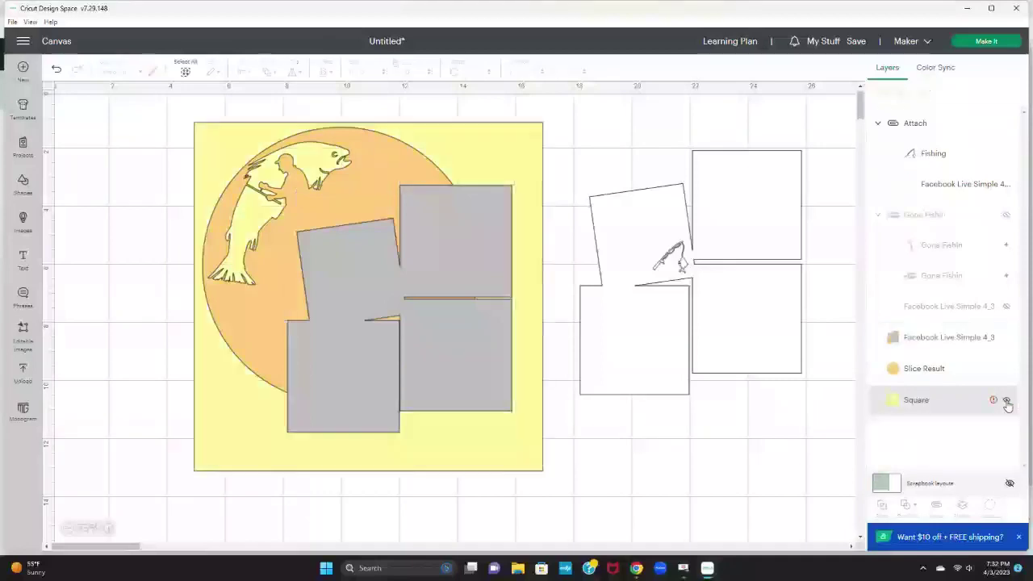
{"action": "left_click_drag", "start_coordinate": [489, 395], "coordinate": [497, 416]}
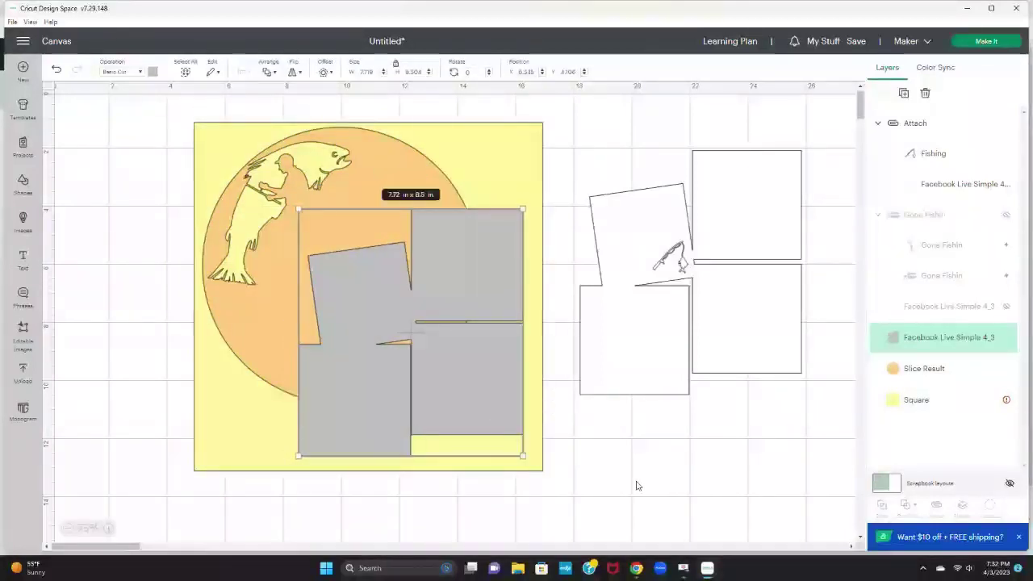
{"action": "left_click", "coordinate": [648, 485]}
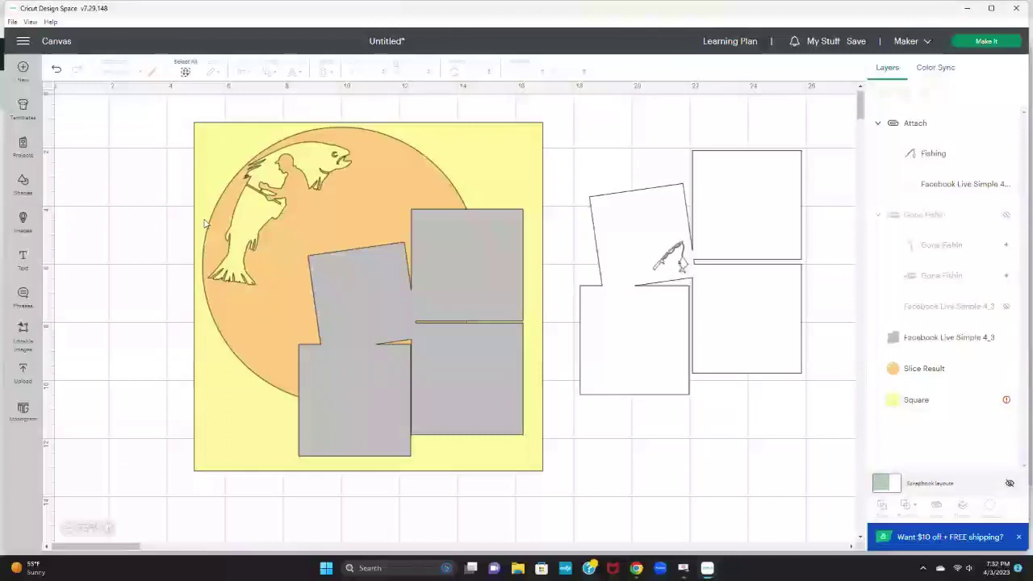
Add the text "Fishing at the Lake" to the canvas as the page title.
{"action": "left_click", "coordinate": [22, 260]}
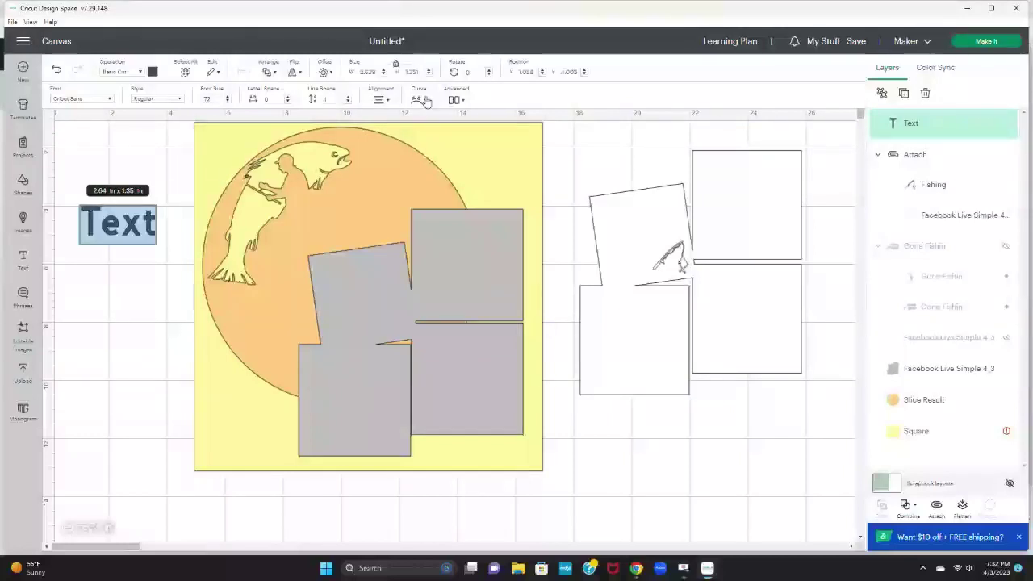
{"action": "type", "text": "Fis"}
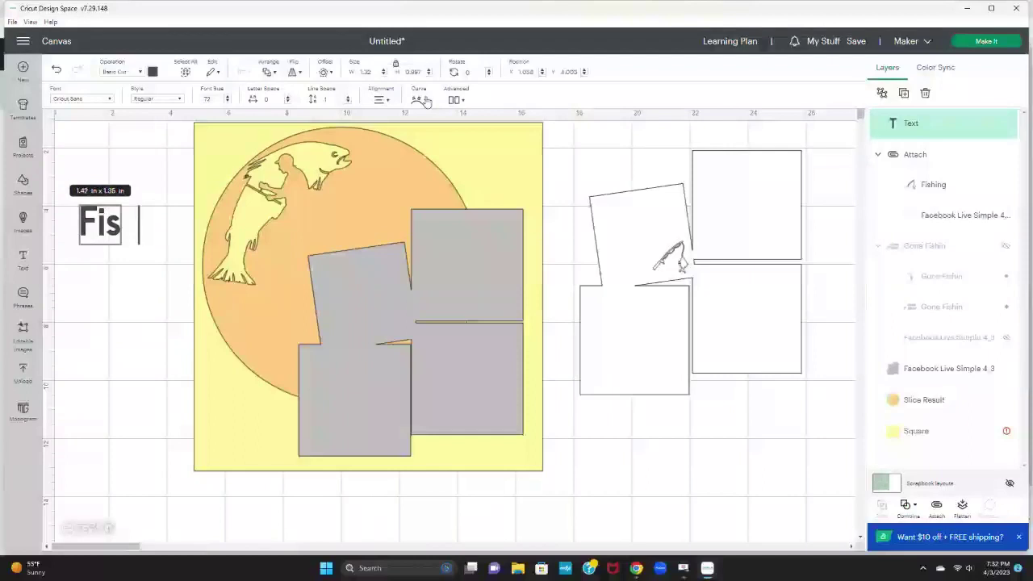
{"action": "type", "text": "hing at t"}
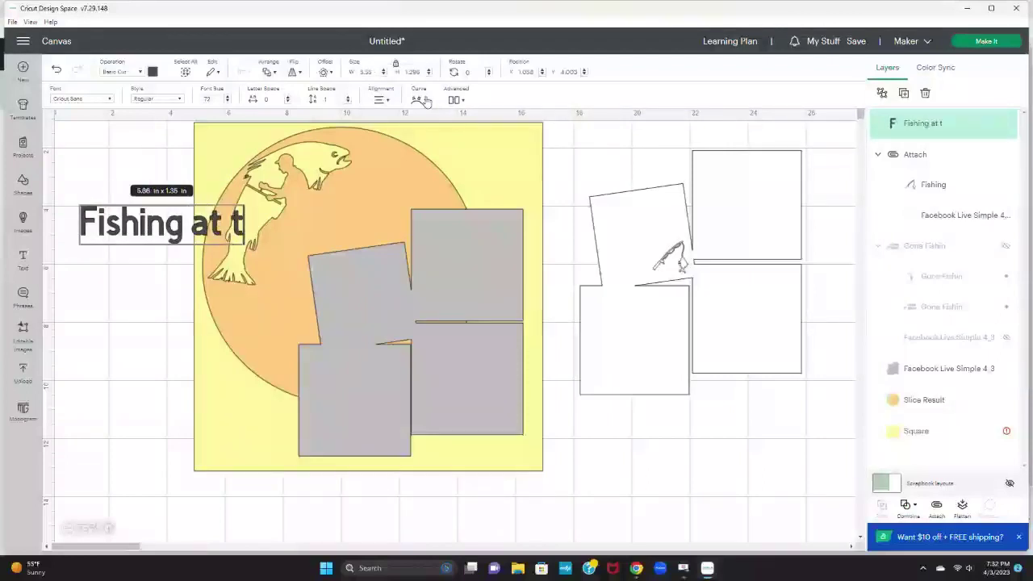
{"action": "type", "text": "he Lake"}
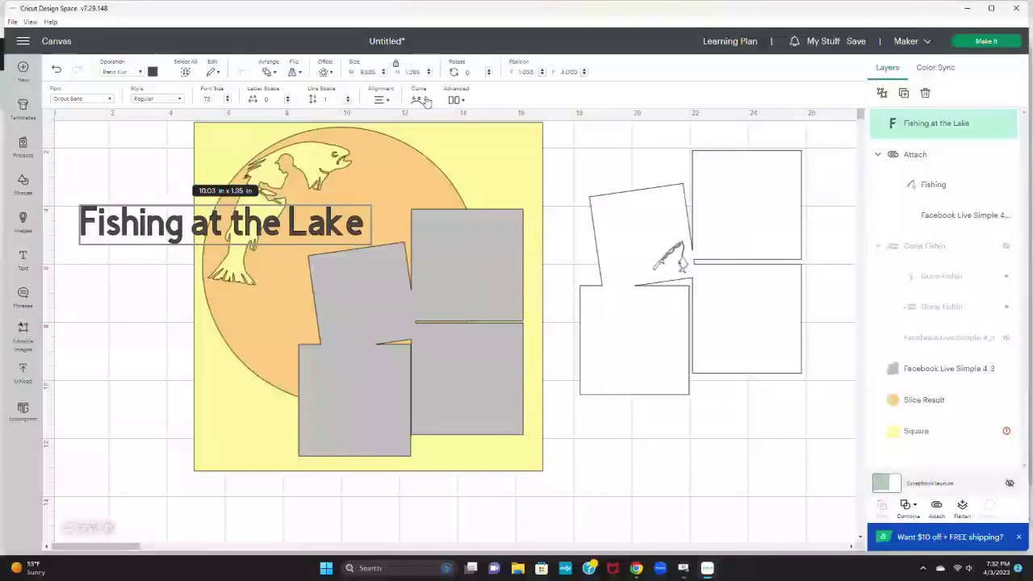
Filter the Cricut fonts by Cursive and change the title's font to Alexis Mattox - Emma Rae.
{"action": "left_click", "coordinate": [110, 100]}
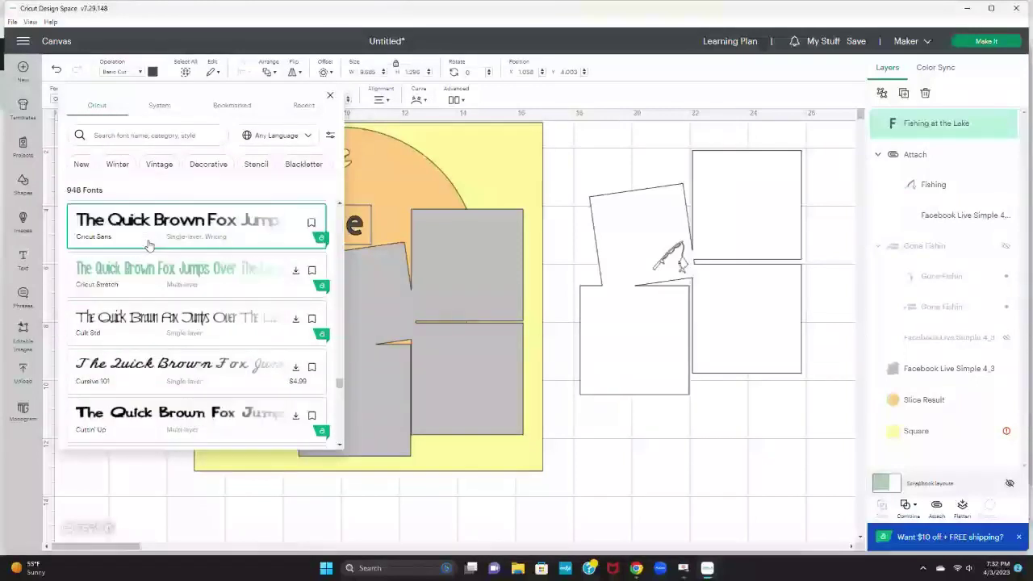
{"action": "scroll", "coordinate": [148, 246], "scroll_direction": "down", "scroll_amount": 2}
{"action": "scroll", "coordinate": [148, 246], "scroll_direction": "up", "scroll_amount": 2}
{"action": "scroll", "coordinate": [148, 246], "scroll_direction": "down", "scroll_amount": 3}
{"action": "scroll", "coordinate": [149, 246], "scroll_direction": "down", "scroll_amount": 6}
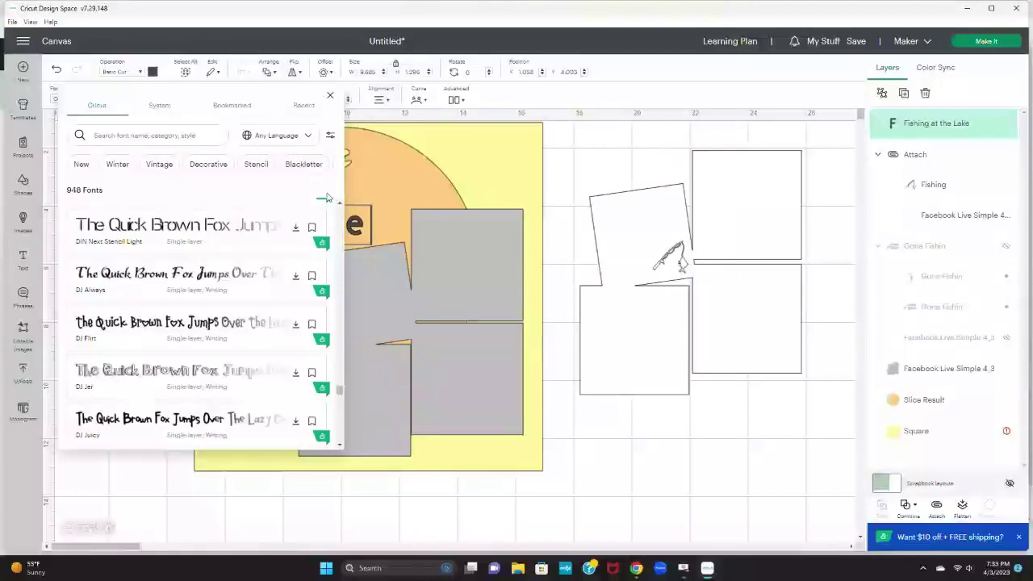
{"action": "scroll", "coordinate": [284, 233], "scroll_direction": "down", "scroll_amount": 2}
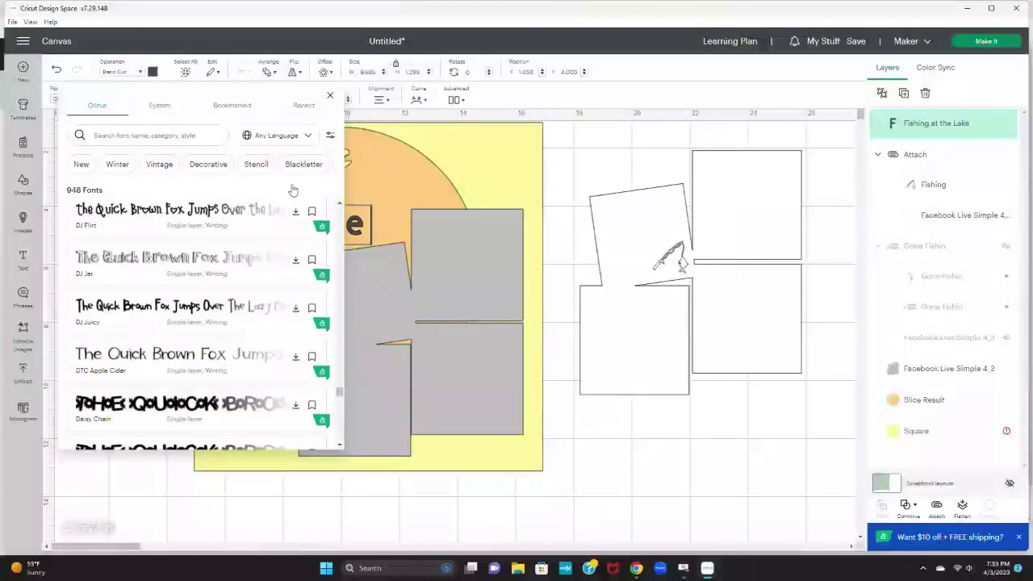
{"action": "left_click", "coordinate": [329, 166]}
{"action": "left_click", "coordinate": [328, 165]}
{"action": "left_click", "coordinate": [328, 165]}
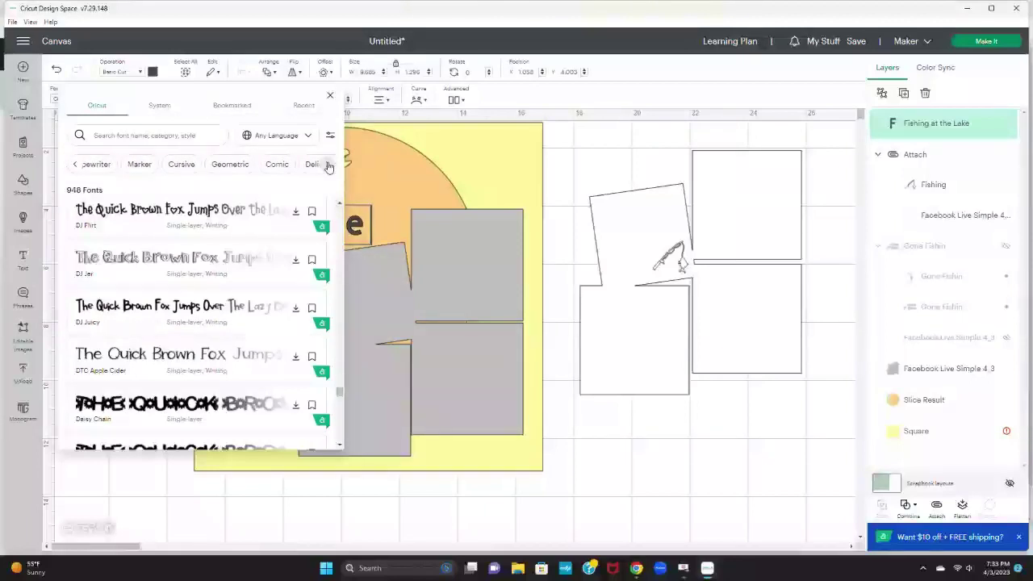
{"action": "left_click", "coordinate": [183, 165]}
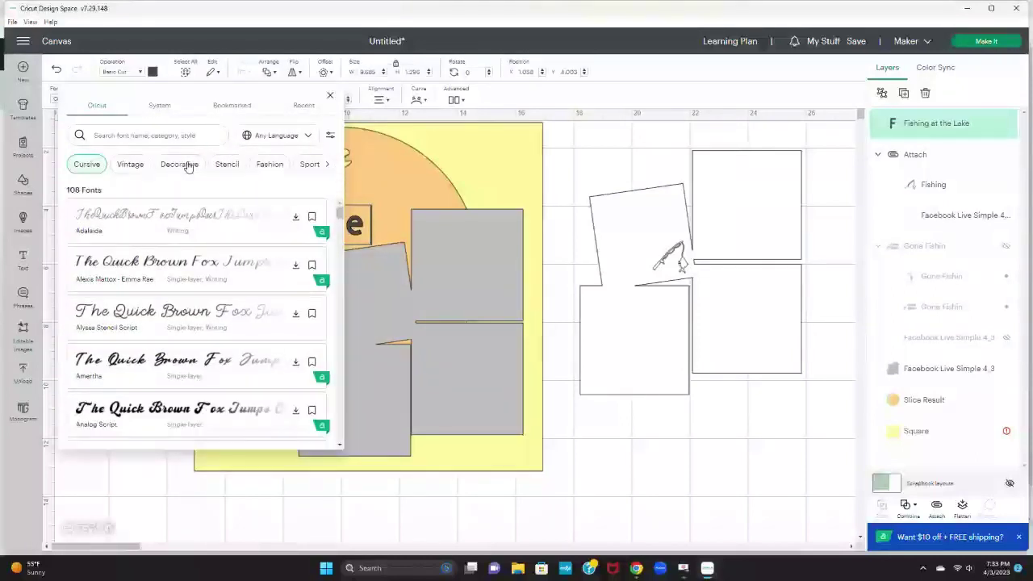
{"action": "left_click", "coordinate": [219, 262]}
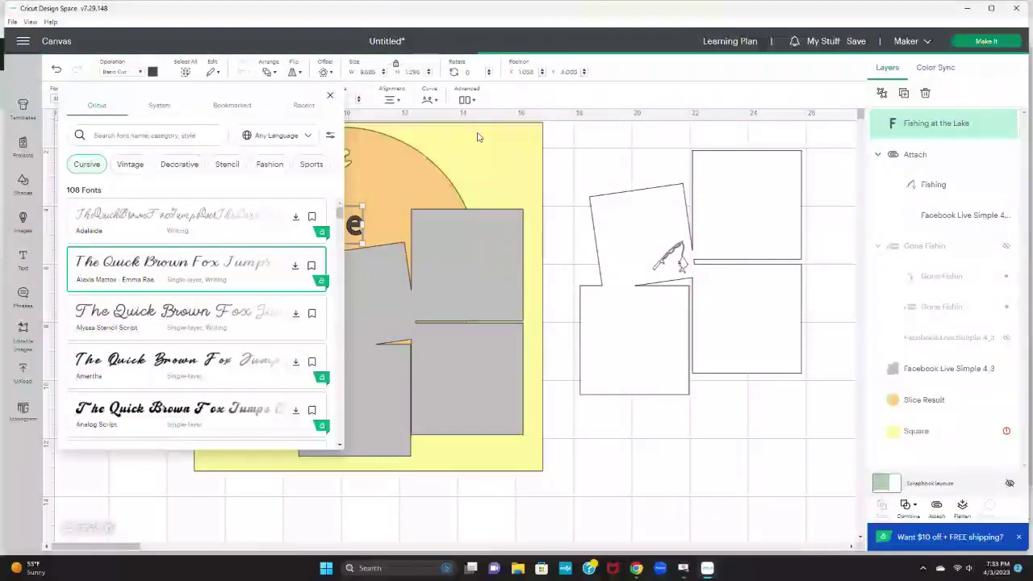
{"action": "left_click", "coordinate": [623, 153]}
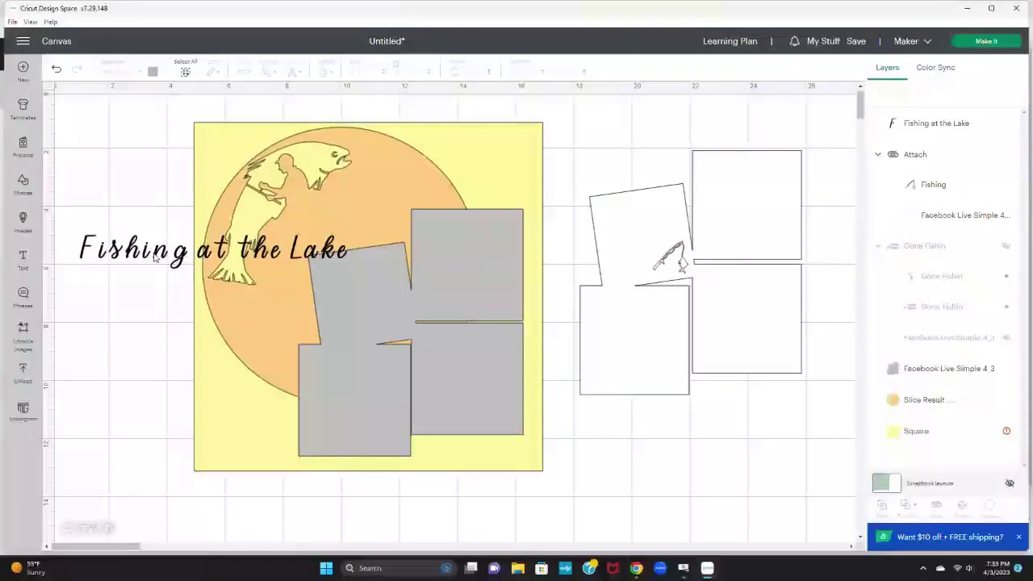
Tighten the letter spacing of the "Fishing at the Lake" title to -0.5.
{"action": "left_click", "coordinate": [156, 255]}
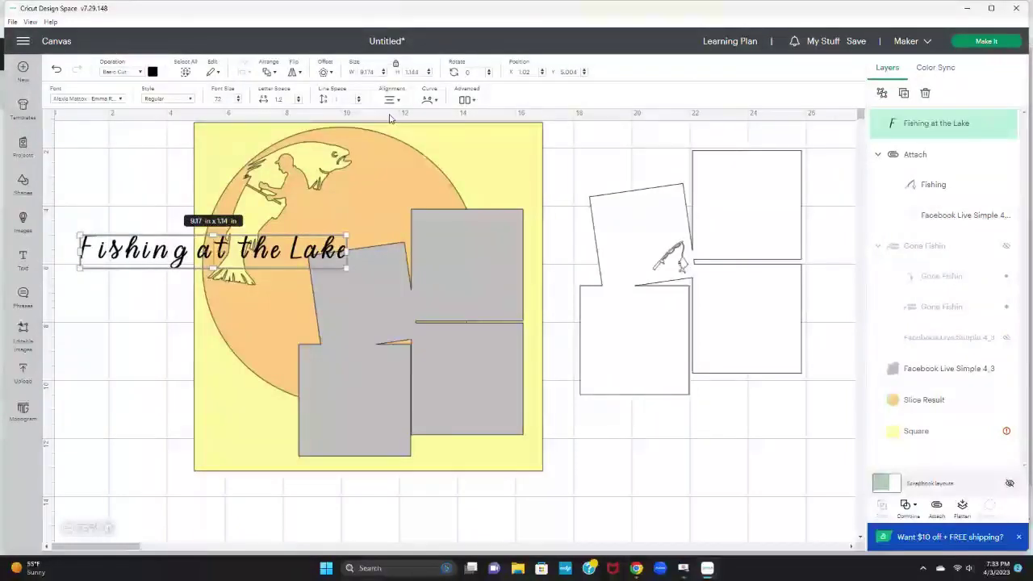
{"action": "left_click", "coordinate": [297, 103]}
{"action": "left_click", "coordinate": [298, 103]}
{"action": "left_click", "coordinate": [298, 102]}
{"action": "left_click", "coordinate": [297, 103]}
{"action": "left_click", "coordinate": [298, 103]}
{"action": "left_click", "coordinate": [298, 102]}
{"action": "left_click", "coordinate": [298, 103]}
{"action": "left_click", "coordinate": [298, 102]}
{"action": "left_click", "coordinate": [298, 103]}
{"action": "left_click", "coordinate": [297, 103]}
{"action": "left_click", "coordinate": [298, 102]}
{"action": "left_click", "coordinate": [298, 103]}
{"action": "left_click", "coordinate": [298, 103]}
{"action": "left_click", "coordinate": [298, 103]}
{"action": "left_click", "coordinate": [298, 103]}
{"action": "left_click", "coordinate": [298, 103]}
{"action": "left_click", "coordinate": [298, 102]}
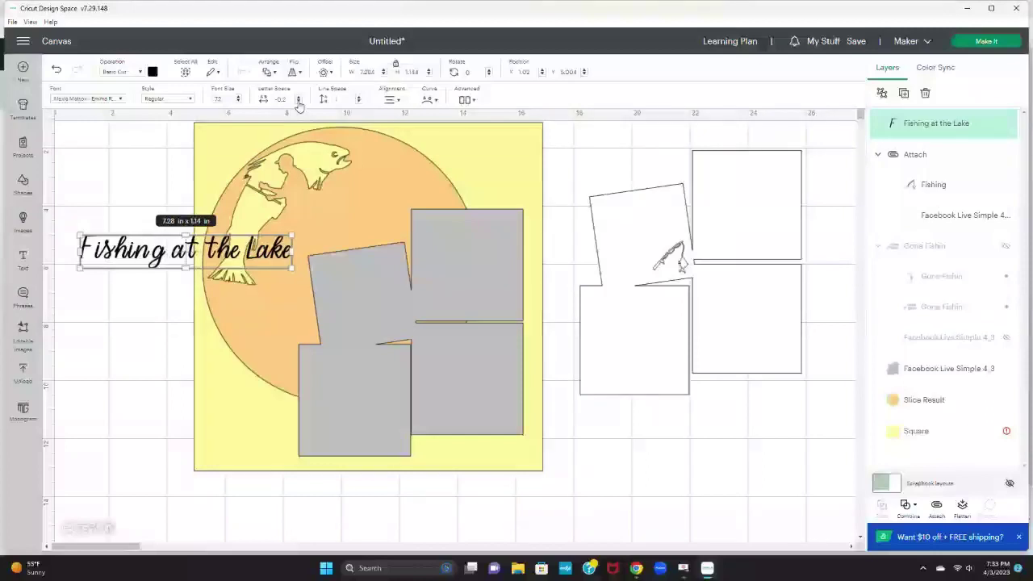
{"action": "left_click", "coordinate": [298, 103]}
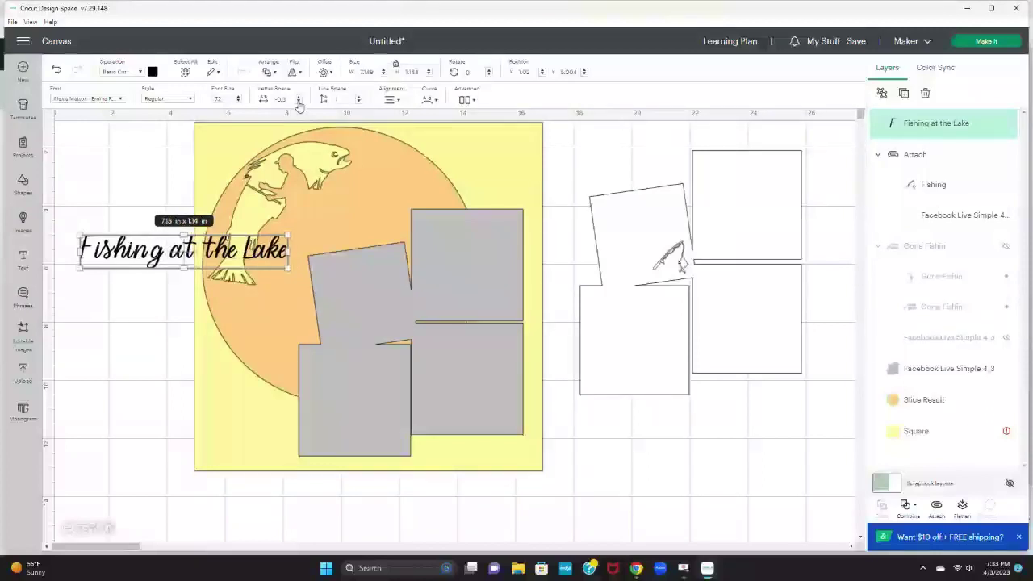
{"action": "left_click", "coordinate": [298, 102]}
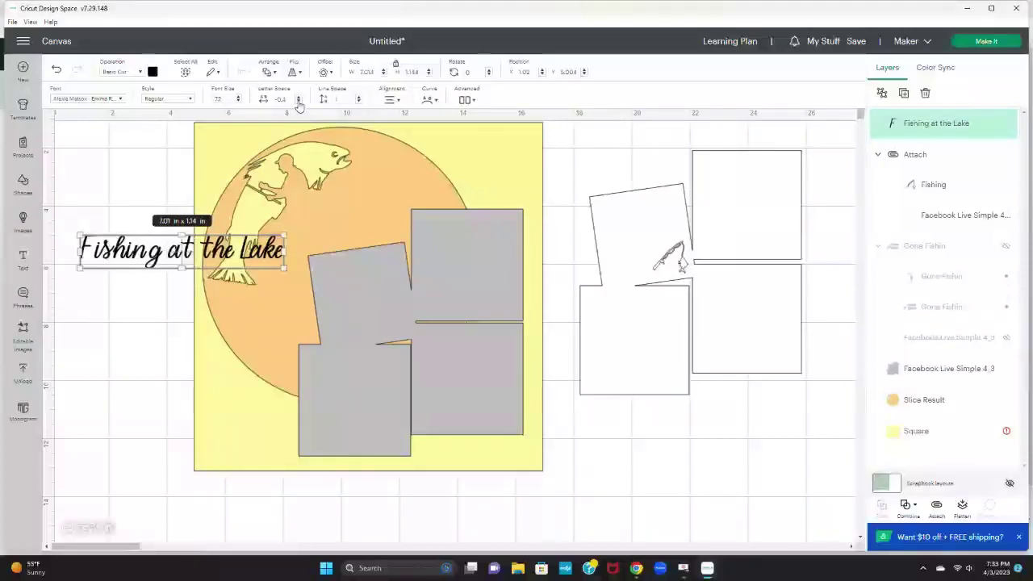
{"action": "left_click", "coordinate": [297, 102]}
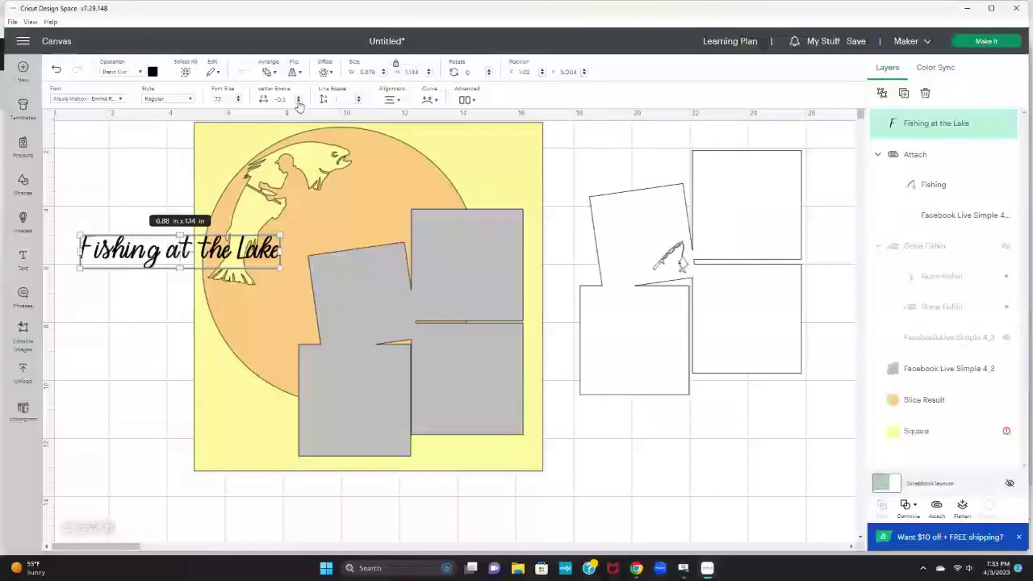
{"action": "left_click", "coordinate": [298, 103]}
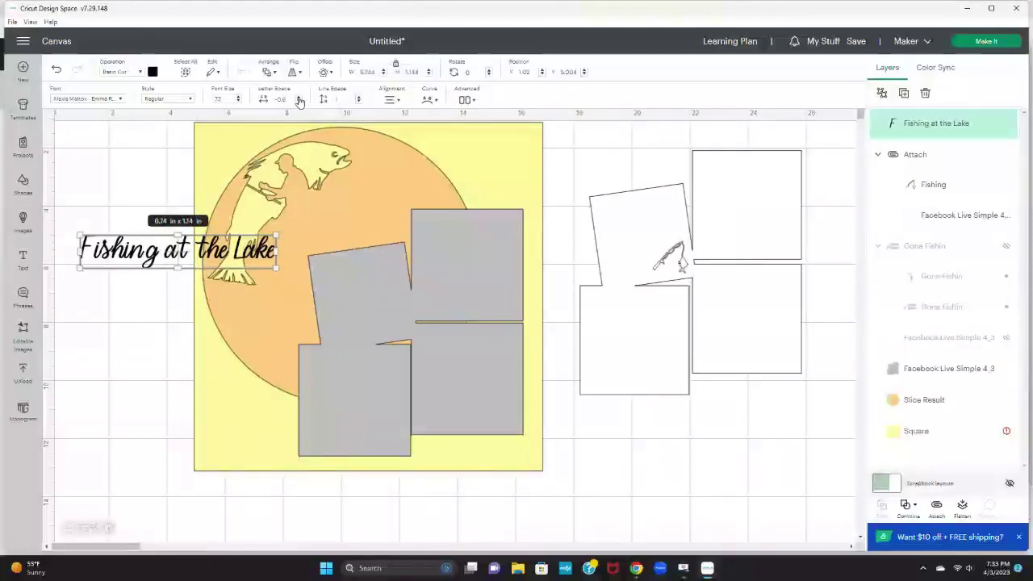
{"action": "left_click", "coordinate": [298, 97]}
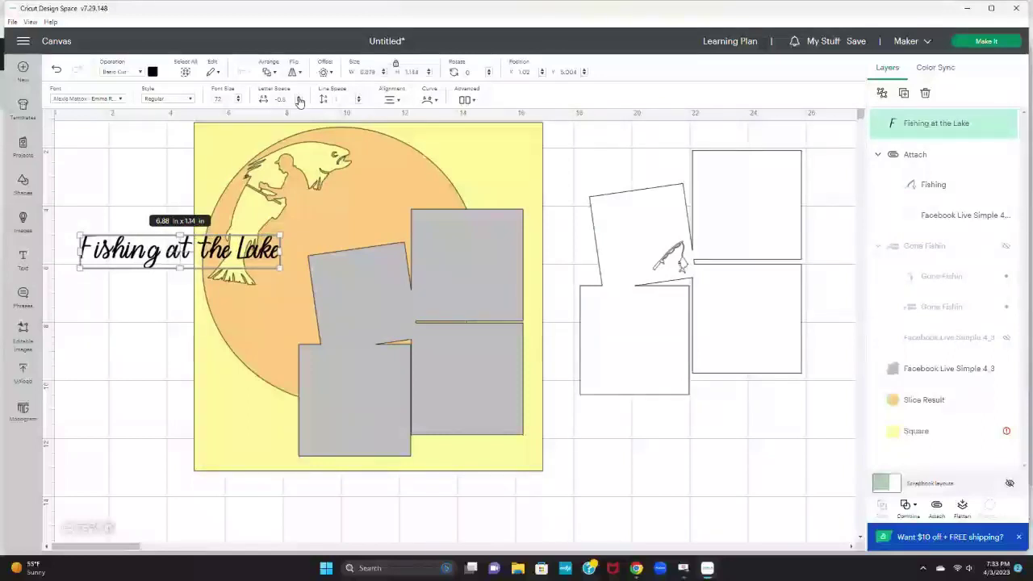
Move the "Fishing at the Lake" title over the orange circle and curve it upward with a diameter of about 10.705.
{"action": "left_click_drag", "start_coordinate": [267, 235], "coordinate": [408, 218]}
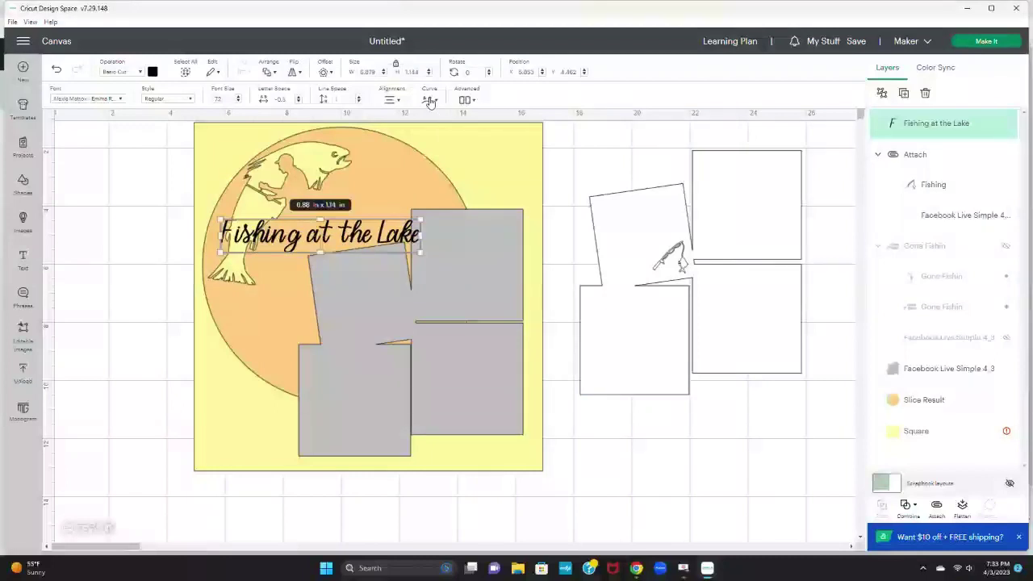
{"action": "left_click", "coordinate": [430, 100]}
{"action": "left_click_drag", "start_coordinate": [404, 129], "coordinate": [433, 128]}
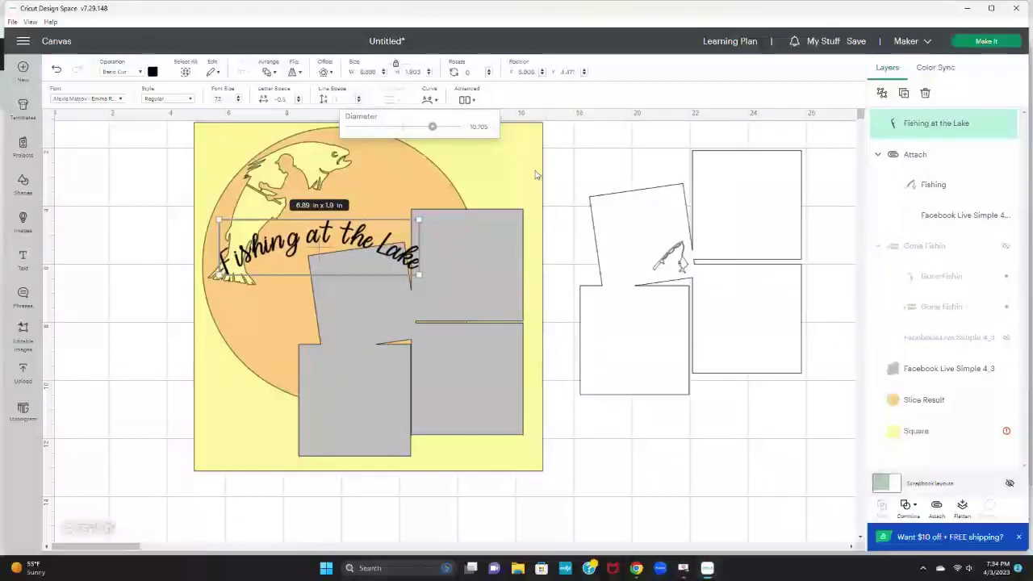
{"action": "left_click", "coordinate": [452, 192]}
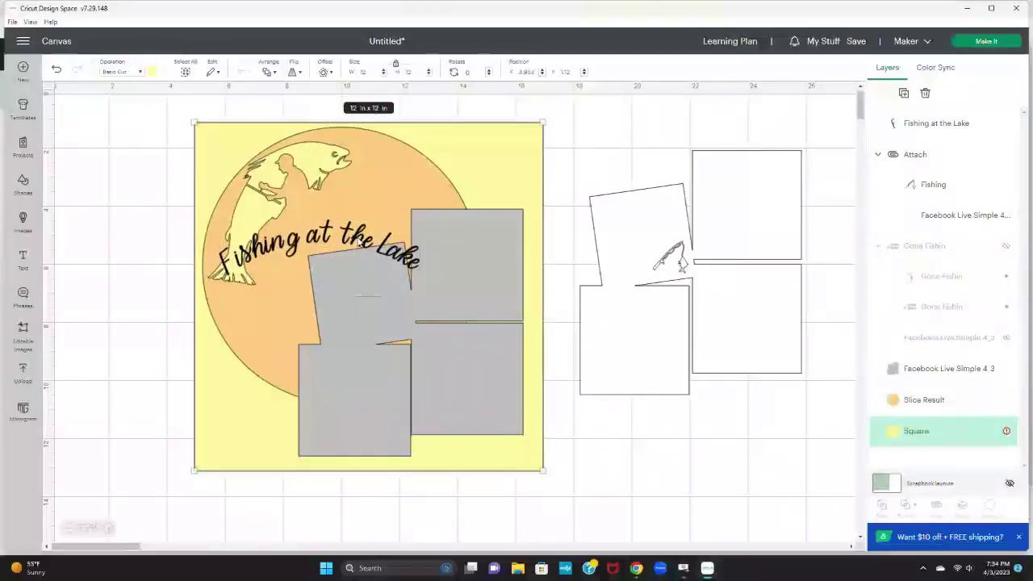
{"action": "key", "text": "Escape"}
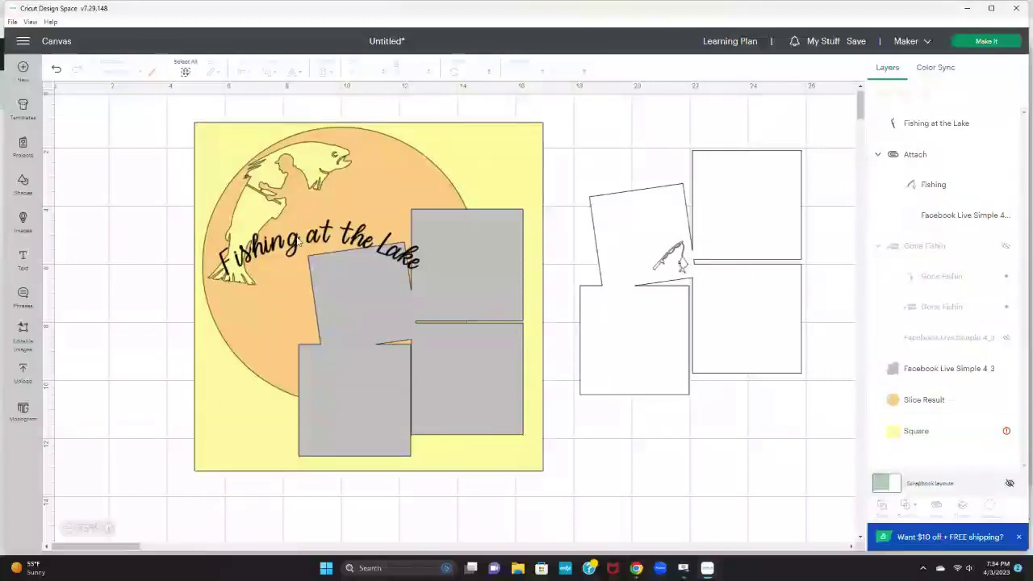
Rotate the "Fishing at the Lake" title to about 320 degrees and move it up along the inner side of the trout cutout.
{"action": "left_click", "coordinate": [902, 129]}
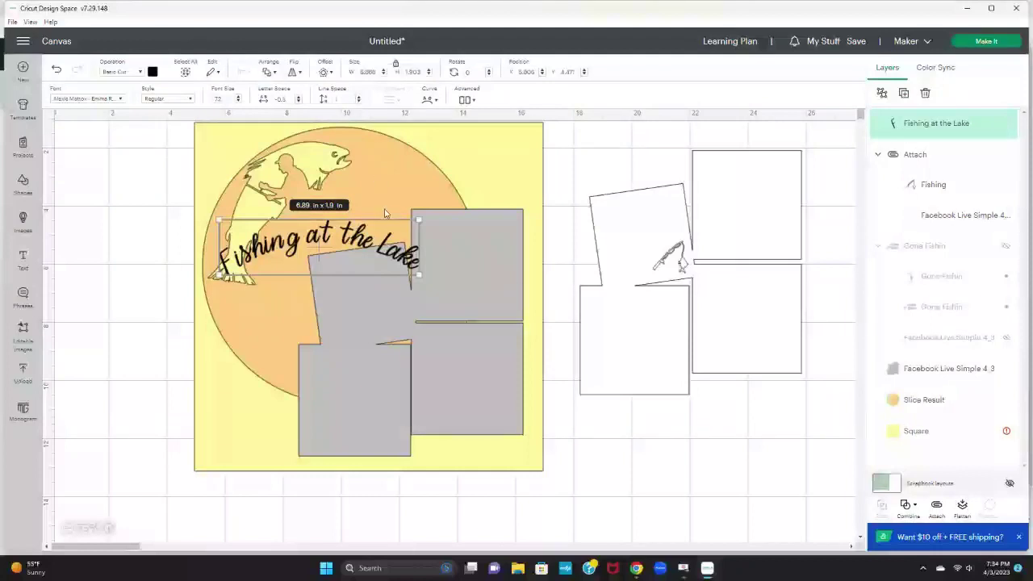
{"action": "left_click_drag", "start_coordinate": [426, 218], "coordinate": [394, 145]}
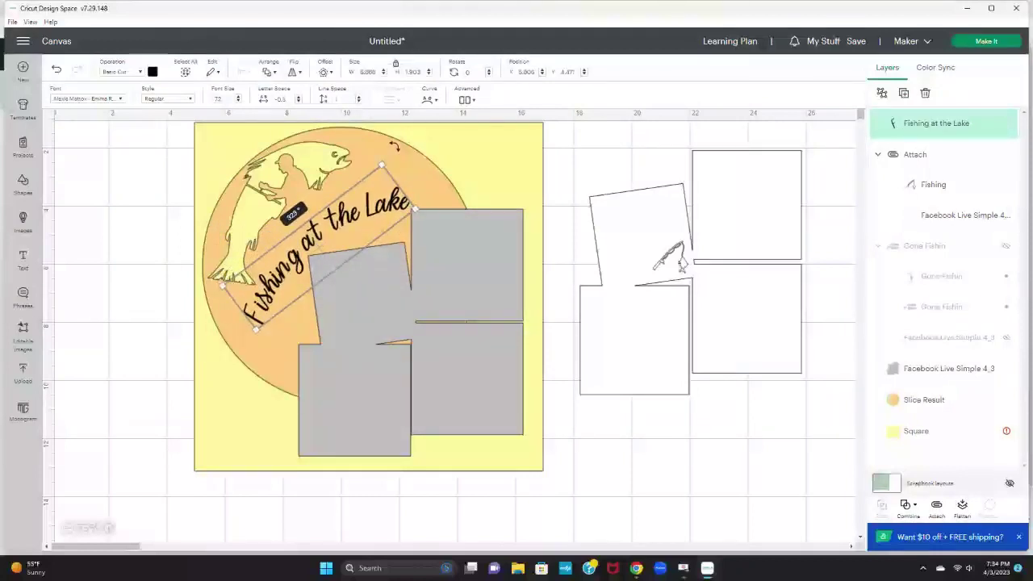
{"action": "left_click_drag", "start_coordinate": [322, 238], "coordinate": [323, 214]}
{"action": "left_click_drag", "start_coordinate": [384, 182], "coordinate": [386, 178]}
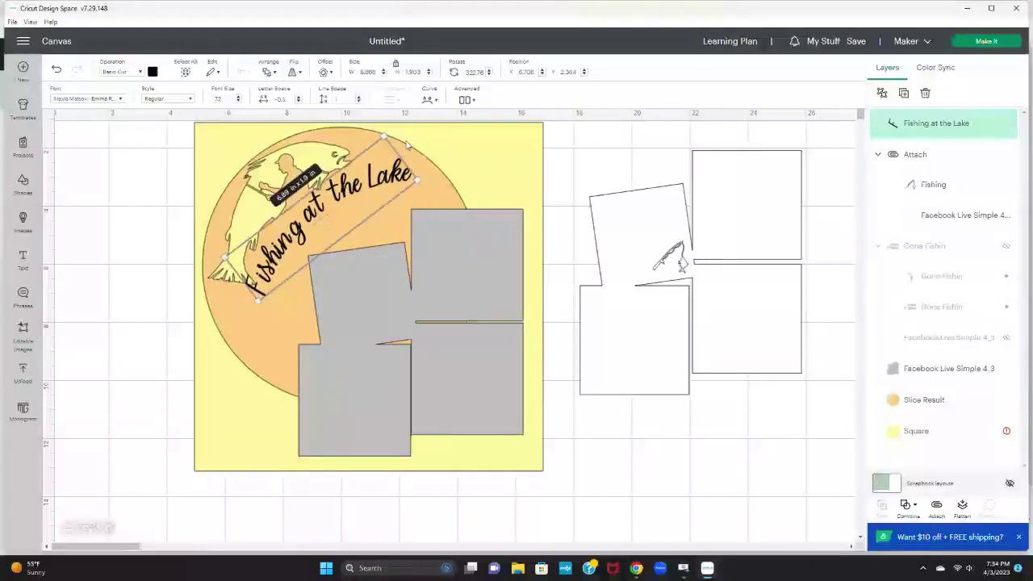
{"action": "left_click_drag", "start_coordinate": [391, 131], "coordinate": [383, 134]}
{"action": "mouse_move", "coordinate": [359, 188]}
{"action": "left_mouse_down"}
{"action": "mouse_move", "coordinate": [375, 165]}
{"action": "mouse_move", "coordinate": [353, 174]}
{"action": "left_mouse_up"}
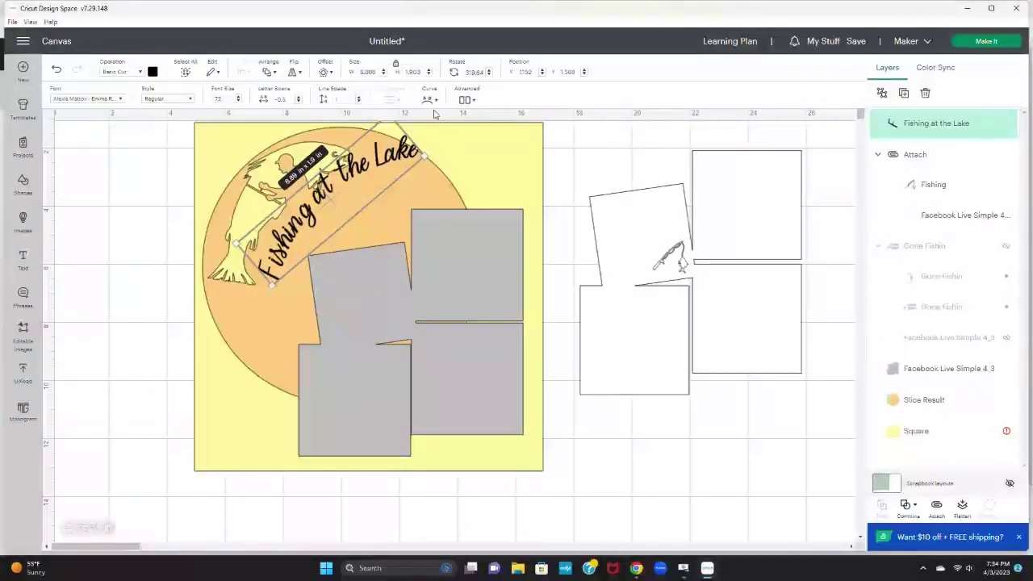
Tighten the title's curve to a diameter of 9.968 and reposition it just inside the trout, rotated to about 322 degrees.
{"action": "left_click", "coordinate": [430, 100]}
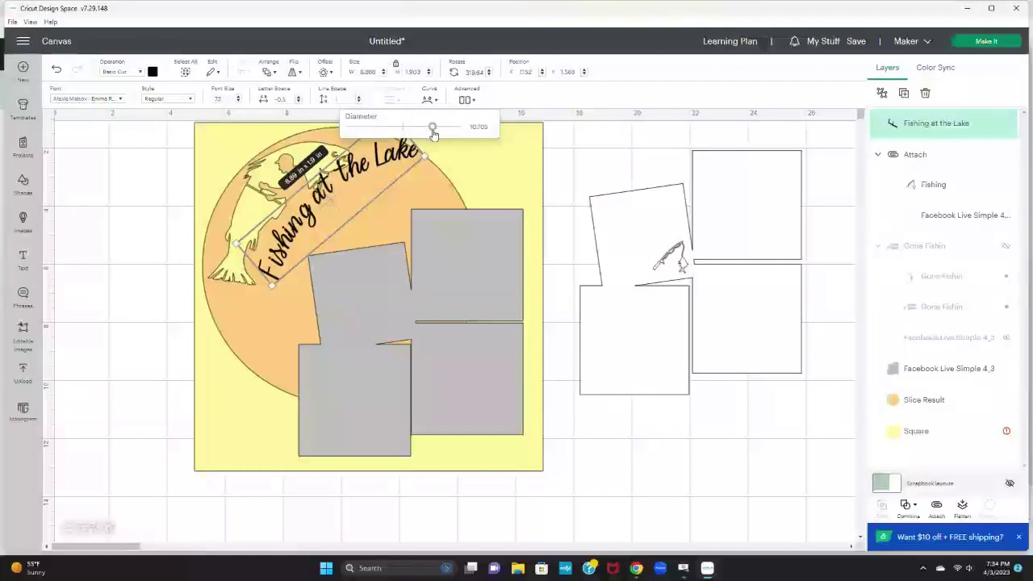
{"action": "left_click_drag", "start_coordinate": [435, 133], "coordinate": [433, 131]}
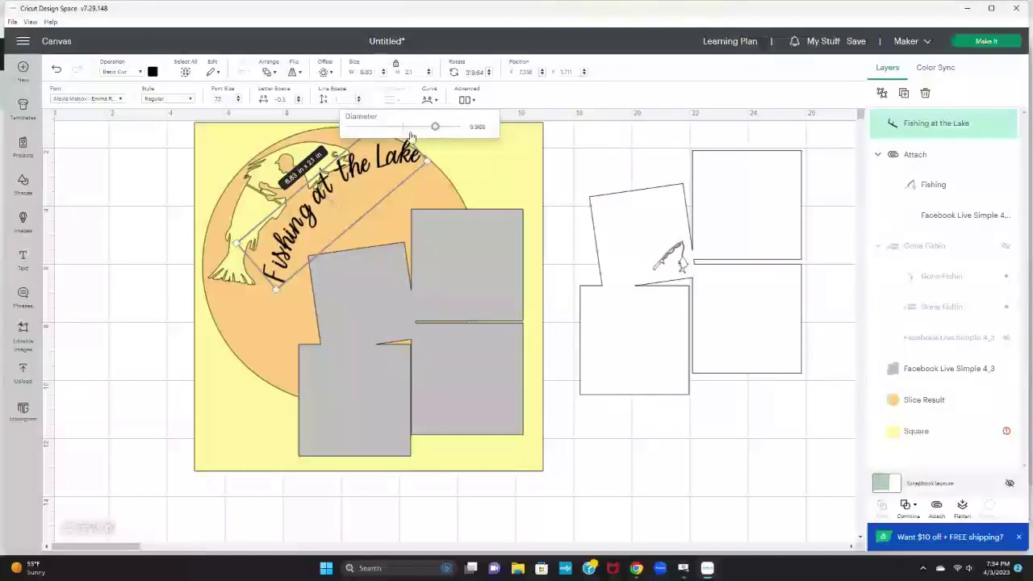
{"action": "left_click_drag", "start_coordinate": [369, 158], "coordinate": [357, 189]}
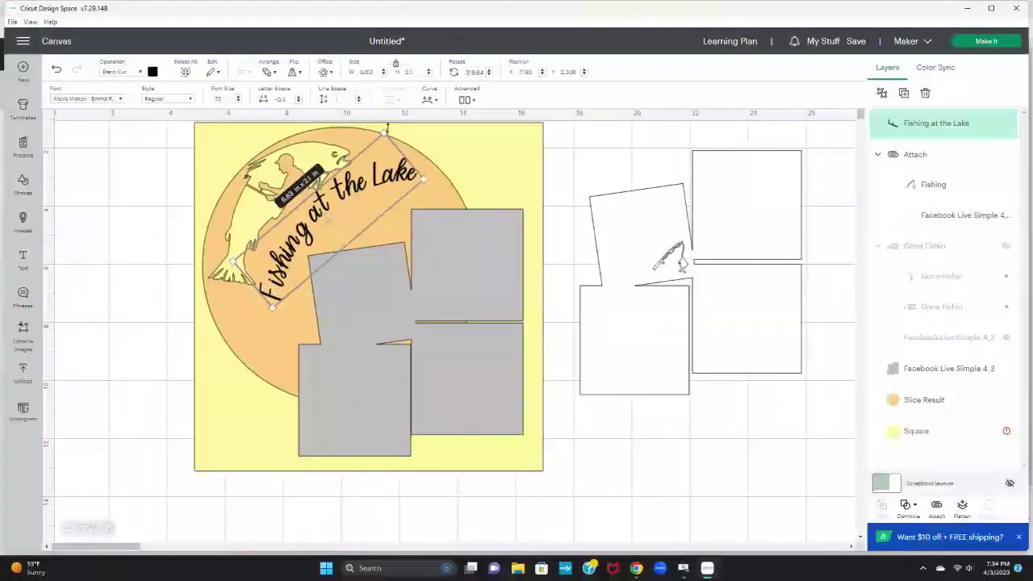
{"action": "left_click_drag", "start_coordinate": [393, 129], "coordinate": [398, 133]}
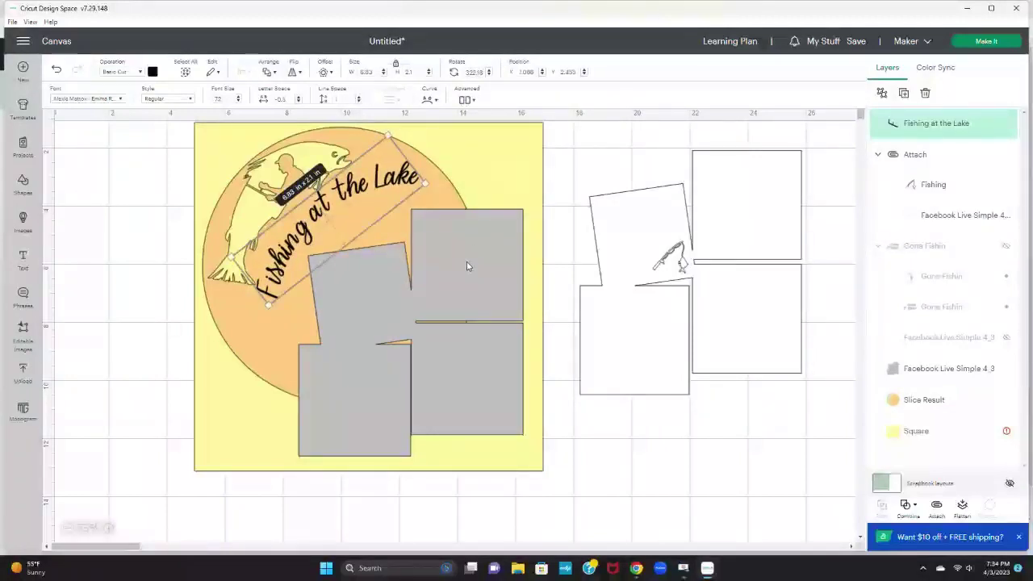
Move the gray mat and yellow square off the circle, and set the title to the Pen operation with the Writing style.
{"action": "left_click_drag", "start_coordinate": [466, 266], "coordinate": [786, 282]}
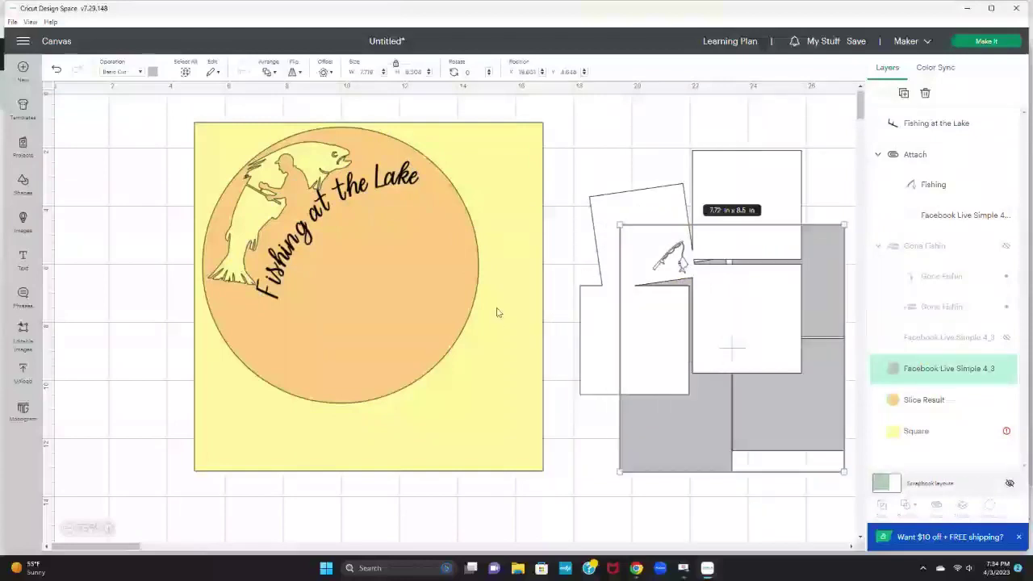
{"action": "left_click_drag", "start_coordinate": [498, 328], "coordinate": [873, 335]}
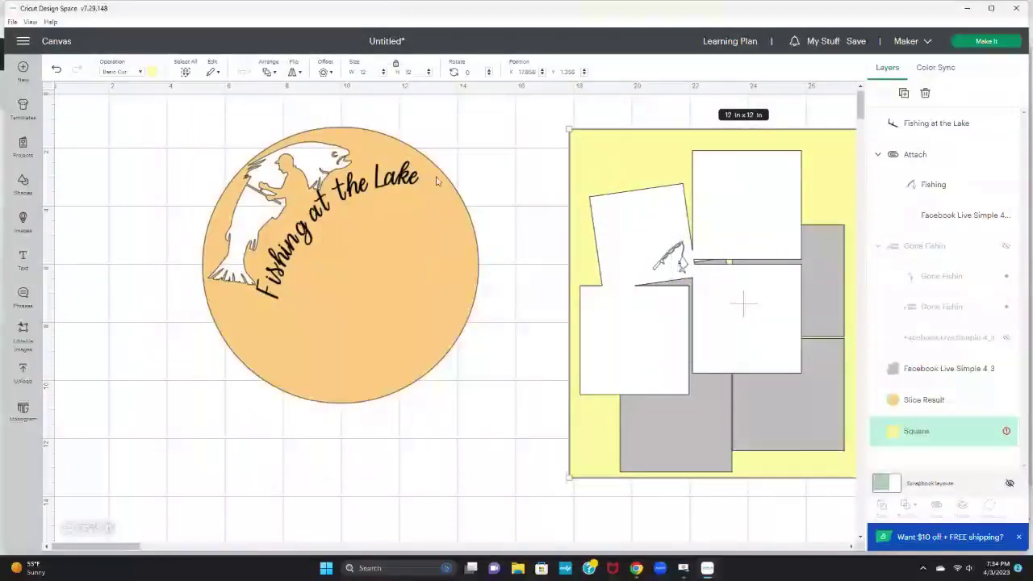
{"action": "left_click", "coordinate": [408, 177]}
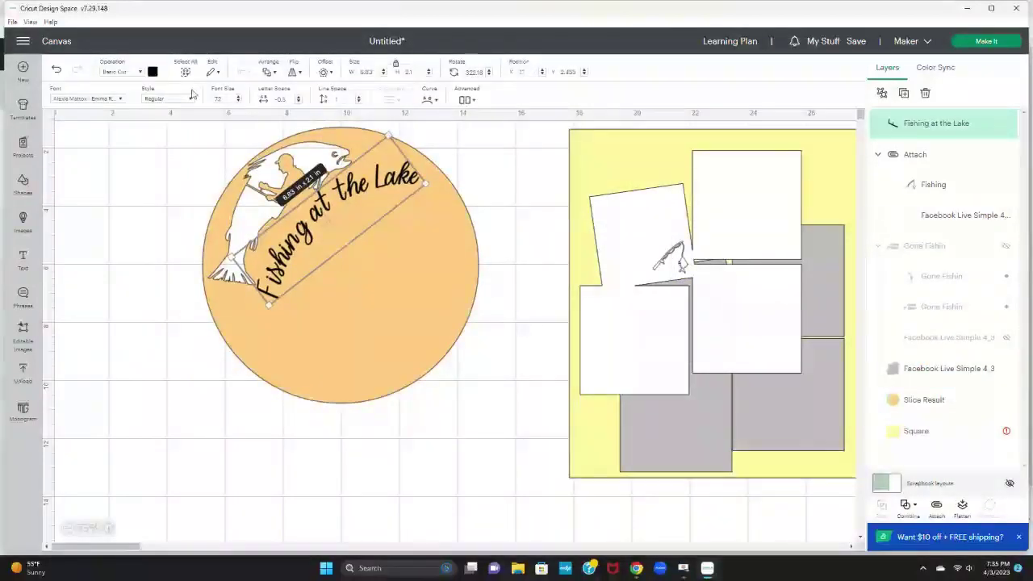
{"action": "left_click", "coordinate": [142, 75]}
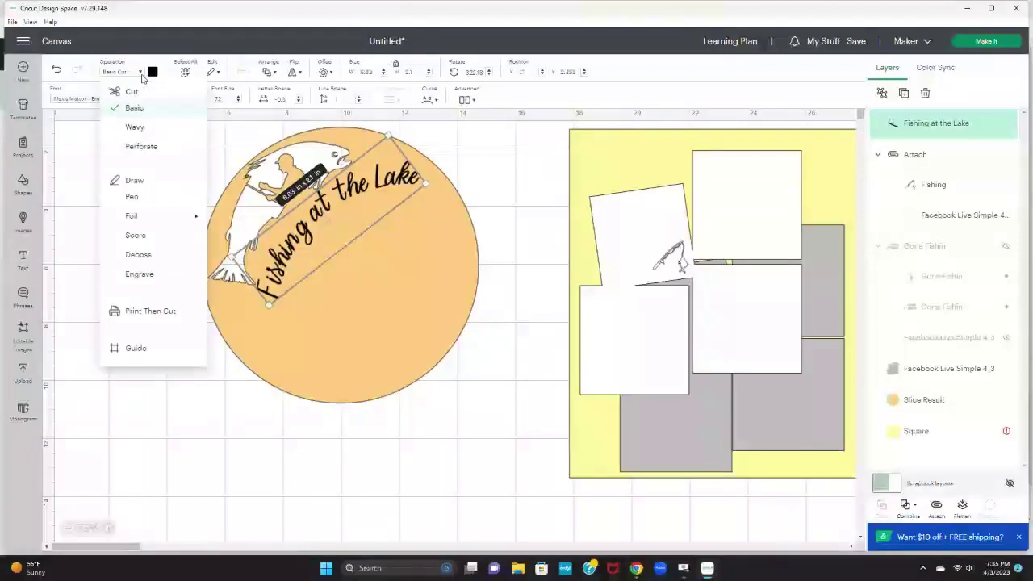
{"action": "left_click", "coordinate": [132, 198]}
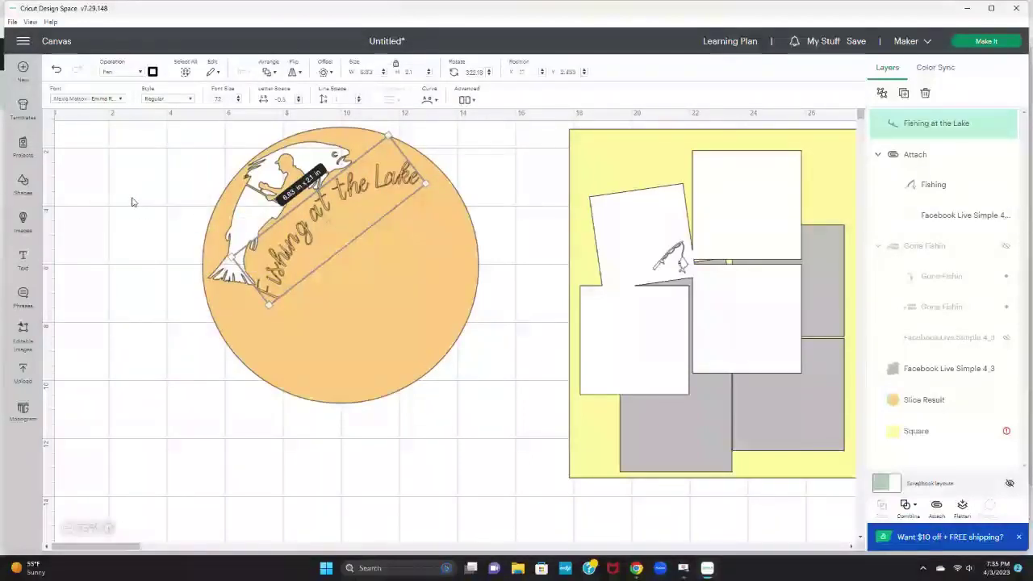
{"action": "left_click", "coordinate": [190, 99]}
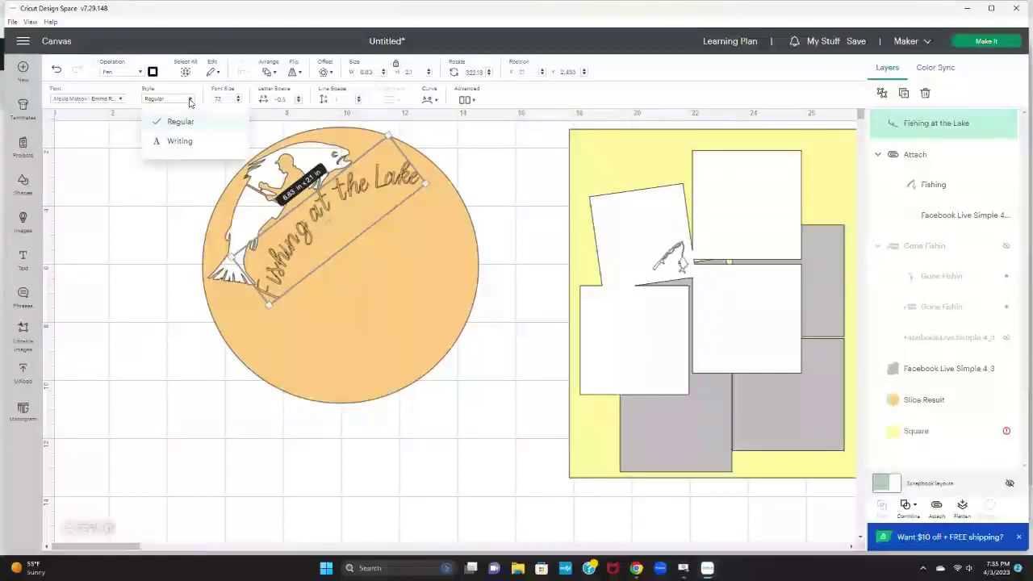
{"action": "left_click", "coordinate": [185, 142]}
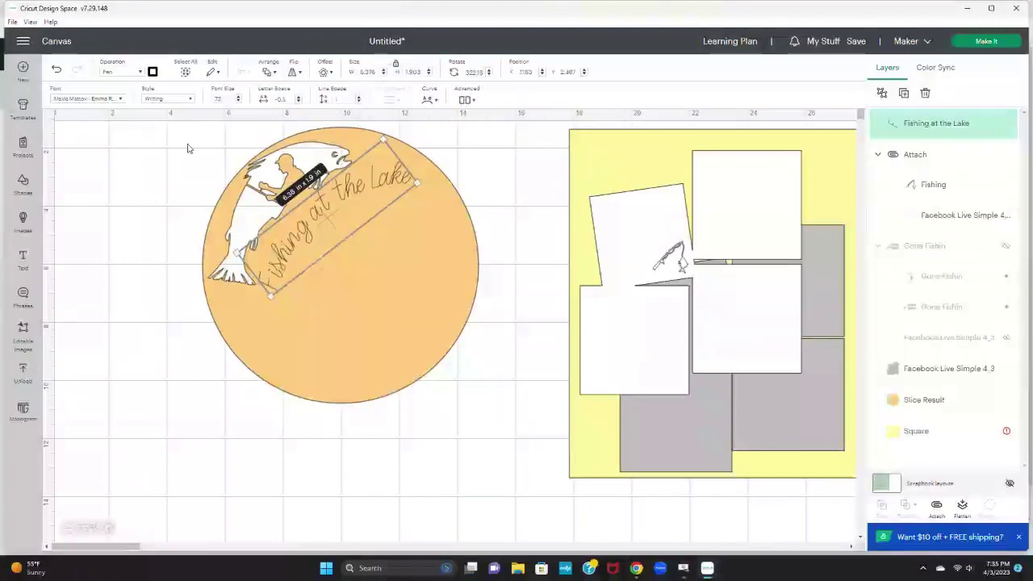
Nudge the pen-drawn title closer to the trout and attach it to the orange circle.
{"action": "left_click_drag", "start_coordinate": [394, 187], "coordinate": [389, 186]}
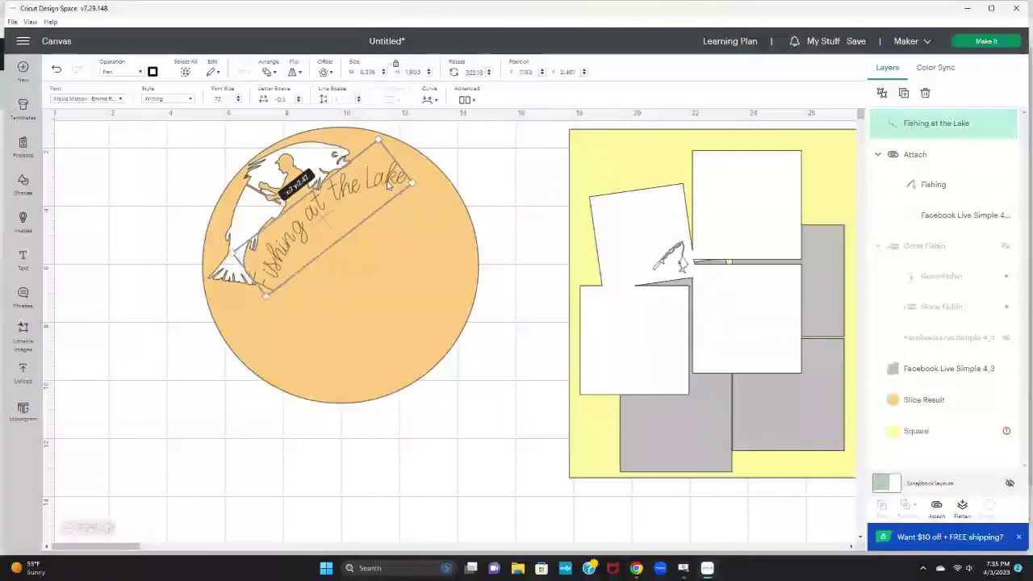
{"action": "left_click_drag", "start_coordinate": [517, 417], "coordinate": [164, 115]}
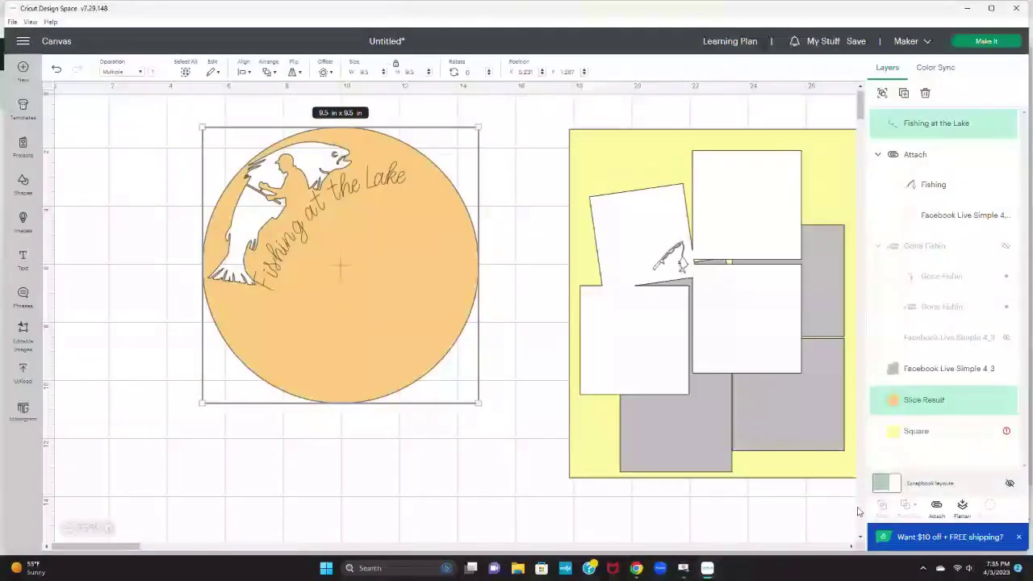
{"action": "left_click", "coordinate": [937, 505]}
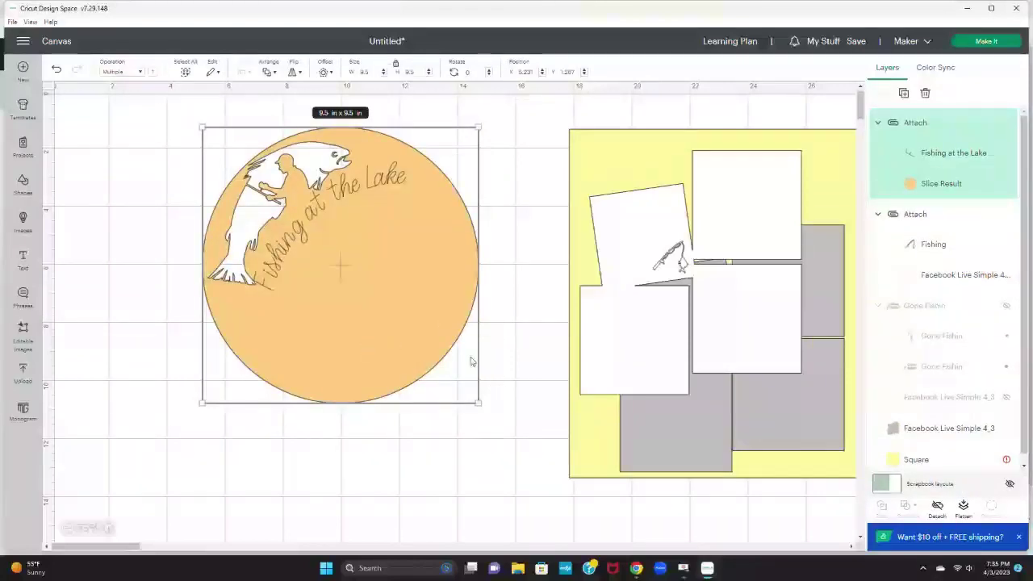
Move the gray photo mat back over the orange circle and send the attached circle and title to the back.
{"action": "left_click_drag", "start_coordinate": [800, 401], "coordinate": [513, 361]}
{"action": "left_click", "coordinate": [289, 305]}
{"action": "right_click", "coordinate": [290, 305]}
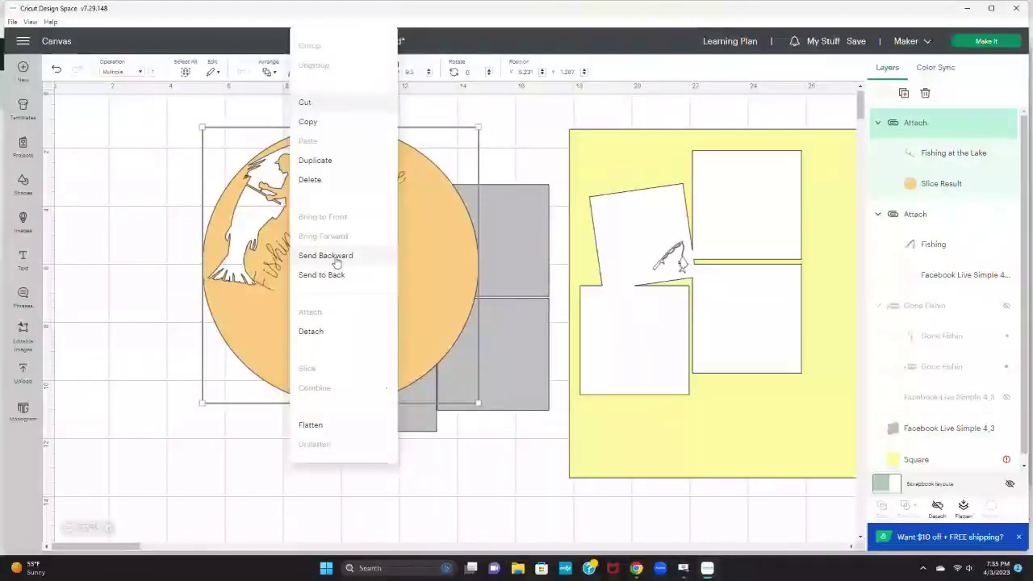
{"action": "left_click", "coordinate": [326, 254]}
{"action": "right_click", "coordinate": [338, 261]}
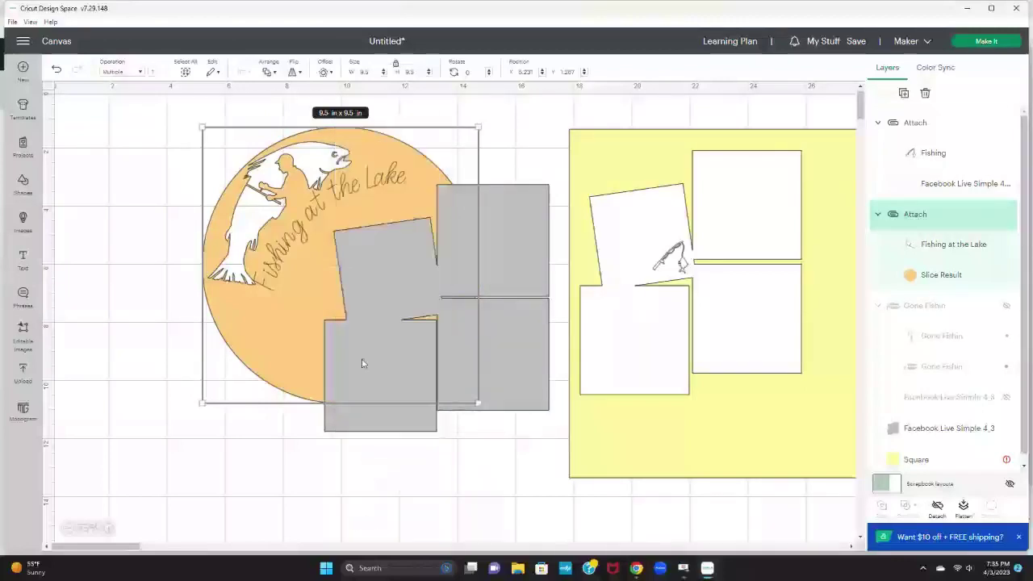
{"action": "left_click", "coordinate": [363, 363]}
Shift the gray mat slightly toward the circle and layer the white photo mat with the fishing rod on top of it.
{"action": "left_click", "coordinate": [522, 254]}
{"action": "left_click_drag", "start_coordinate": [522, 255], "coordinate": [514, 255]}
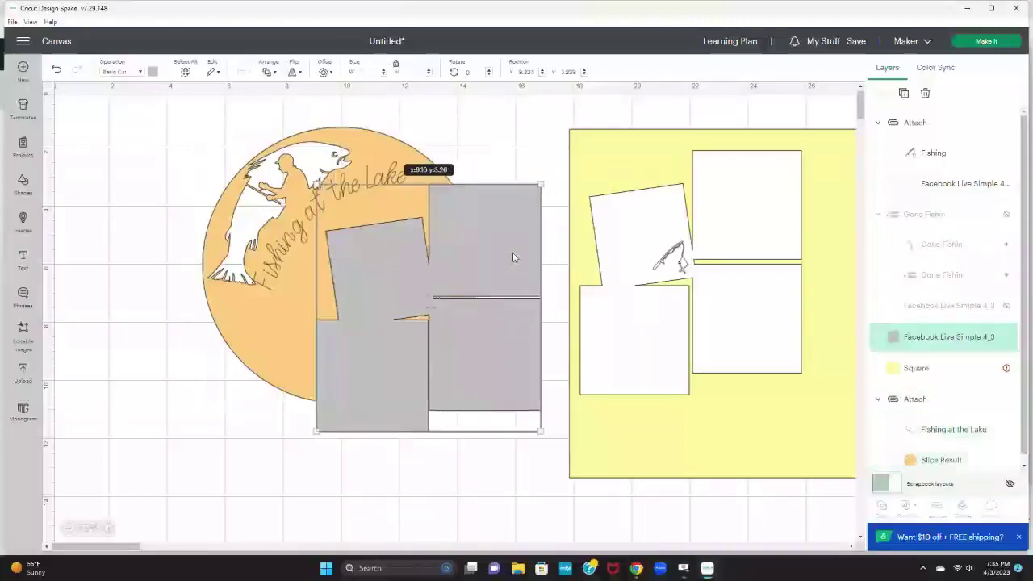
{"action": "left_click_drag", "start_coordinate": [752, 219], "coordinate": [503, 254]}
{"action": "left_click_drag", "start_coordinate": [501, 249], "coordinate": [493, 254]}
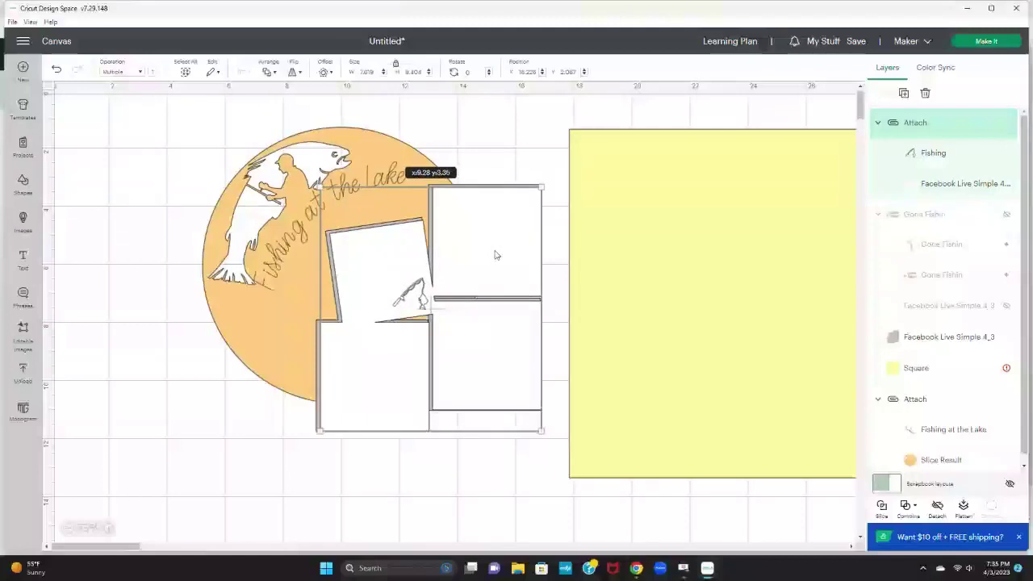
Hide the yellow 12 x 12 background square.
{"action": "left_click", "coordinate": [652, 199]}
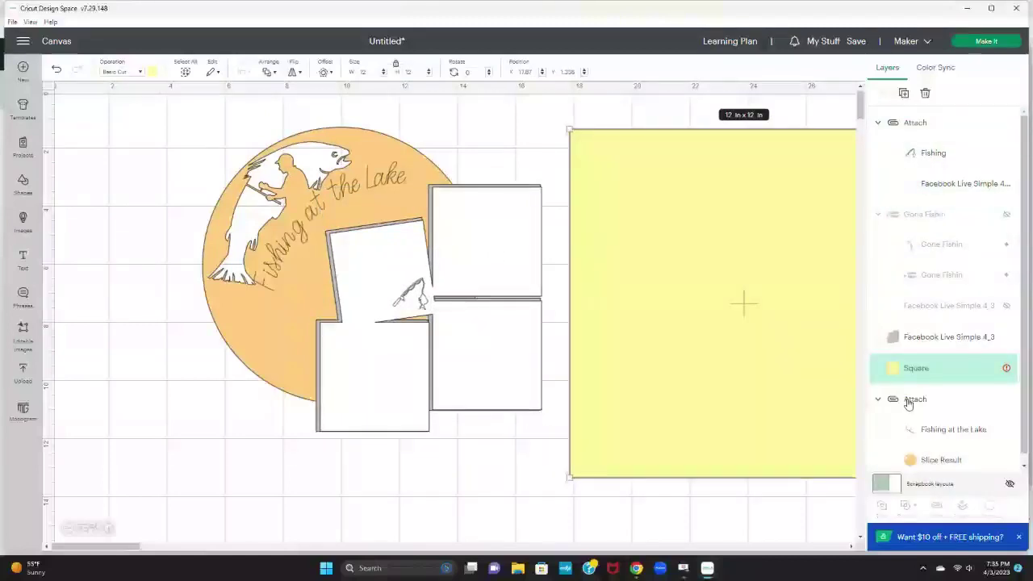
{"action": "left_click", "coordinate": [1010, 370]}
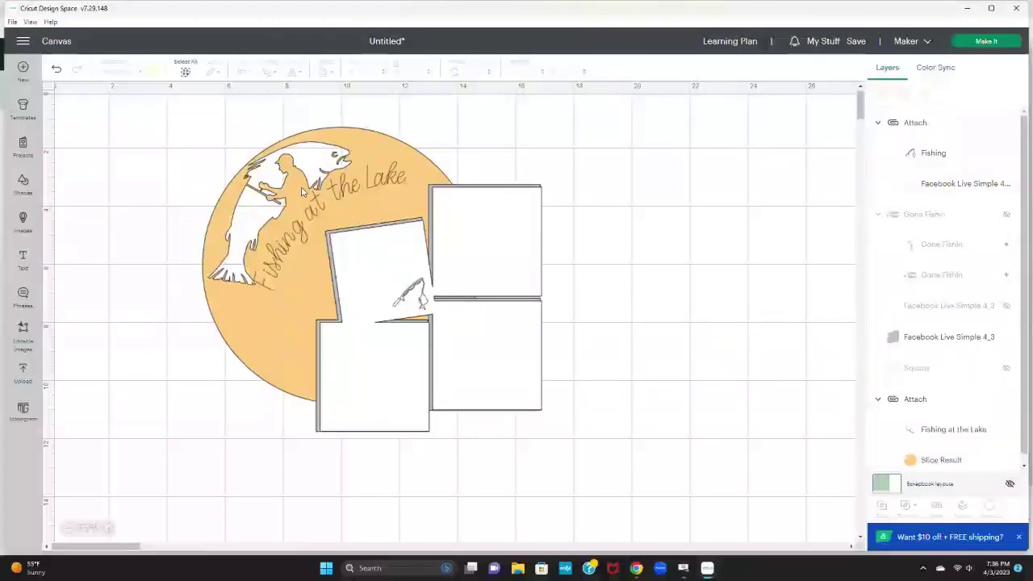
Change the material color of the trout-cutout circle to dark red-orange.
{"action": "left_click", "coordinate": [294, 314]}
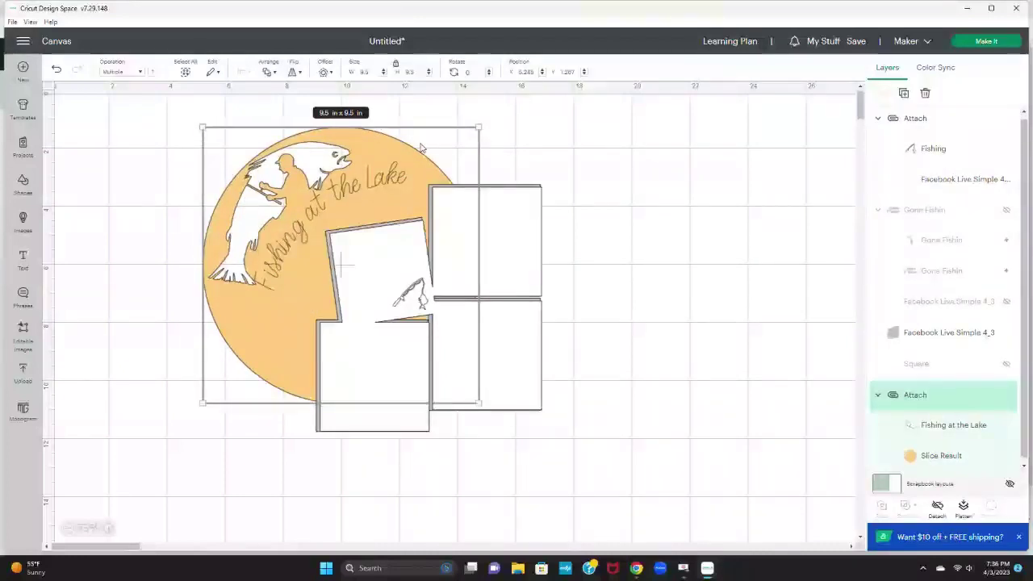
{"action": "left_click", "coordinate": [939, 457]}
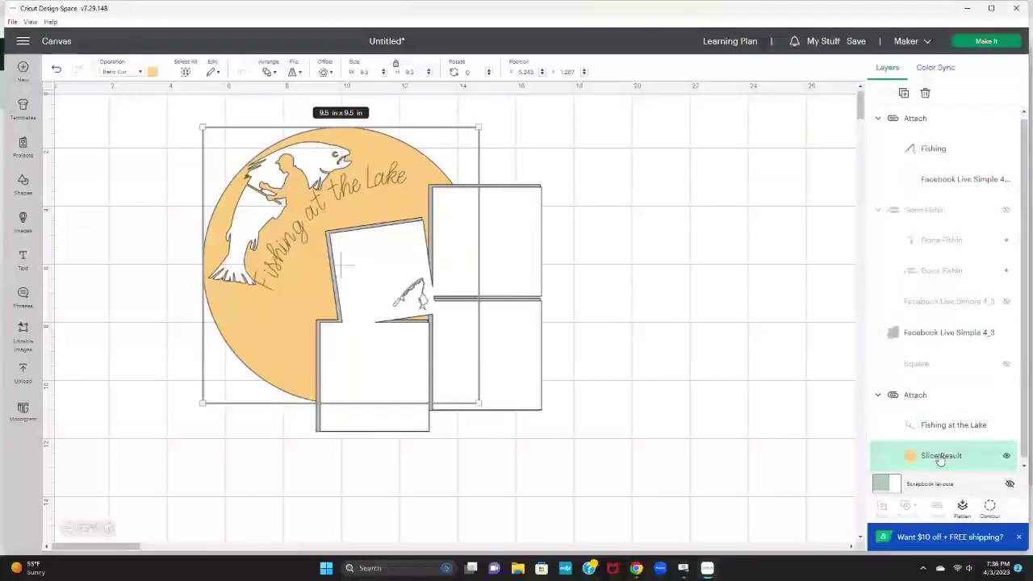
{"action": "left_click", "coordinate": [152, 73]}
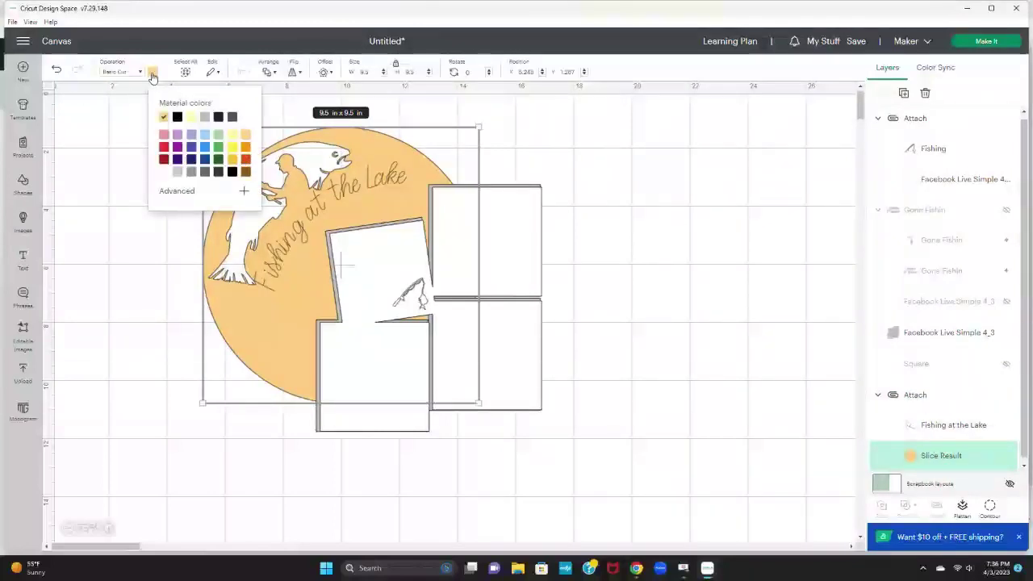
{"action": "left_click", "coordinate": [245, 161]}
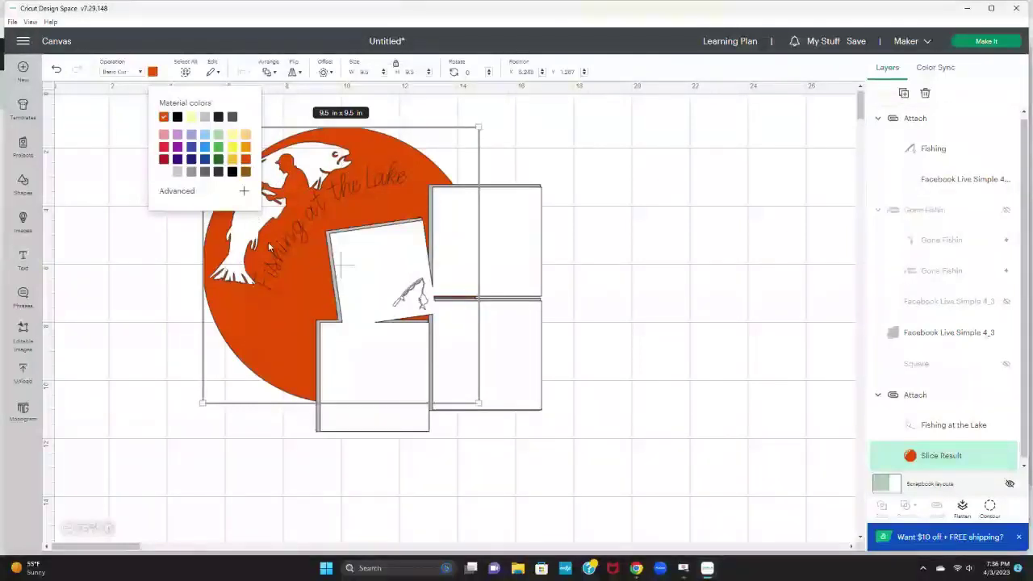
{"action": "scroll", "coordinate": [1012, 294], "scroll_direction": "down", "scroll_amount": 1}
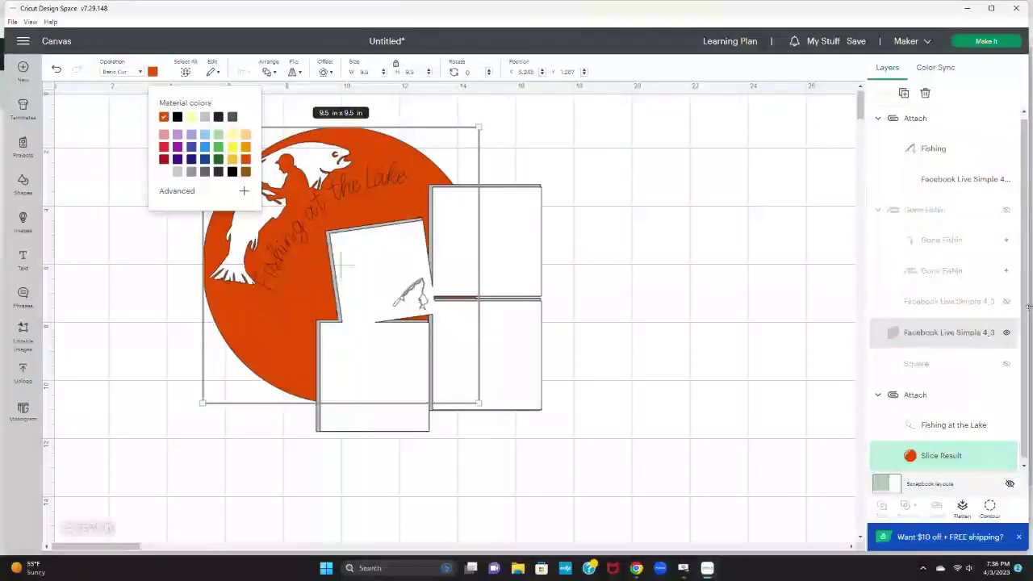
{"action": "left_click", "coordinate": [649, 278]}
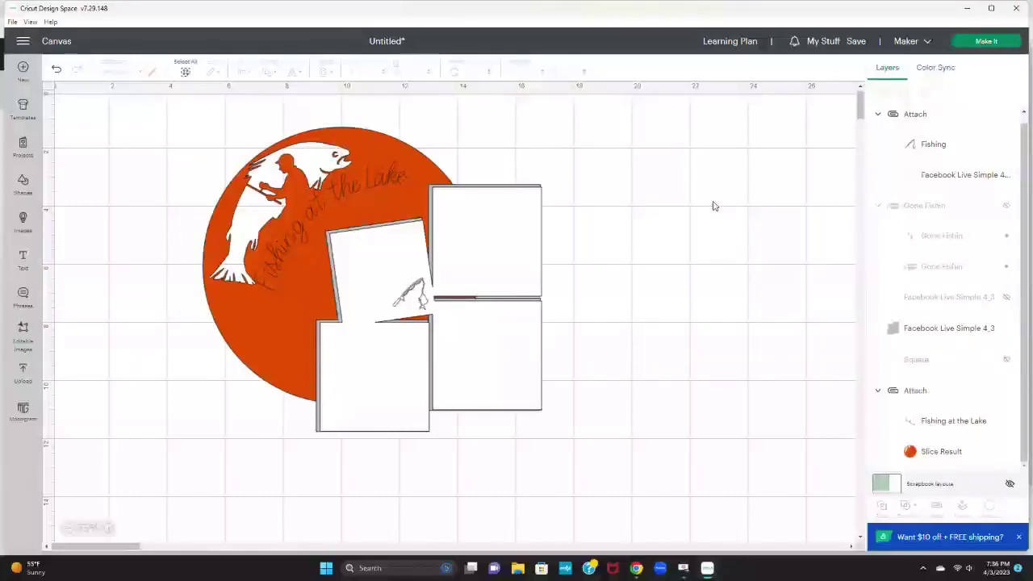
Save the project as "Fishing Simple Layout" in the layouts collection.
{"action": "left_click", "coordinate": [856, 41]}
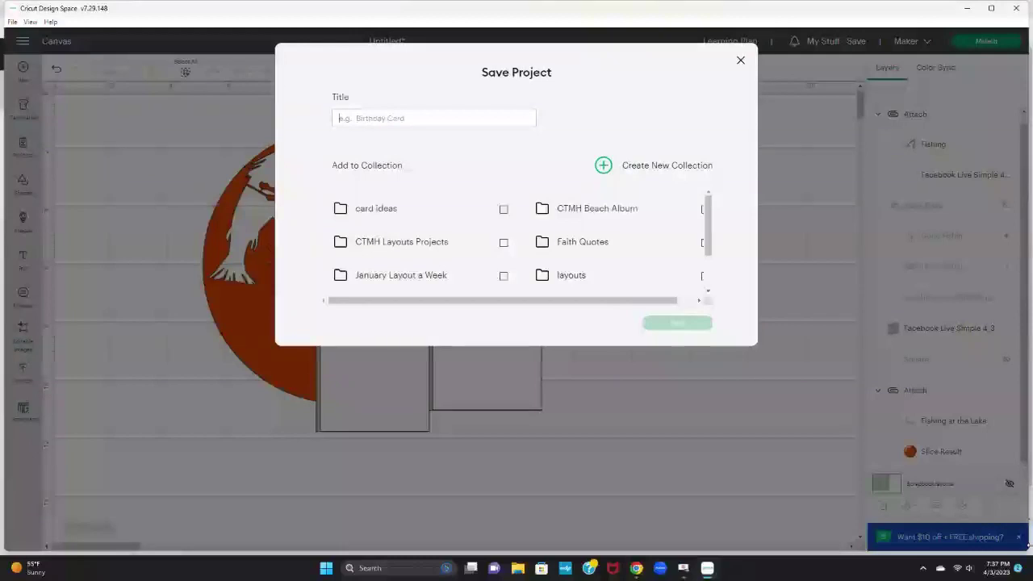
{"action": "type", "text": "Fishin"}
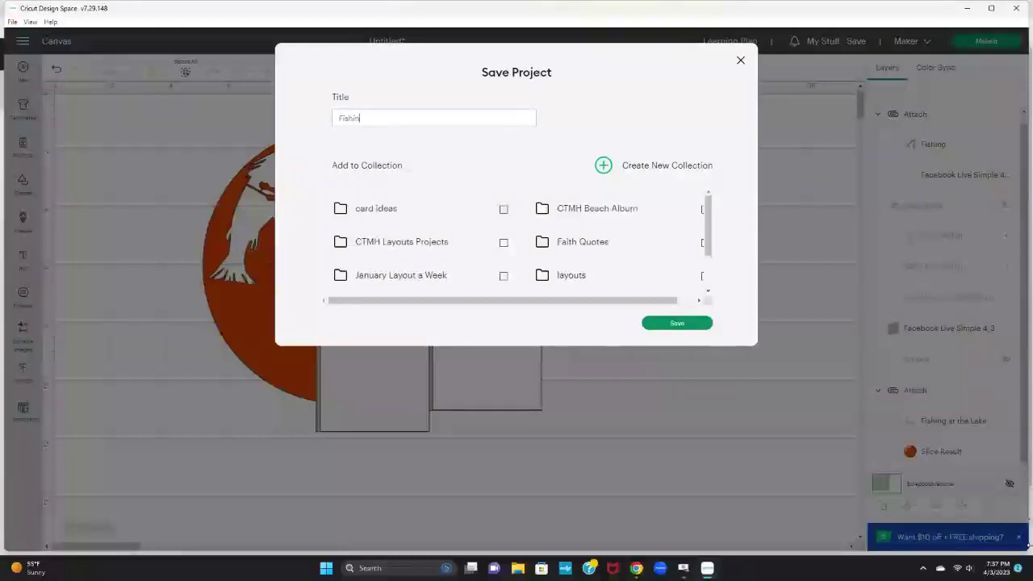
{"action": "type", "text": "g Simple Layout"}
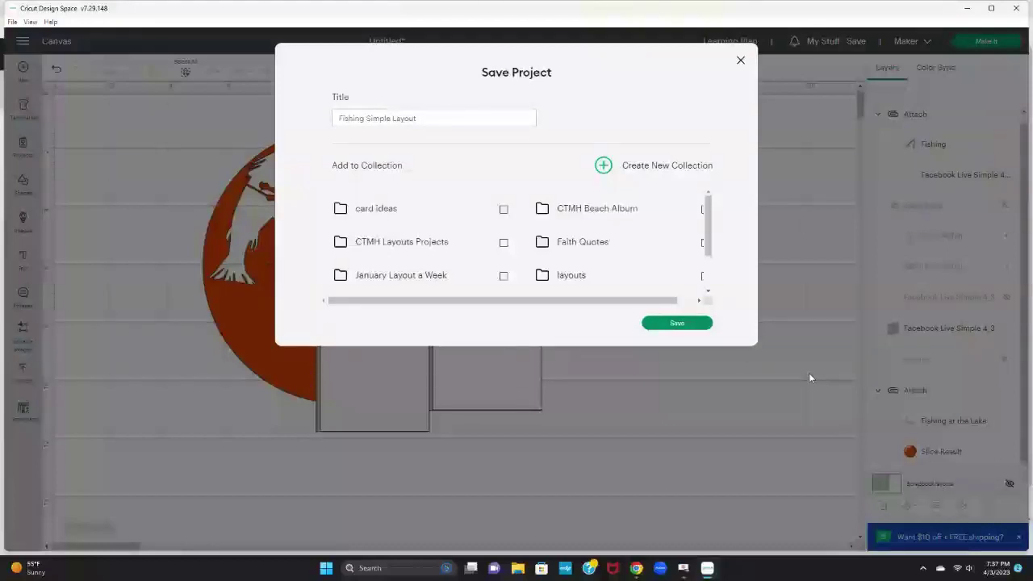
{"action": "left_click", "coordinate": [542, 277]}
{"action": "left_click", "coordinate": [694, 326]}
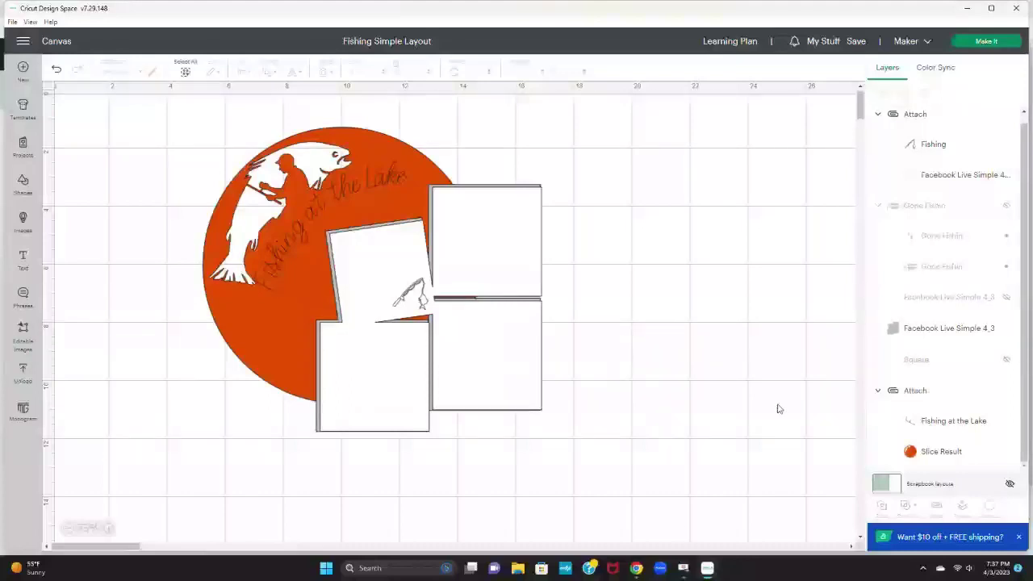
Switch to Chrome to view the scrapbook course's "Where to start" page.
{"action": "left_click", "coordinate": [636, 568]}
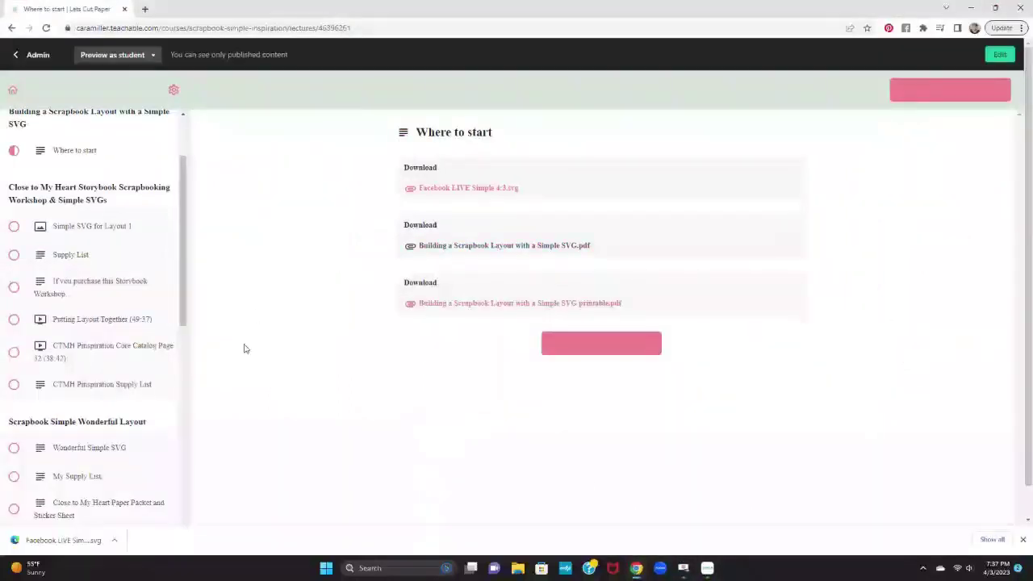